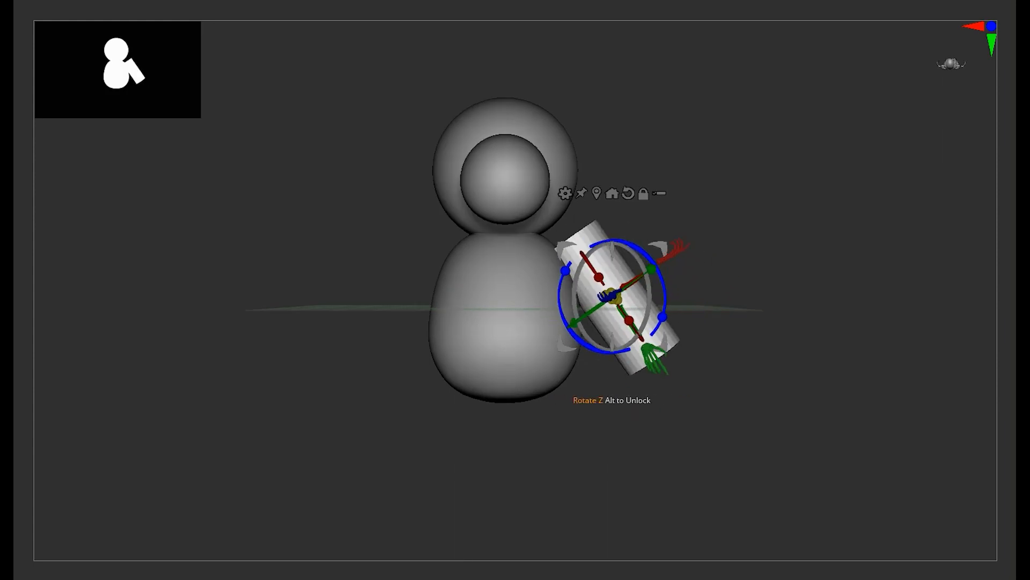
Scale down the tilted cylinder and seat its upper end against the side of the torso as an arm.
{"action": "left_click_drag", "start_coordinate": [620, 293], "coordinate": [620, 293]}
{"action": "key", "text": "q"}
{"action": "mouse_move", "coordinate": [626, 306]}
{"action": "right_mouse_down"}
{"action": "mouse_move", "coordinate": [575, 303]}
{"action": "mouse_move", "coordinate": [617, 302]}
{"action": "right_mouse_up"}
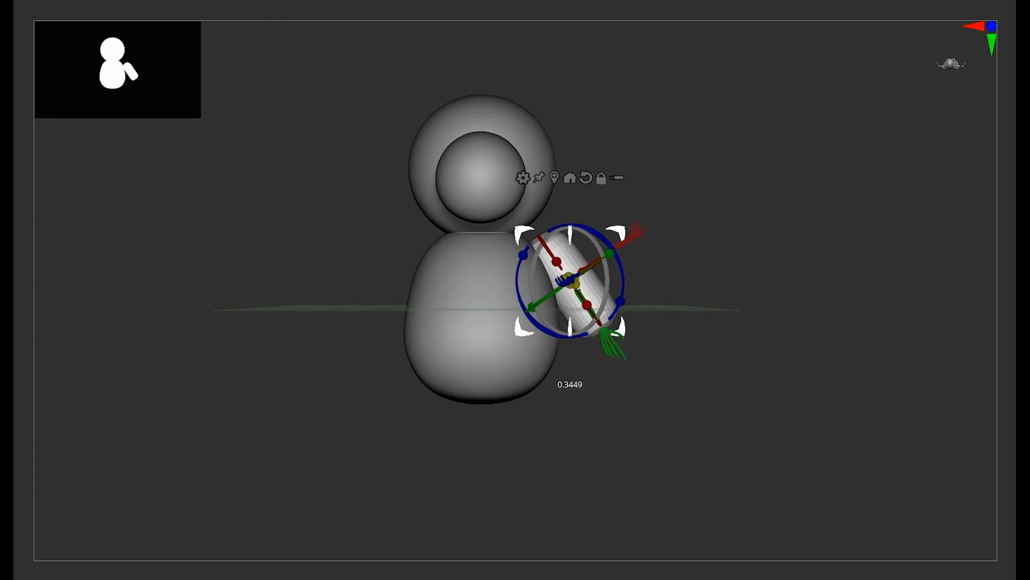
{"action": "right_click_drag", "start_coordinate": [601, 311], "coordinate": [590, 264], "text": "shift"}
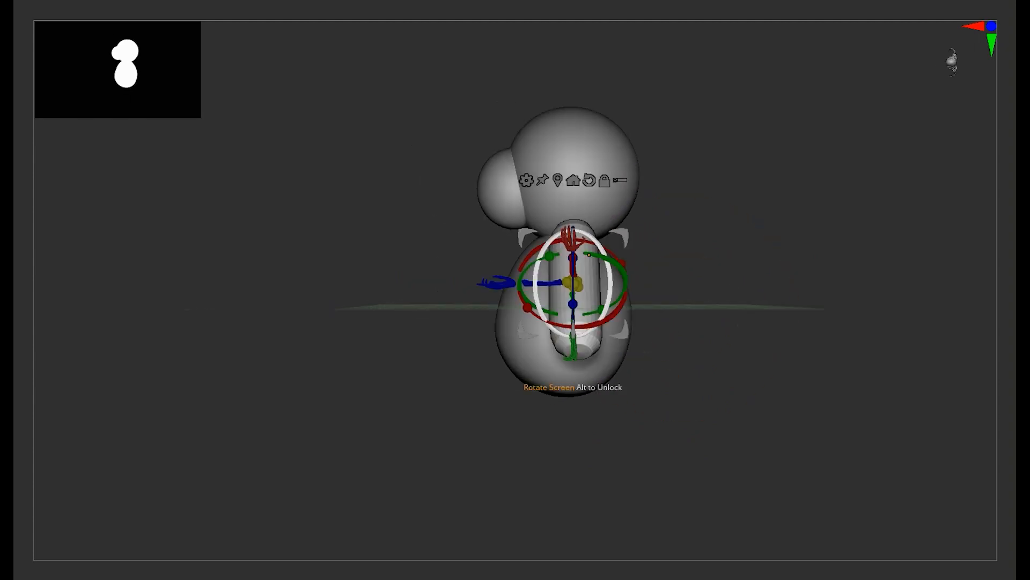
{"action": "left_click_drag", "start_coordinate": [594, 312], "coordinate": [610, 305]}
{"action": "right_click_drag", "start_coordinate": [609, 305], "coordinate": [649, 242], "text": "shift"}
{"action": "left_click_drag", "start_coordinate": [651, 231], "coordinate": [634, 240]}
Swing the arm outward from the shoulder, bend its lower half forward and taper its shape.
{"action": "key", "text": "q"}
{"action": "mouse_move", "coordinate": [686, 311]}
{"action": "right_mouse_down", "text": "alt"}
{"action": "mouse_move", "coordinate": [726, 300]}
{"action": "mouse_move", "coordinate": [726, 317]}
{"action": "right_mouse_up", "text": "alt"}
{"action": "key", "text": "w"}
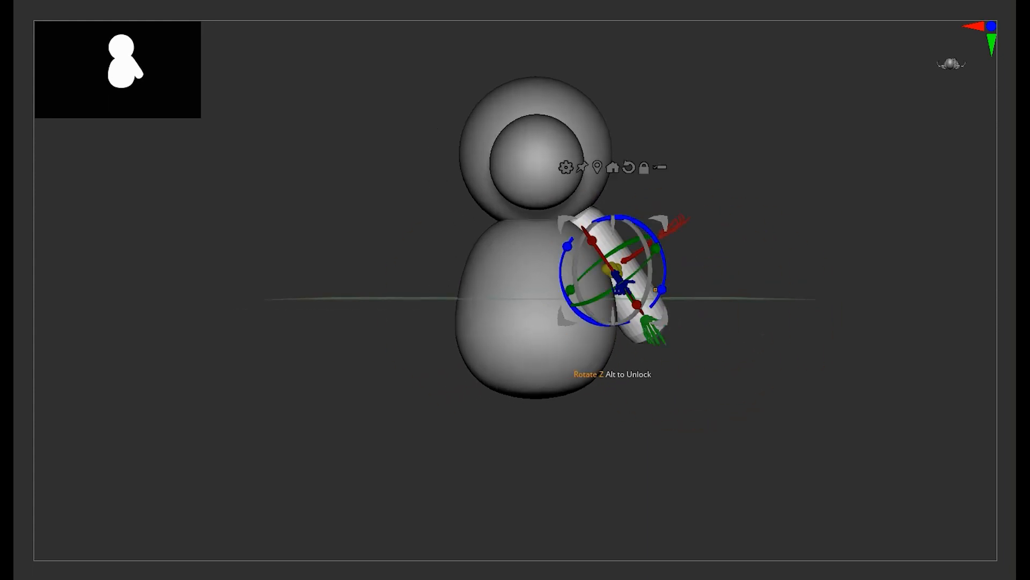
{"action": "left_click_drag", "start_coordinate": [615, 269], "coordinate": [630, 256]}
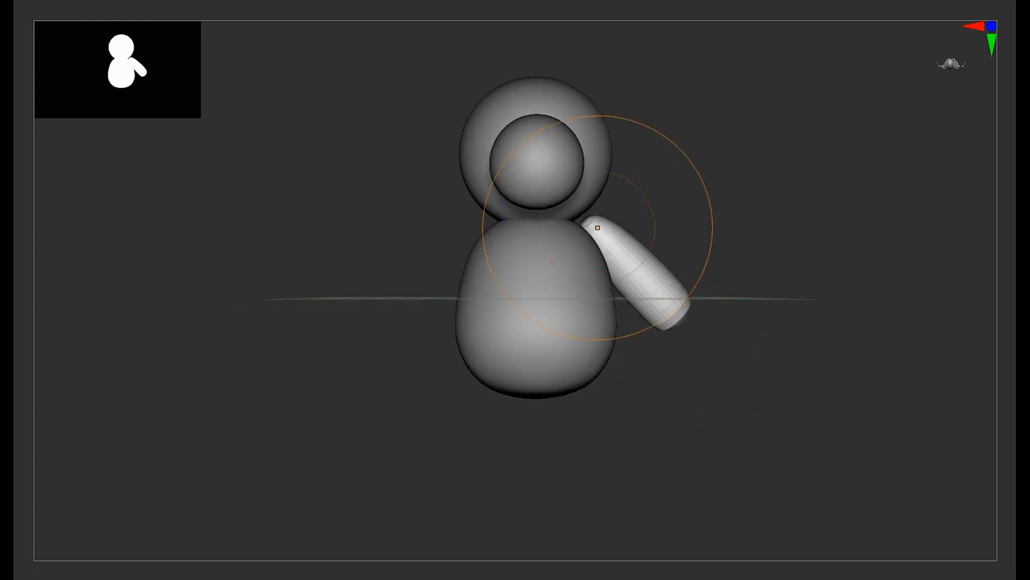
{"action": "right_click_drag", "start_coordinate": [754, 333], "coordinate": [685, 331]}
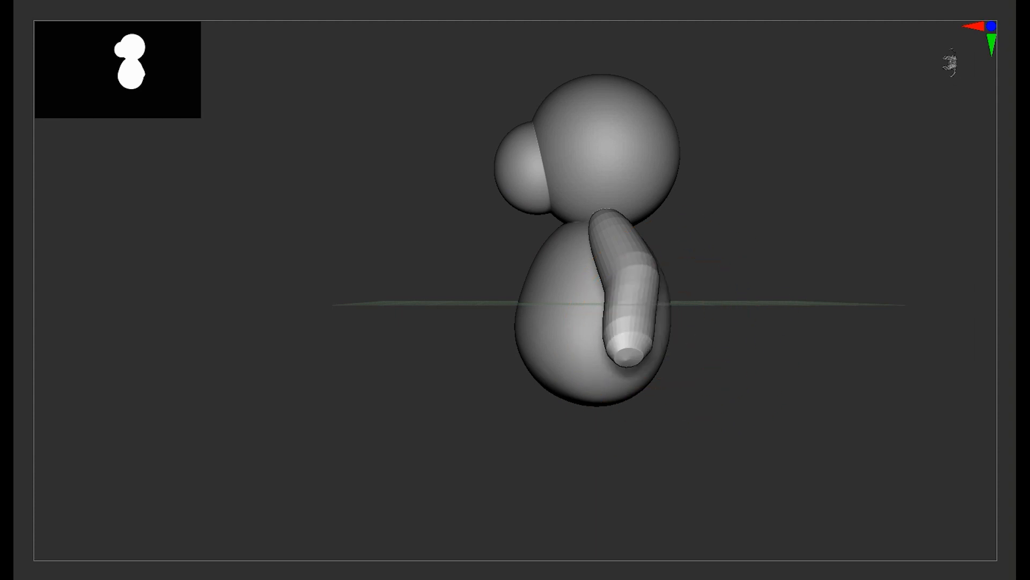
{"action": "left_click_drag", "start_coordinate": [652, 323], "coordinate": [624, 346]}
{"action": "mouse_move", "coordinate": [719, 280]}
{"action": "right_mouse_down"}
{"action": "mouse_move", "coordinate": [721, 327]}
{"action": "mouse_move", "coordinate": [716, 282]}
{"action": "right_mouse_up"}
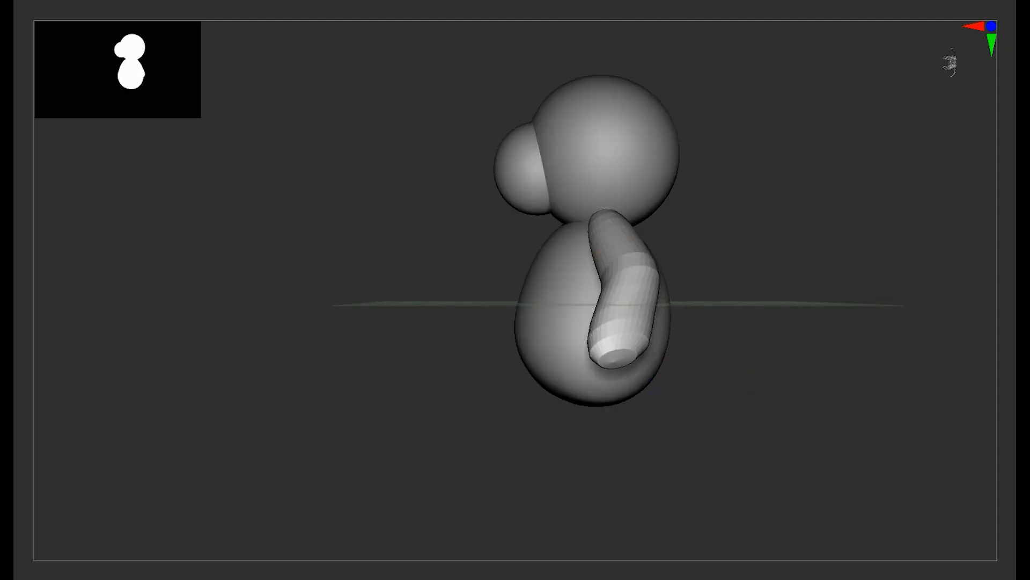
{"action": "right_click_drag", "start_coordinate": [625, 301], "coordinate": [692, 299]}
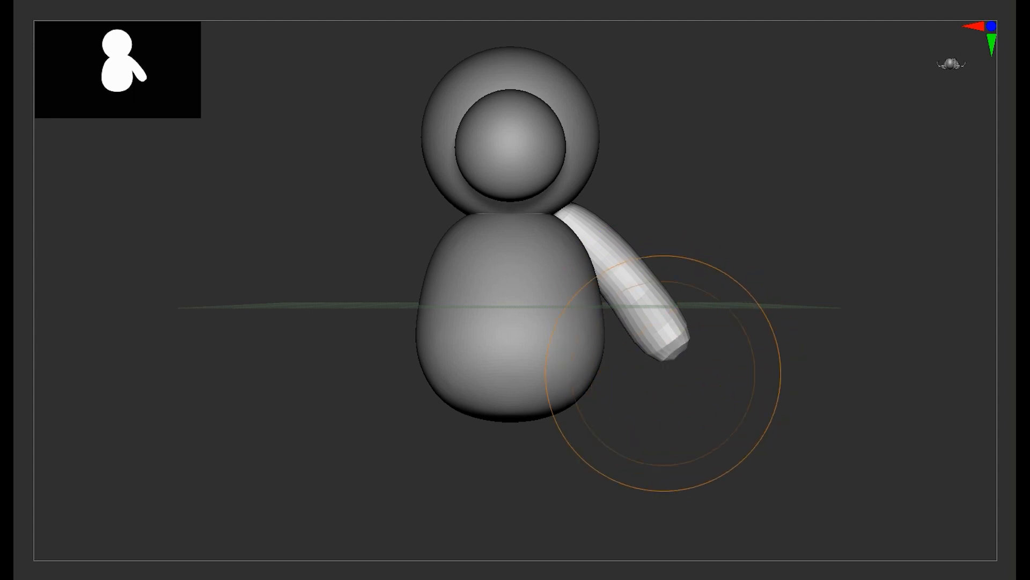
{"action": "mouse_move", "coordinate": [704, 290]}
{"action": "right_mouse_down", "text": "ctrl"}
{"action": "mouse_move", "coordinate": [706, 236]}
{"action": "mouse_move", "coordinate": [709, 300]}
{"action": "right_mouse_up", "text": "ctrl"}
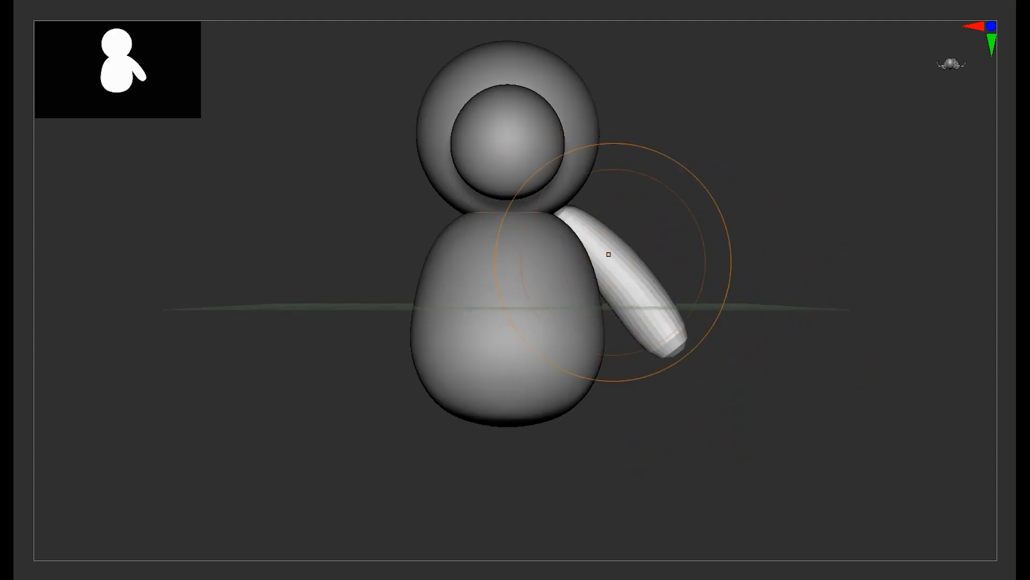
{"action": "right_click_drag", "start_coordinate": [697, 237], "coordinate": [755, 306], "text": "ctrl"}
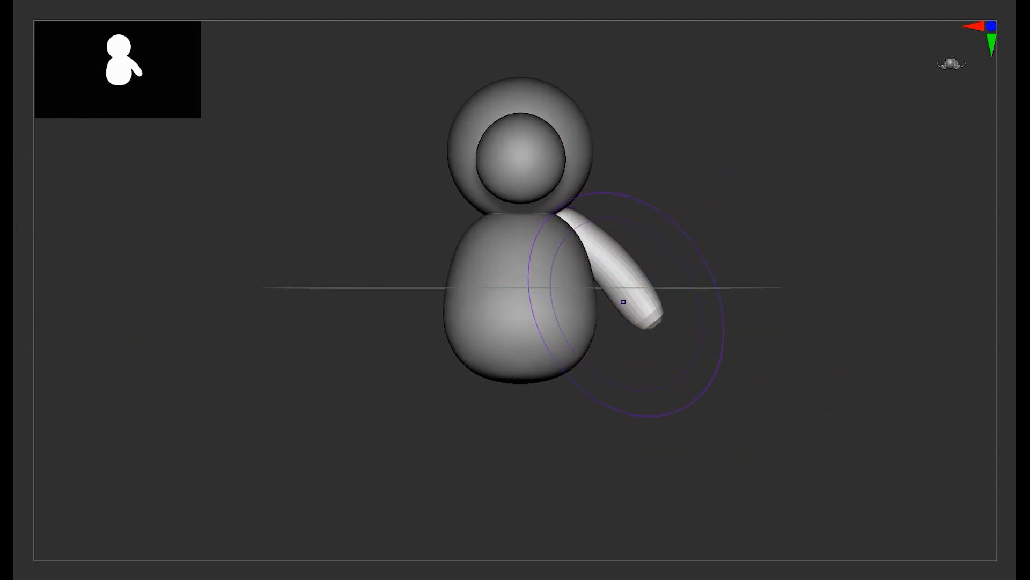
Duplicate the arm and place the copy beneath the torso on the same side as a leg.
{"action": "right_click_drag", "start_coordinate": [718, 345], "coordinate": [697, 330], "text": "ctrl"}
{"action": "right_click_drag", "start_coordinate": [697, 330], "coordinate": [698, 349], "text": "ctrl"}
{"action": "key", "text": "w"}
{"action": "left_click_drag", "start_coordinate": [666, 293], "coordinate": [639, 420]}
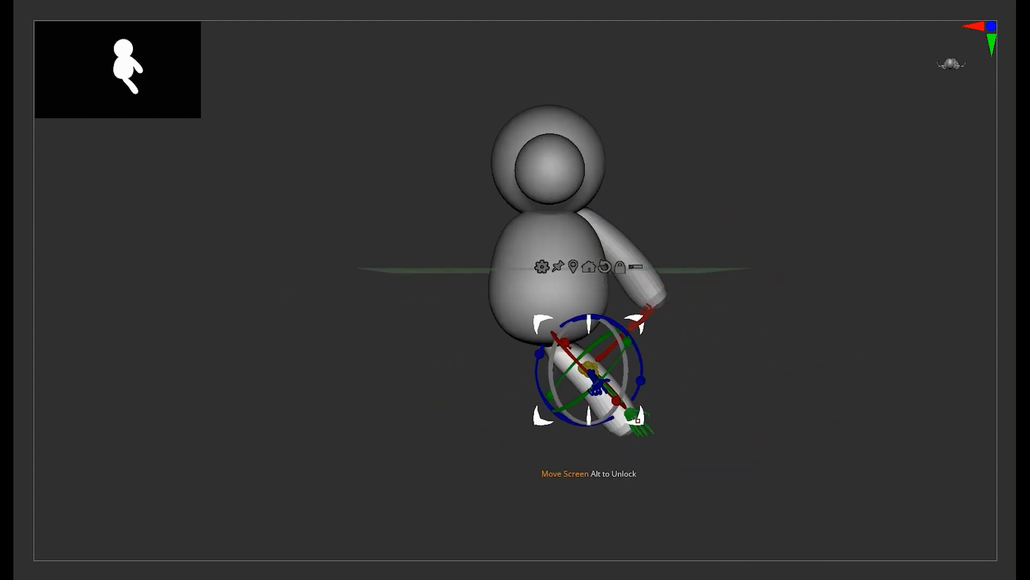
{"action": "key", "text": "q"}
{"action": "right_click_drag", "start_coordinate": [681, 403], "coordinate": [583, 406]}
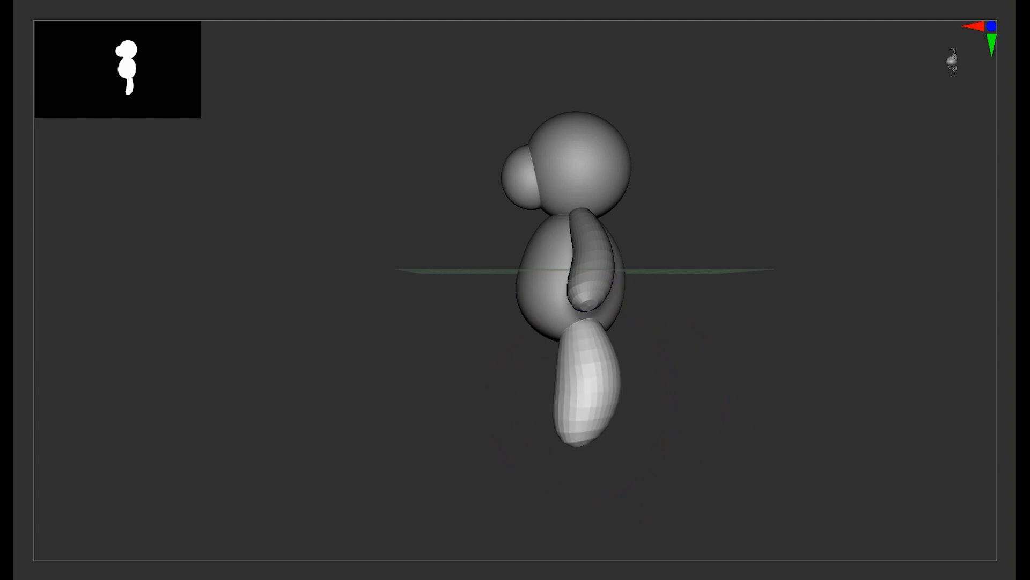
Reshape the leg so it hangs nearly straight down with a narrower hip and a thicker lower end.
{"action": "right_click_drag", "start_coordinate": [690, 366], "coordinate": [751, 370], "text": "shift"}
{"action": "left_click_drag", "start_coordinate": [579, 393], "coordinate": [559, 382]}
{"action": "mouse_move", "coordinate": [667, 403]}
{"action": "right_mouse_down", "text": "alt"}
{"action": "mouse_move", "coordinate": [676, 364]}
{"action": "mouse_move", "coordinate": [677, 395]}
{"action": "right_mouse_up", "text": "alt"}
{"action": "left_click_drag", "start_coordinate": [570, 390], "coordinate": [571, 399]}
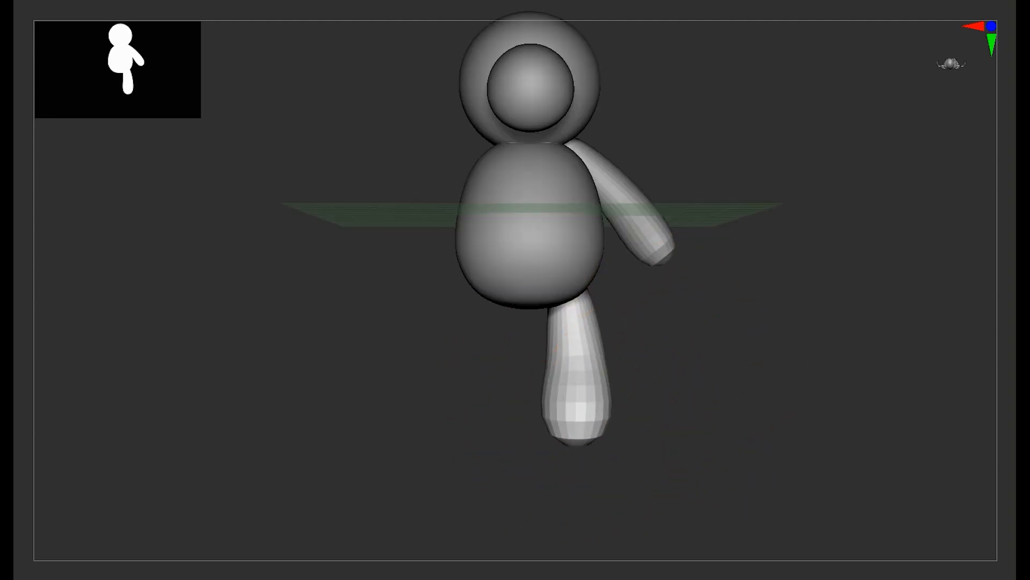
{"action": "right_click_drag", "start_coordinate": [704, 401], "coordinate": [722, 355], "text": "ctrl"}
{"action": "right_click_drag", "start_coordinate": [722, 355], "coordinate": [739, 416], "text": "alt"}
Select the torso and symmetrically reshape its underside into a tapered pelvis between the hips.
{"action": "left_click", "coordinate": [577, 354], "text": "alt"}
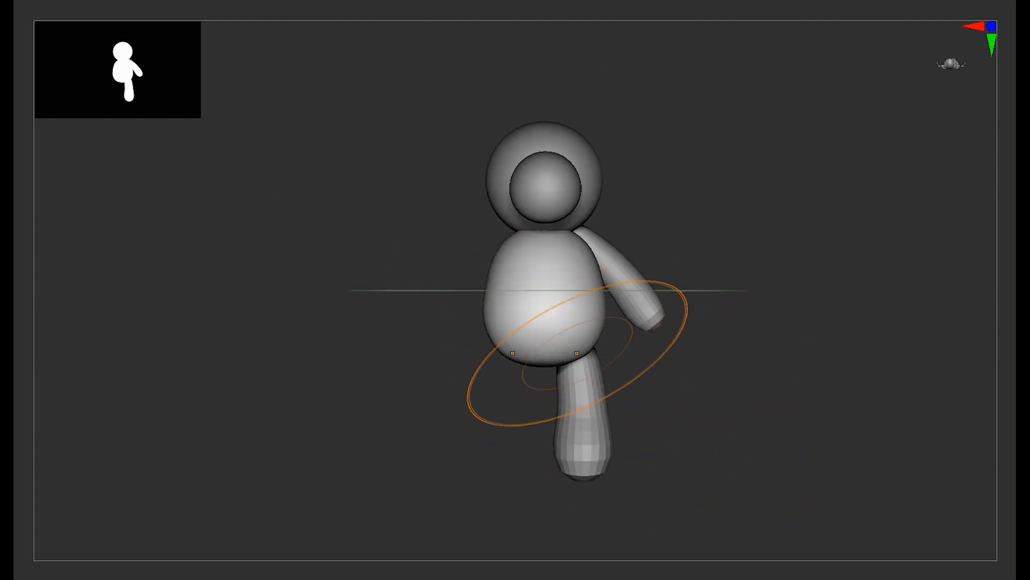
{"action": "right_click_drag", "start_coordinate": [516, 378], "coordinate": [534, 369]}
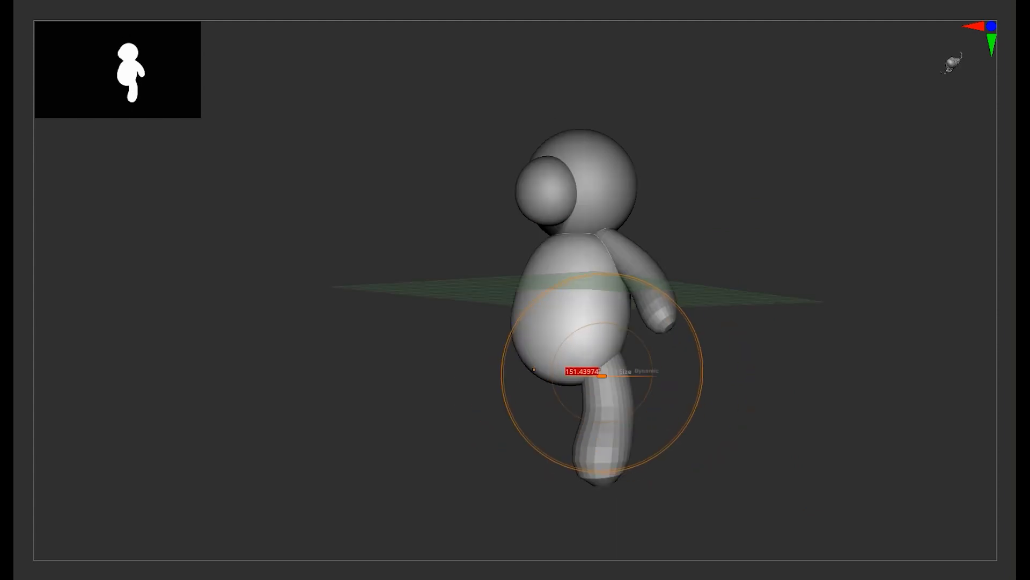
{"action": "right_click_drag", "start_coordinate": [634, 416], "coordinate": [682, 420], "text": "shift"}
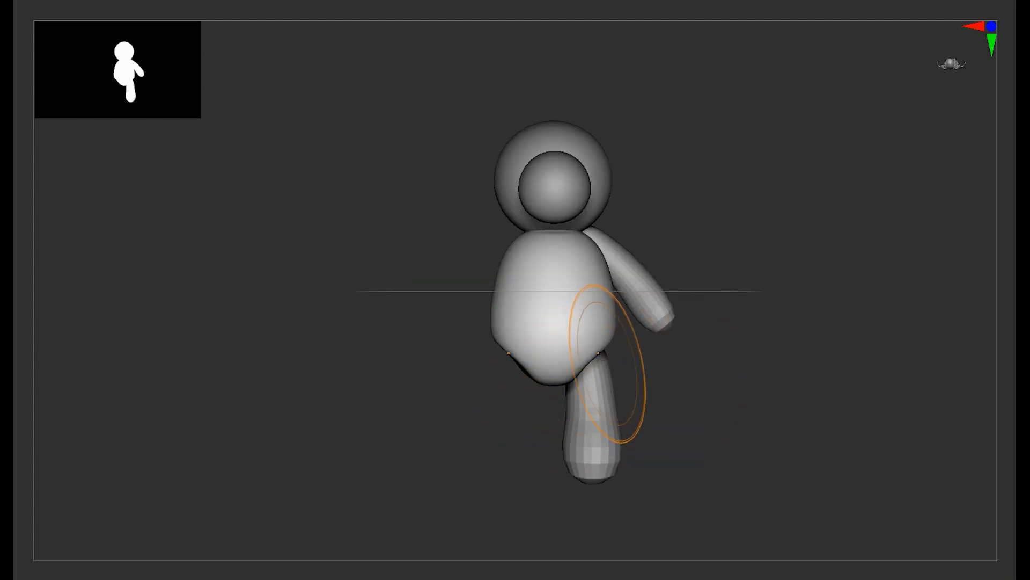
{"action": "mouse_move", "coordinate": [716, 367]}
{"action": "right_mouse_down"}
{"action": "mouse_move", "coordinate": [613, 364]}
{"action": "mouse_move", "coordinate": [658, 300]}
{"action": "right_mouse_up"}
{"action": "right_click_drag", "start_coordinate": [658, 354], "coordinate": [725, 406], "text": "shift"}
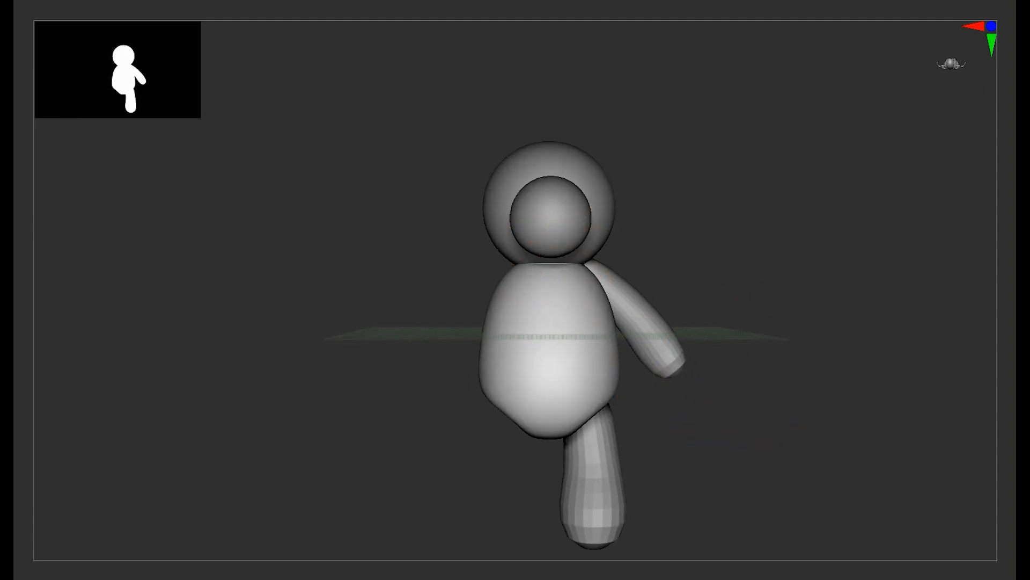
{"action": "right_click_drag", "start_coordinate": [728, 278], "coordinate": [636, 280]}
Reposition the snout sphere slightly lower on the front of the head.
{"action": "left_click", "coordinate": [649, 219], "text": "alt"}
{"action": "key", "text": "w"}
{"action": "left_click_drag", "start_coordinate": [690, 262], "coordinate": [620, 276]}
{"action": "key", "text": "q"}
{"action": "left_click", "coordinate": [569, 221], "text": "alt"}
{"action": "key", "text": "w"}
{"action": "key", "text": "q"}
{"action": "right_click_drag", "start_coordinate": [623, 279], "coordinate": [698, 280], "text": "shift"}
Shape the lower end of the leg into a wider foot with a flattened sole.
{"action": "right_click_drag", "start_coordinate": [781, 313], "coordinate": [708, 258], "text": "alt"}
{"action": "left_click", "coordinate": [541, 375], "text": "alt"}
{"action": "right_click_drag", "start_coordinate": [668, 377], "coordinate": [738, 429], "text": "alt"}
{"action": "right_click_drag", "start_coordinate": [746, 440], "coordinate": [657, 446]}
{"action": "right_click_drag", "start_coordinate": [490, 545], "coordinate": [569, 539]}
{"action": "left_click_drag", "start_coordinate": [605, 514], "coordinate": [597, 503]}
{"action": "right_click_drag", "start_coordinate": [596, 507], "coordinate": [608, 511], "text": "shift"}
{"action": "mouse_move", "coordinate": [595, 530]}
{"action": "left_mouse_down"}
{"action": "mouse_move", "coordinate": [593, 511]}
{"action": "mouse_move", "coordinate": [605, 508]}
{"action": "left_mouse_up"}
{"action": "right_click_drag", "start_coordinate": [675, 491], "coordinate": [701, 211], "text": "ctrl"}
Mirror the leg and the arm to the opposite side of the body.
{"action": "key", "text": "shift+f"}
{"action": "key", "text": "shift+f"}
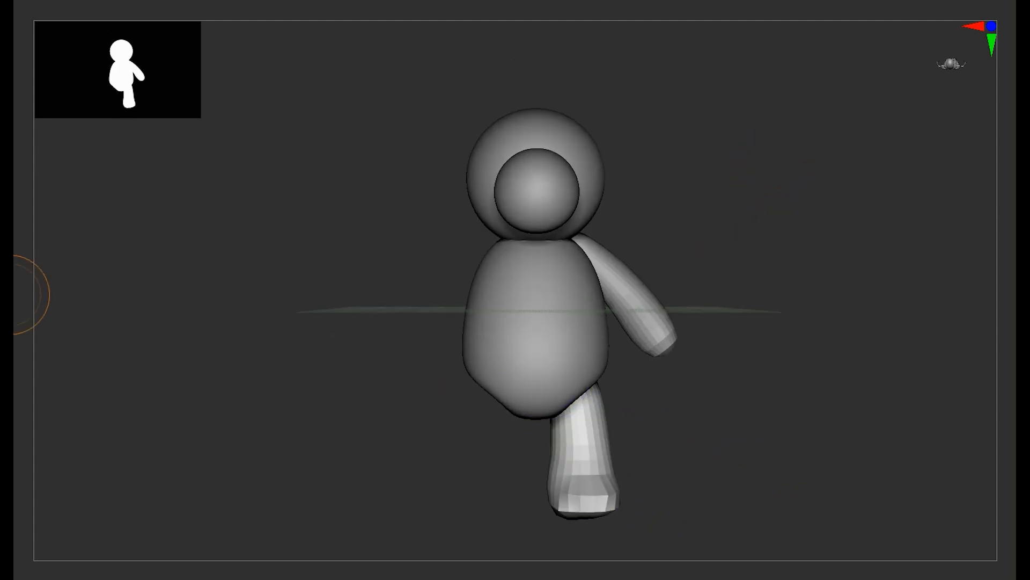
{"action": "left_click", "coordinate": [13, 197]}
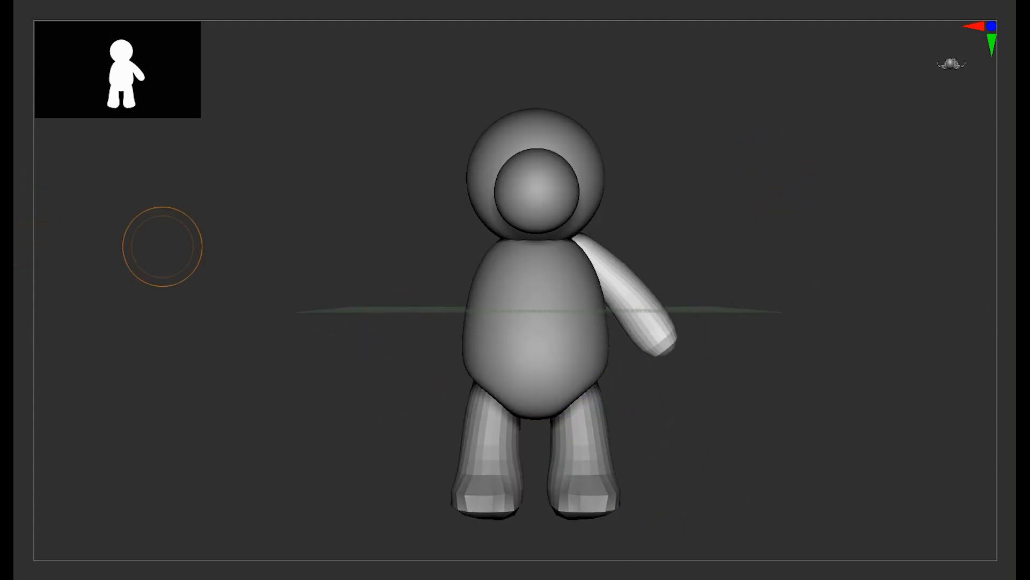
{"action": "left_click", "coordinate": [10, 161]}
{"action": "left_click", "coordinate": [674, 276]}
Reshape both arms symmetrically, raising the shoulders and thickening and curving the arms in side view.
{"action": "right_click_drag", "start_coordinate": [818, 450], "coordinate": [677, 417], "text": "ctrl"}
{"action": "mouse_move", "coordinate": [600, 350]}
{"action": "right_mouse_down"}
{"action": "mouse_move", "coordinate": [653, 347]}
{"action": "mouse_move", "coordinate": [609, 346]}
{"action": "right_mouse_up"}
{"action": "mouse_move", "coordinate": [608, 345]}
{"action": "left_mouse_down"}
{"action": "mouse_move", "coordinate": [577, 350]}
{"action": "mouse_move", "coordinate": [601, 327]}
{"action": "left_mouse_up"}
{"action": "left_click_drag", "start_coordinate": [596, 248], "coordinate": [603, 271]}
{"action": "mouse_move", "coordinate": [604, 316]}
{"action": "left_mouse_down"}
{"action": "mouse_move", "coordinate": [585, 351]}
{"action": "mouse_move", "coordinate": [597, 362]}
{"action": "left_mouse_up"}
{"action": "right_click_drag", "start_coordinate": [604, 365], "coordinate": [720, 364], "text": "shift"}
{"action": "mouse_move", "coordinate": [719, 354]}
{"action": "left_mouse_down"}
{"action": "mouse_move", "coordinate": [698, 356]}
{"action": "mouse_move", "coordinate": [724, 321]}
{"action": "mouse_move", "coordinate": [707, 341]}
{"action": "mouse_move", "coordinate": [734, 348]}
{"action": "left_mouse_up"}
{"action": "key", "text": "w"}
{"action": "key", "text": "q"}
{"action": "right_click_drag", "start_coordinate": [827, 409], "coordinate": [712, 393], "text": "ctrl"}
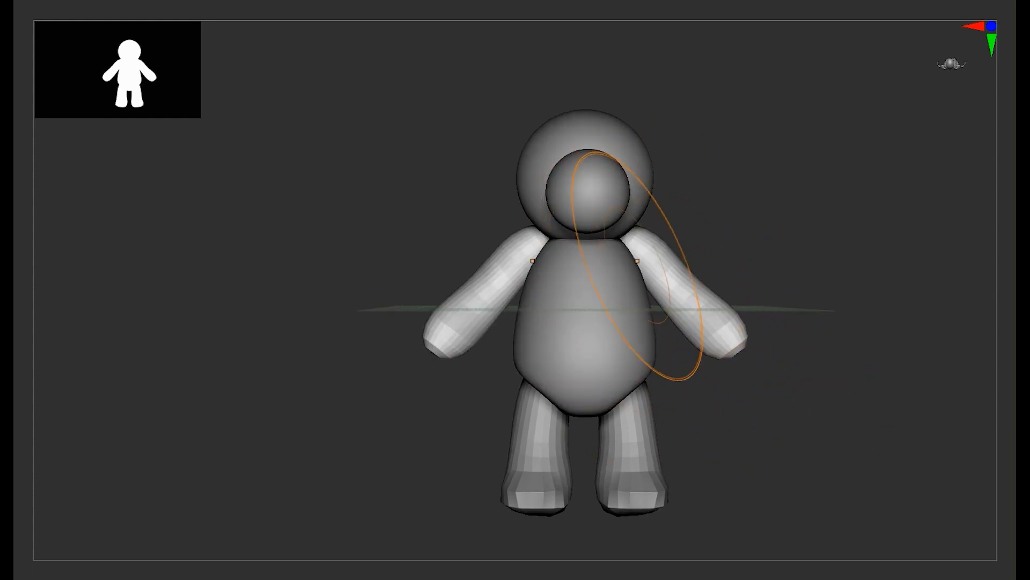
Select the torso, adjust its profile from the front and side, and smooth its surface.
{"action": "left_click_drag", "start_coordinate": [822, 396], "coordinate": [798, 379], "text": "alt"}
{"action": "left_click", "coordinate": [601, 373], "text": "alt"}
{"action": "left_click_drag", "start_coordinate": [602, 372], "coordinate": [611, 386]}
{"action": "right_click_drag", "start_coordinate": [703, 382], "coordinate": [624, 372]}
{"action": "left_click_drag", "start_coordinate": [623, 373], "coordinate": [629, 379], "text": "shift"}
{"action": "mouse_move", "coordinate": [629, 379]}
{"action": "right_mouse_down", "text": "shift"}
{"action": "mouse_move", "coordinate": [685, 413]}
{"action": "mouse_move", "coordinate": [623, 395]}
{"action": "right_mouse_up", "text": "shift"}
{"action": "left_click_drag", "start_coordinate": [597, 361], "coordinate": [568, 352], "text": "shift"}
{"action": "mouse_move", "coordinate": [741, 408]}
{"action": "right_mouse_down", "text": "ctrl"}
{"action": "mouse_move", "coordinate": [750, 356]}
{"action": "mouse_move", "coordinate": [754, 435]}
{"action": "right_mouse_up", "text": "ctrl"}
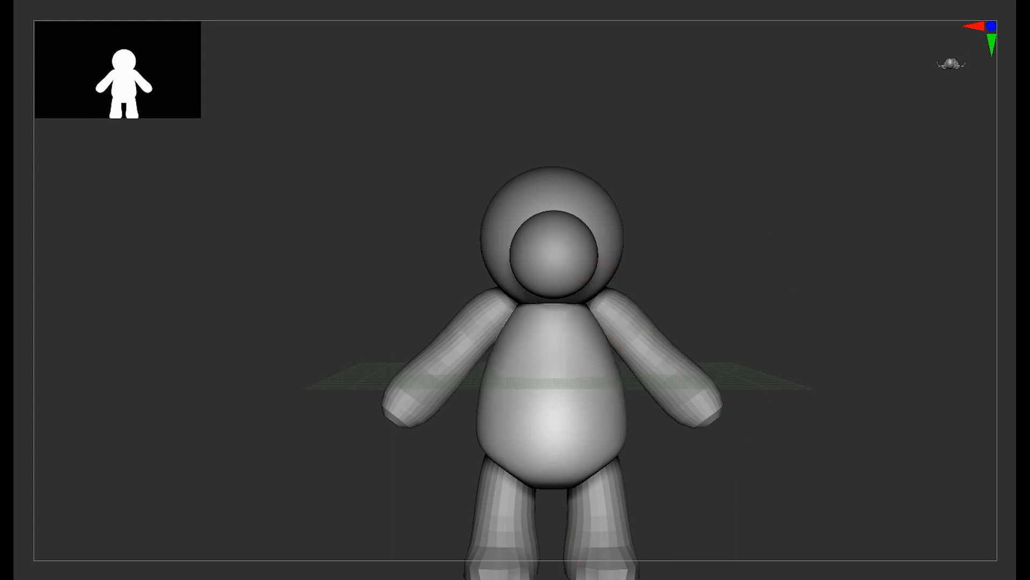
Select the snout and reshape it into a slightly elongated muzzle on the front of the head.
{"action": "right_click_drag", "start_coordinate": [665, 274], "coordinate": [664, 313], "text": "alt"}
{"action": "right_click_drag", "start_coordinate": [664, 313], "coordinate": [642, 334], "text": "ctrl"}
{"action": "left_click", "coordinate": [553, 282], "text": "alt"}
{"action": "right_click_drag", "start_coordinate": [719, 300], "coordinate": [582, 300]}
{"action": "left_click", "coordinate": [586, 259], "text": "alt"}
{"action": "mouse_move", "coordinate": [521, 253]}
{"action": "right_mouse_down", "text": "alt"}
{"action": "mouse_move", "coordinate": [556, 294]}
{"action": "mouse_move", "coordinate": [548, 304]}
{"action": "right_mouse_up", "text": "alt"}
{"action": "right_click_drag", "start_coordinate": [549, 303], "coordinate": [612, 292]}
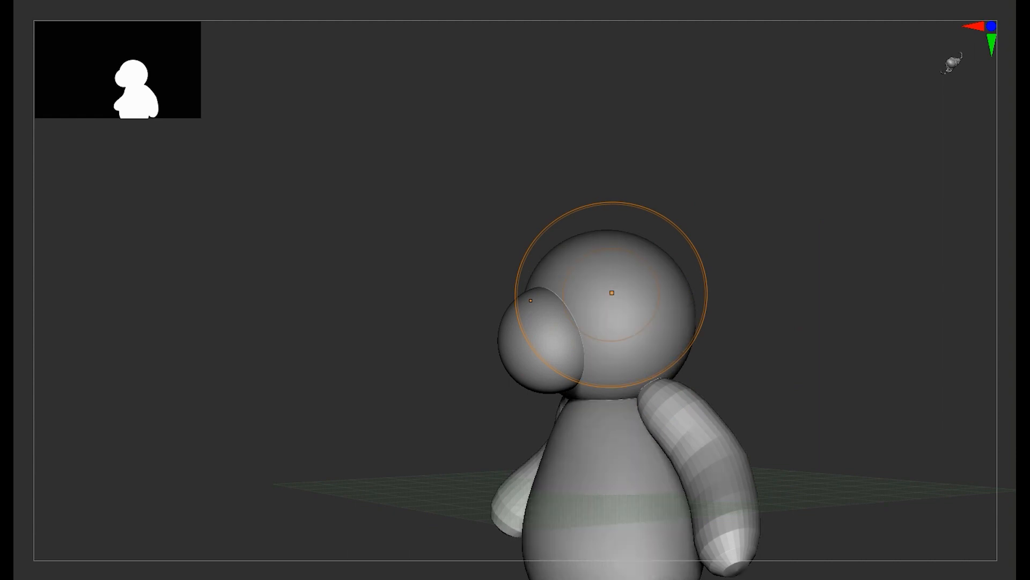
Merge the head and snout into one object and remesh it with DynaMesh.
{"action": "left_click", "coordinate": [536, 315], "text": "alt"}
{"action": "left_click", "coordinate": [601, 451], "text": "alt"}
{"action": "left_click", "coordinate": [612, 301], "text": "alt"}
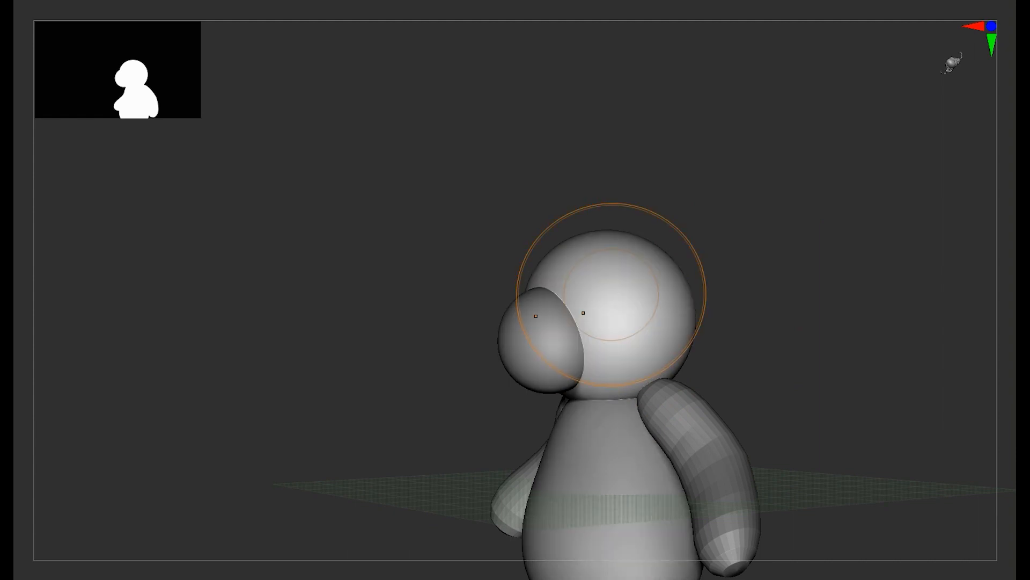
{"action": "key", "text": "ctrl+e"}
{"action": "left_click", "coordinate": [644, 324]}
{"action": "left_click_drag", "start_coordinate": [824, 389], "coordinate": [844, 410], "text": "ctrl"}
{"action": "key", "text": "shift+f"}
Form a vertical mouth groove in the lower front of the muzzle and switch to the Move brush.
{"action": "right_click_drag", "start_coordinate": [845, 409], "coordinate": [730, 397], "text": "shift"}
{"action": "right_click_drag", "start_coordinate": [526, 410], "coordinate": [530, 424], "text": "ctrl"}
{"action": "key", "text": "s"}
{"action": "left_click_drag", "start_coordinate": [584, 377], "coordinate": [577, 377]}
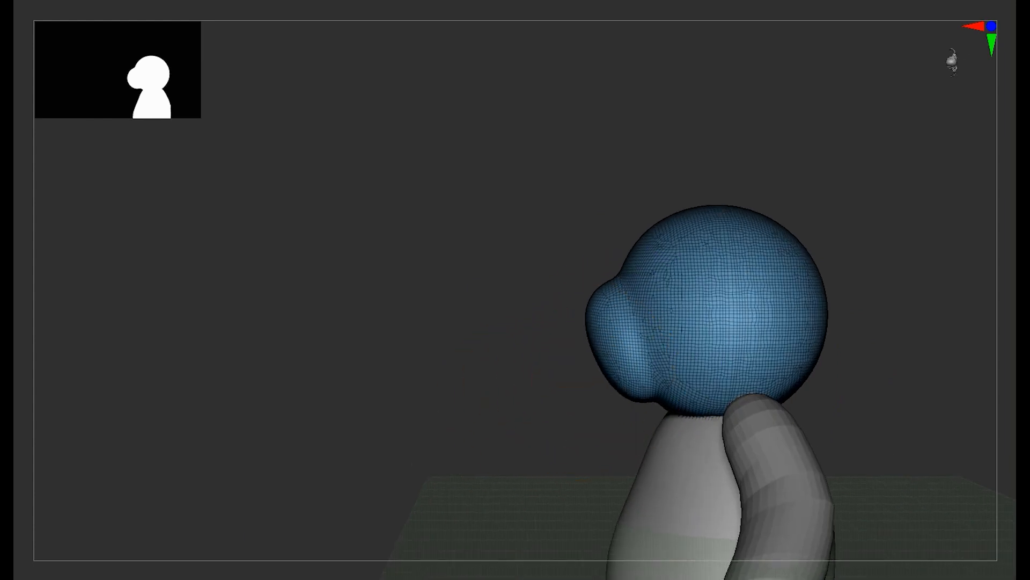
{"action": "right_click_drag", "start_coordinate": [478, 373], "coordinate": [568, 368], "text": "shift"}
{"action": "key", "text": "b"}
{"action": "key", "text": "m"}
{"action": "key", "text": "v"}
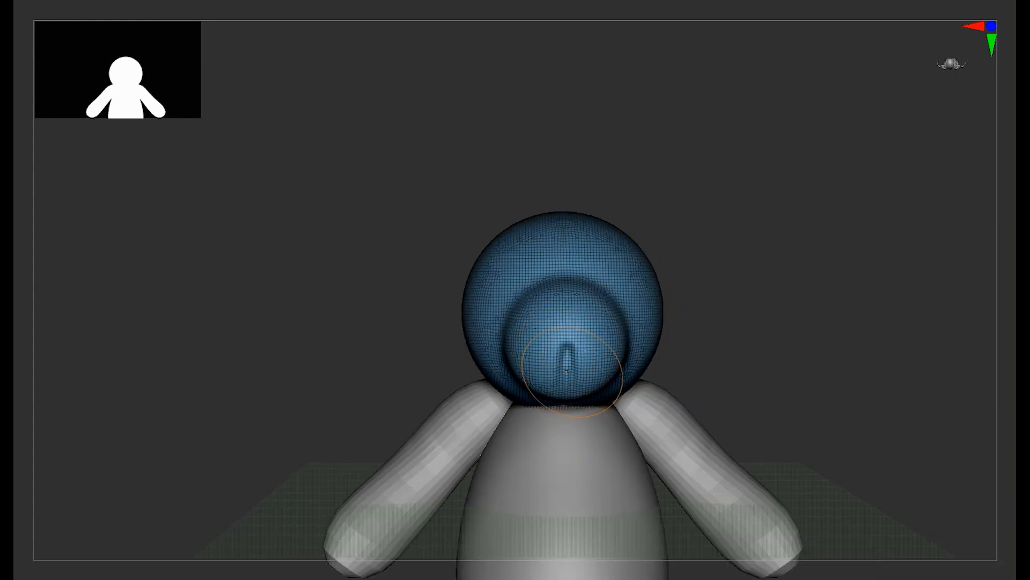
Hide the wireframe, build up a round nose at the center of the muzzle and smooth it.
{"action": "key", "text": "shift+f"}
{"action": "right_click_drag", "start_coordinate": [853, 338], "coordinate": [865, 314], "text": "alt"}
{"action": "right_click_drag", "start_coordinate": [865, 314], "coordinate": [859, 263]}
{"action": "mouse_move", "coordinate": [767, 322]}
{"action": "right_mouse_down", "text": "ctrl"}
{"action": "mouse_move", "coordinate": [766, 272]}
{"action": "mouse_move", "coordinate": [768, 330]}
{"action": "right_mouse_up", "text": "ctrl"}
{"action": "key", "text": "s"}
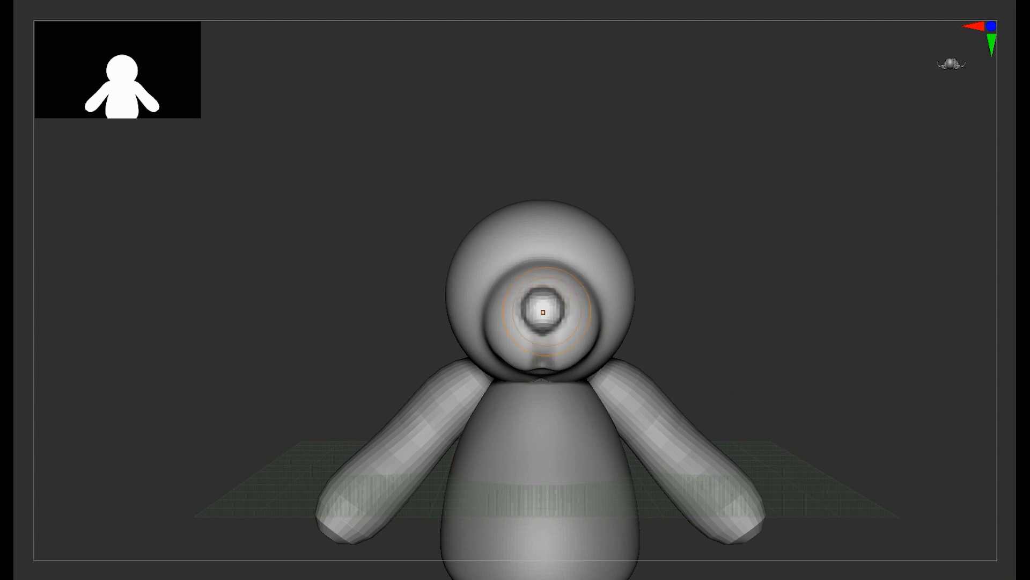
{"action": "right_click_drag", "start_coordinate": [762, 285], "coordinate": [698, 287]}
{"action": "left_click_drag", "start_coordinate": [545, 317], "coordinate": [552, 322], "text": "shift"}
Sculpt symmetrical brow bumps above the muzzle with a resized brush and smooth them.
{"action": "mouse_move", "coordinate": [709, 295]}
{"action": "right_mouse_down", "text": "shift"}
{"action": "mouse_move", "coordinate": [759, 295]}
{"action": "mouse_move", "coordinate": [782, 354]}
{"action": "right_mouse_up", "text": "shift"}
{"action": "key", "text": "s"}
{"action": "left_click_drag", "start_coordinate": [671, 339], "coordinate": [667, 339]}
{"action": "mouse_move", "coordinate": [771, 335]}
{"action": "right_mouse_down", "text": "alt"}
{"action": "mouse_move", "coordinate": [749, 331]}
{"action": "mouse_move", "coordinate": [748, 341]}
{"action": "right_mouse_up", "text": "alt"}
{"action": "left_click_drag", "start_coordinate": [581, 287], "coordinate": [584, 297], "text": "shift"}
{"action": "right_click_drag", "start_coordinate": [767, 344], "coordinate": [738, 244], "text": "alt"}
Insert a Cylinder3D subtool and move it out beside the bear's body.
{"action": "key", "text": "1"}
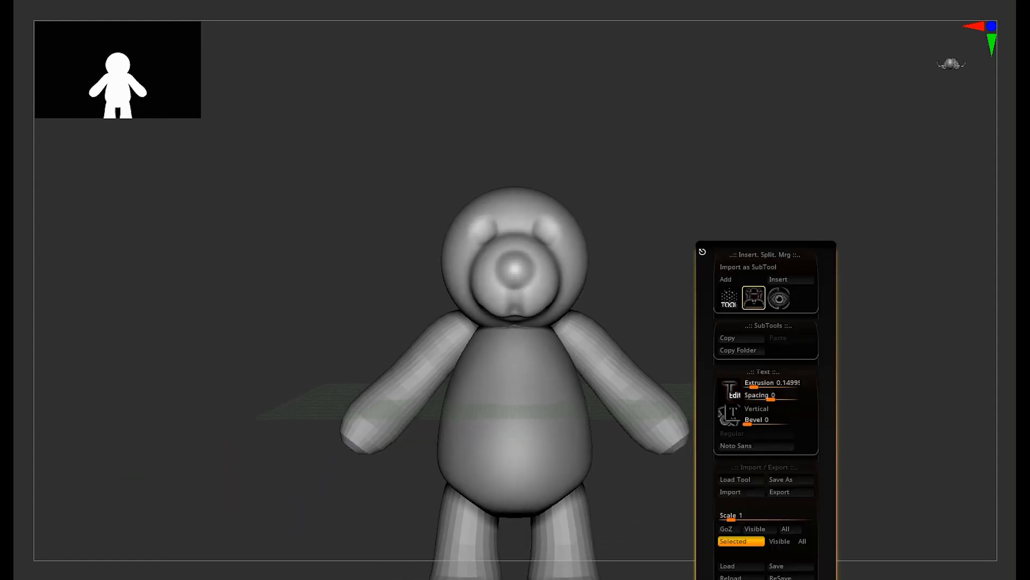
{"action": "left_click", "coordinate": [791, 279]}
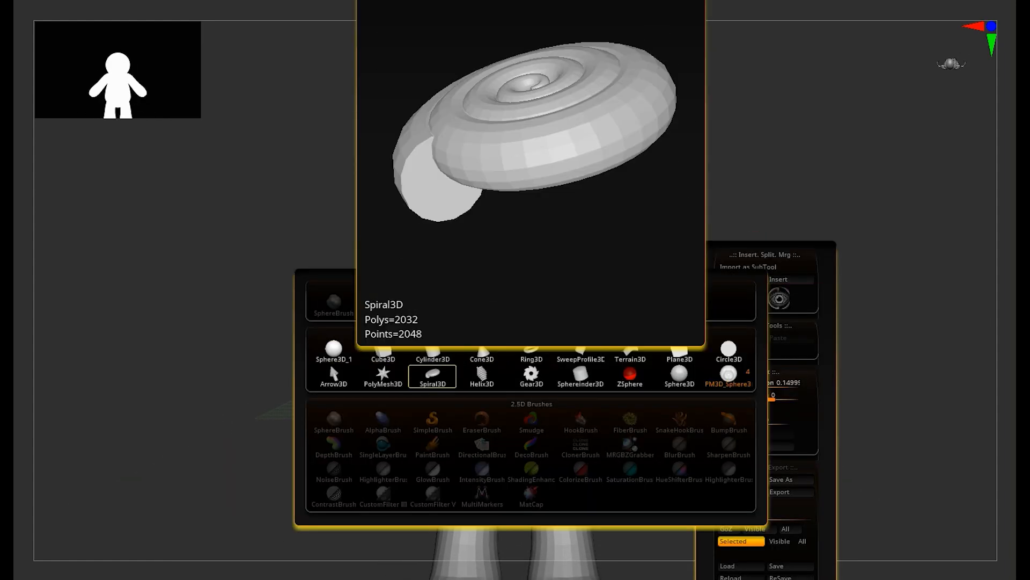
{"action": "left_click", "coordinate": [433, 352]}
{"action": "right_click_drag", "start_coordinate": [739, 312], "coordinate": [768, 325], "text": "ctrl"}
{"action": "key", "text": "w"}
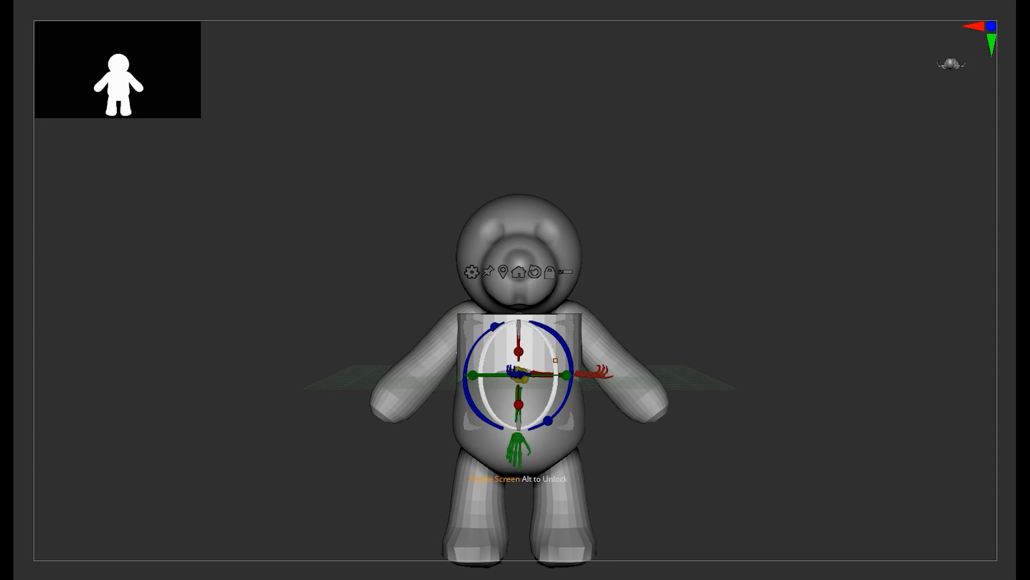
{"action": "left_click_drag", "start_coordinate": [565, 420], "coordinate": [687, 288]}
{"action": "right_click_drag", "start_coordinate": [689, 290], "coordinate": [688, 411]}
{"action": "key", "text": "ctrl+z"}
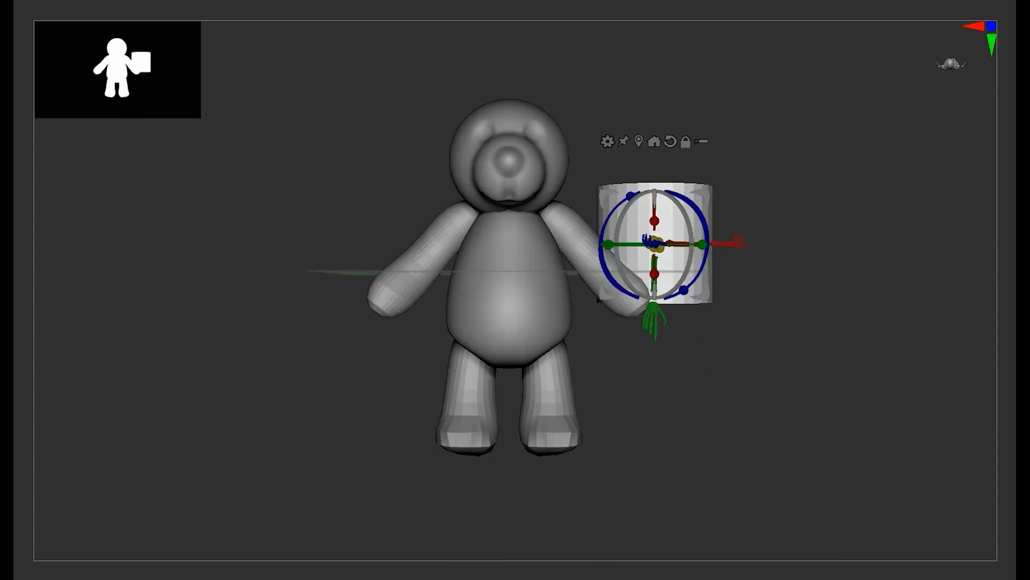
Flatten the cylinder into a thin disc and turn its round face to the front.
{"action": "left_click_drag", "start_coordinate": [654, 324], "coordinate": [654, 313]}
{"action": "right_click_drag", "start_coordinate": [746, 332], "coordinate": [633, 332]}
{"action": "left_click_drag", "start_coordinate": [701, 292], "coordinate": [697, 178]}
{"action": "right_click_drag", "start_coordinate": [639, 225], "coordinate": [746, 226]}
{"action": "right_click_drag", "start_coordinate": [722, 126], "coordinate": [732, 200], "text": "alt"}
Resize the disc and place it on the upper side of the head as an ear.
{"action": "right_click_drag", "start_coordinate": [732, 200], "coordinate": [749, 241], "text": "ctrl"}
{"action": "left_click_drag", "start_coordinate": [685, 215], "coordinate": [684, 274], "text": "shift"}
{"action": "left_click_drag", "start_coordinate": [732, 194], "coordinate": [618, 178]}
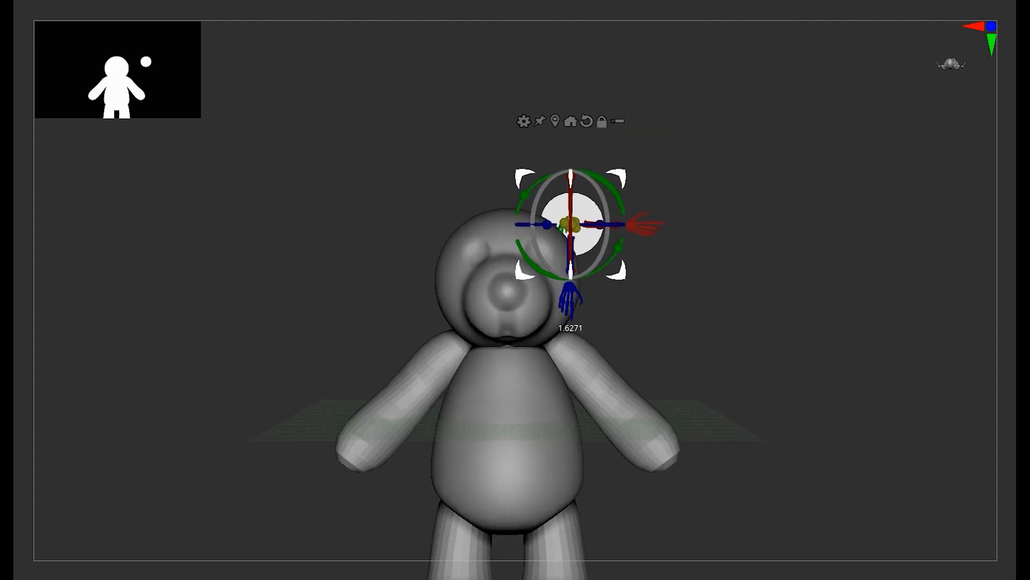
{"action": "right_click_drag", "start_coordinate": [743, 242], "coordinate": [644, 242]}
{"action": "right_click_drag", "start_coordinate": [644, 242], "coordinate": [665, 279], "text": "ctrl"}
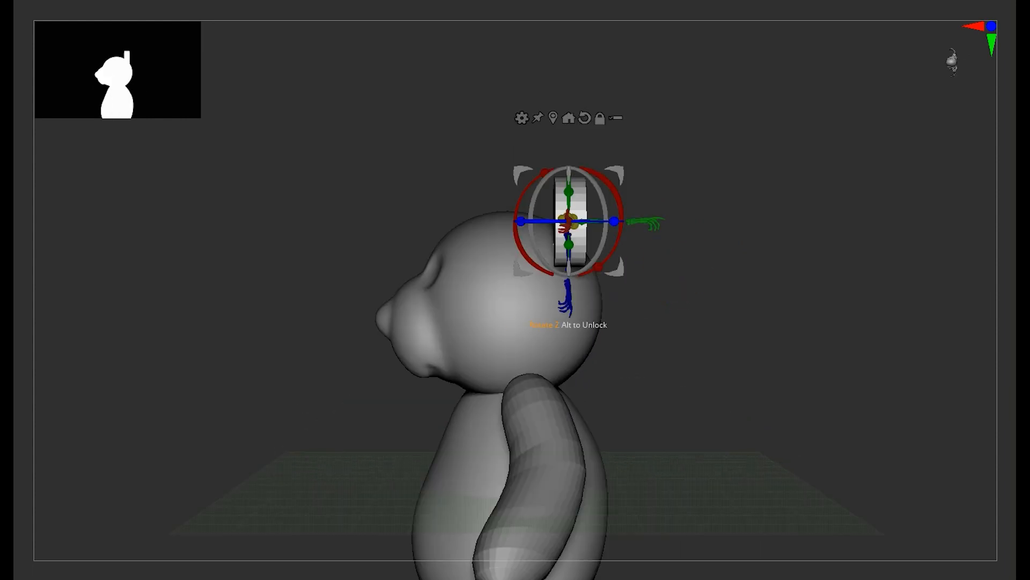
Adjust the ear disc's depth and angle so it sits into the upper side of the head.
{"action": "mouse_move", "coordinate": [644, 242]}
{"action": "right_mouse_down", "text": "shift"}
{"action": "mouse_move", "coordinate": [743, 242]}
{"action": "mouse_move", "coordinate": [644, 241]}
{"action": "right_mouse_up", "text": "shift"}
{"action": "left_click_drag", "start_coordinate": [615, 175], "coordinate": [597, 175]}
{"action": "right_click_drag", "start_coordinate": [644, 242], "coordinate": [743, 242], "text": "shift"}
{"action": "left_click_drag", "start_coordinate": [597, 174], "coordinate": [591, 175]}
{"action": "mouse_move", "coordinate": [743, 268]}
{"action": "right_mouse_down"}
{"action": "mouse_move", "coordinate": [632, 240]}
{"action": "mouse_move", "coordinate": [584, 246]}
{"action": "mouse_move", "coordinate": [588, 268]}
{"action": "mouse_move", "coordinate": [577, 264]}
{"action": "right_mouse_up"}
{"action": "mouse_move", "coordinate": [666, 194]}
{"action": "right_mouse_down"}
{"action": "mouse_move", "coordinate": [614, 214]}
{"action": "mouse_move", "coordinate": [461, 236]}
{"action": "right_mouse_up"}
{"action": "right_click_drag", "start_coordinate": [632, 272], "coordinate": [558, 268], "text": "shift"}
{"action": "right_click_drag", "start_coordinate": [703, 236], "coordinate": [655, 225]}
Refine the ear disc's shape against the head while checking its wireframe.
{"action": "key", "text": "shift+f"}
{"action": "key", "text": "shift+f"}
{"action": "right_click_drag", "start_coordinate": [741, 301], "coordinate": [693, 269], "text": "ctrl"}
{"action": "mouse_move", "coordinate": [692, 268]}
{"action": "right_mouse_down", "text": "ctrl"}
{"action": "mouse_move", "coordinate": [696, 311]}
{"action": "mouse_move", "coordinate": [709, 296]}
{"action": "mouse_move", "coordinate": [682, 301]}
{"action": "right_mouse_up", "text": "ctrl"}
{"action": "key", "text": "alt+s"}
{"action": "key", "text": "alt+s"}
{"action": "right_click_drag", "start_coordinate": [682, 300], "coordinate": [683, 329], "text": "ctrl"}
{"action": "key", "text": "shift+f"}
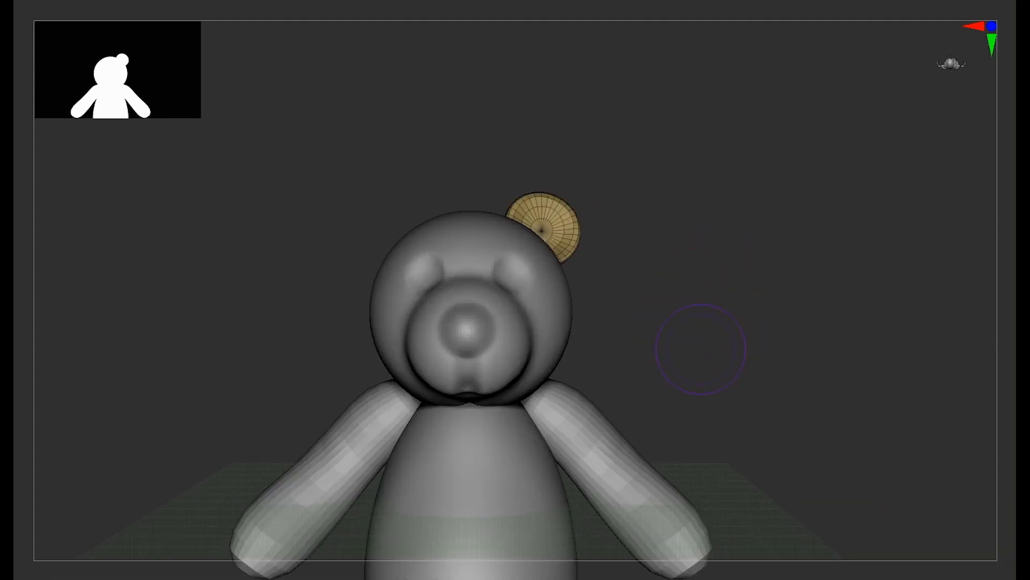
{"action": "key", "text": "shift+f"}
{"action": "right_click_drag", "start_coordinate": [726, 365], "coordinate": [720, 300], "text": "ctrl"}
Mirror the ear to the other side of the head and reselect the head for sculpting.
{"action": "left_click", "coordinate": [11, 214]}
{"action": "left_click", "coordinate": [525, 276]}
{"action": "mouse_move", "coordinate": [790, 353]}
{"action": "right_mouse_down", "text": "alt"}
{"action": "mouse_move", "coordinate": [840, 266]}
{"action": "mouse_move", "coordinate": [807, 397]}
{"action": "right_mouse_up", "text": "alt"}
{"action": "right_click_drag", "start_coordinate": [808, 397], "coordinate": [805, 510], "text": "alt"}
{"action": "left_click", "coordinate": [565, 289], "text": "alt"}
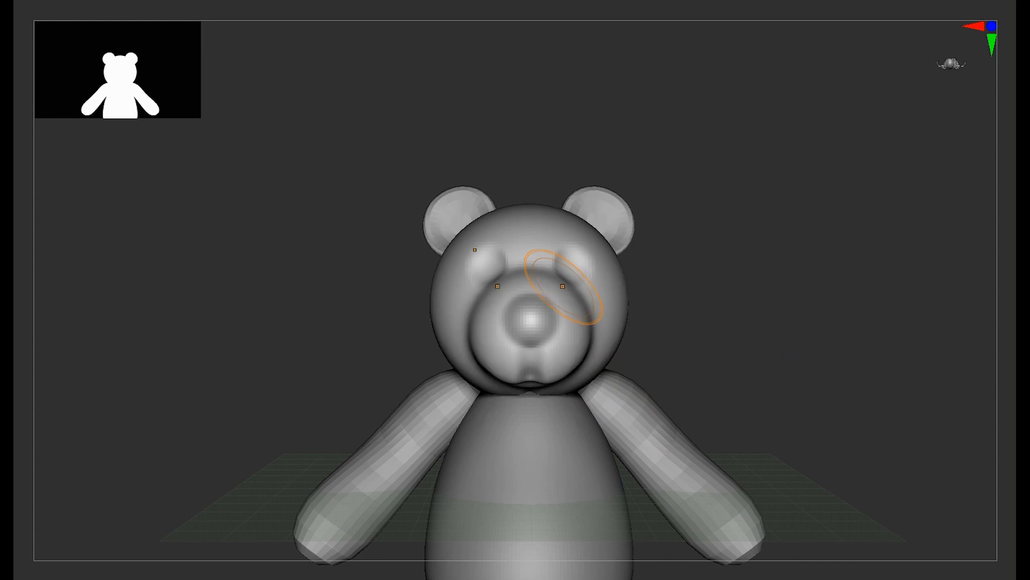
{"action": "right_click_drag", "start_coordinate": [698, 344], "coordinate": [684, 286], "text": "ctrl"}
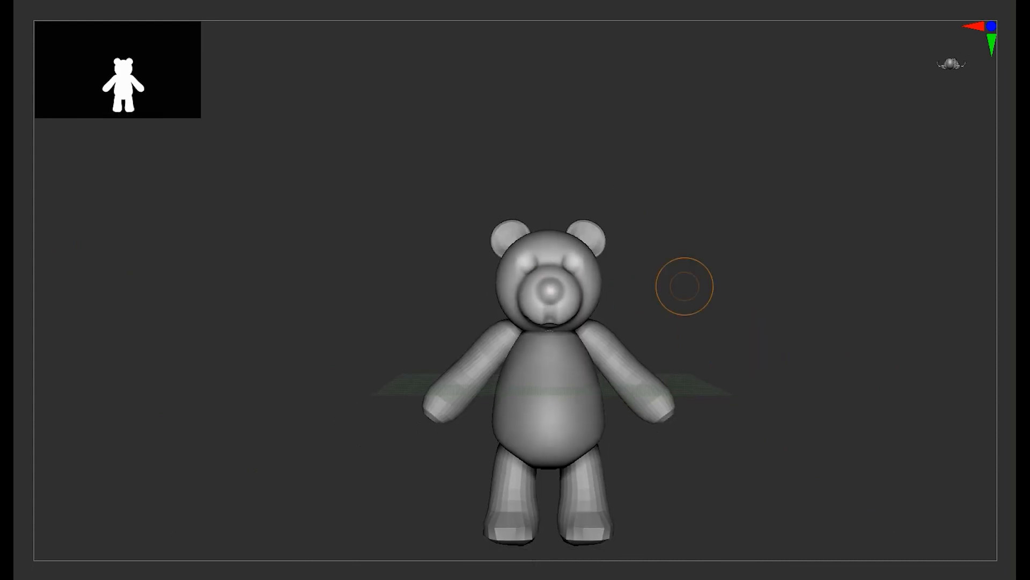
{"action": "left_click", "coordinate": [684, 294]}
{"action": "left_click", "coordinate": [563, 299]}
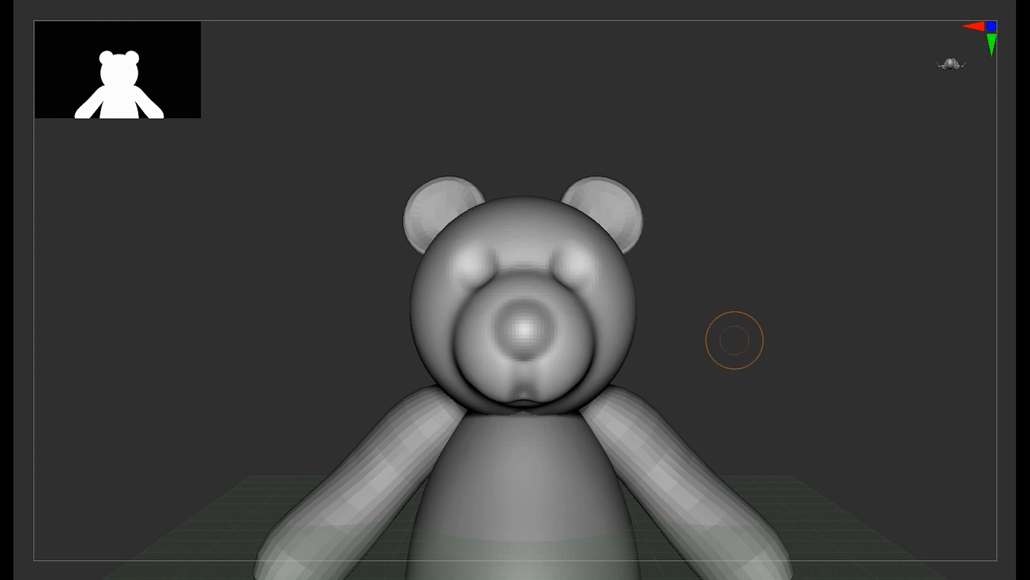
Switch to the primitives insert-mesh brush and choose its sphere for the eyes.
{"action": "key", "text": "b"}
{"action": "key", "text": "n"}
{"action": "key", "text": "b"}
{"action": "key", "text": "i"}
{"action": "key", "text": "h"}
{"action": "left_click", "coordinate": [557, 416]}
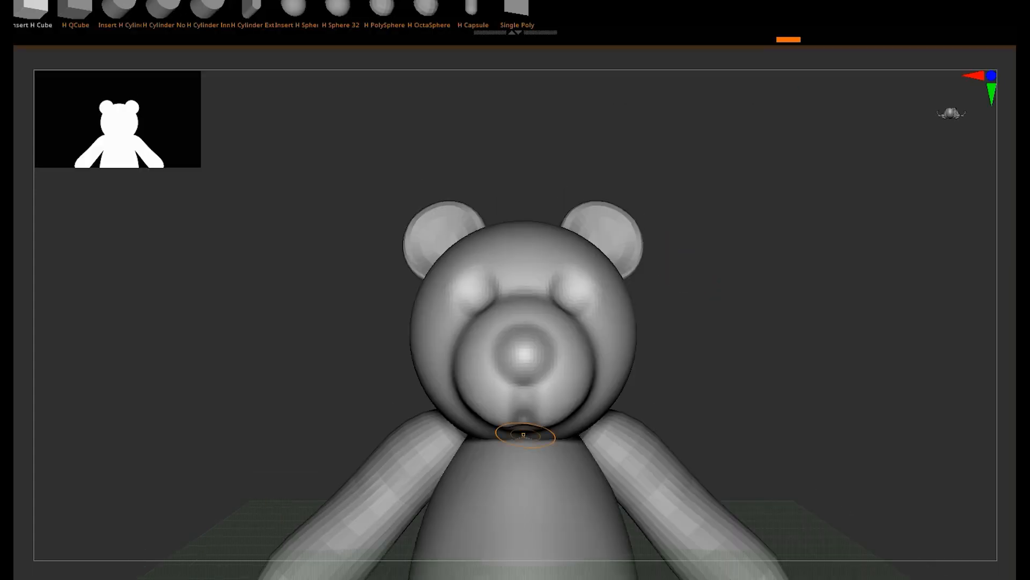
{"action": "left_click", "coordinate": [293, 7]}
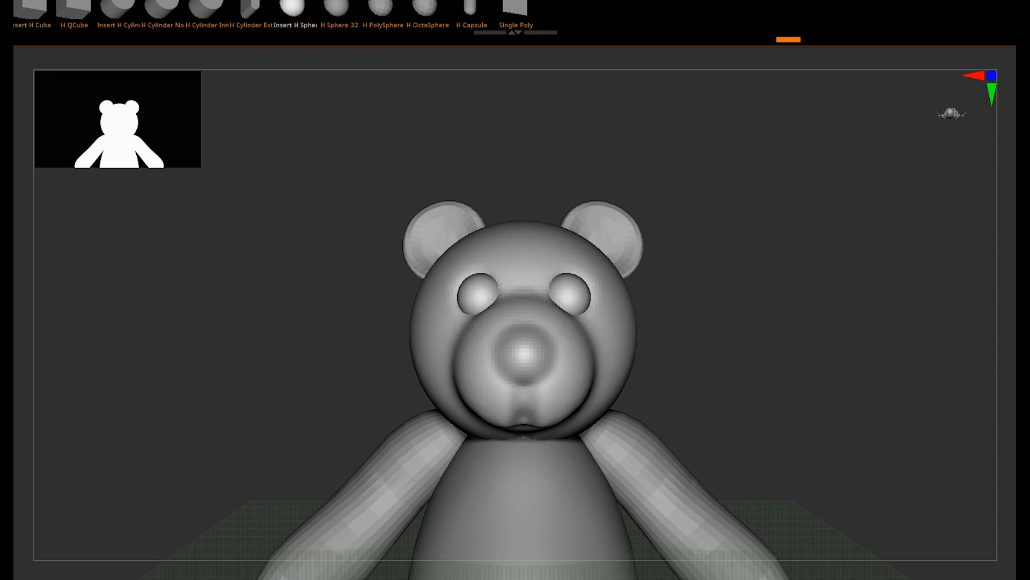
Insert mirrored eye spheres over the eye sockets, undoing and redrawing them to get a suitable size.
{"action": "left_click_drag", "start_coordinate": [570, 294], "coordinate": [582, 308]}
{"action": "key", "text": "ctrl+z"}
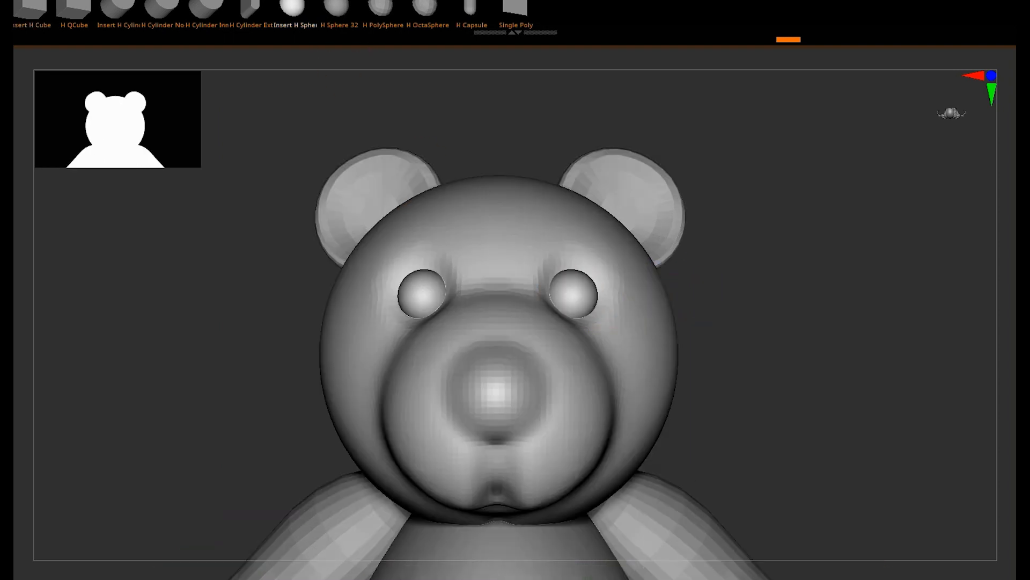
{"action": "left_click_drag", "start_coordinate": [574, 294], "coordinate": [594, 309]}
{"action": "left_click_drag", "start_coordinate": [752, 451], "coordinate": [798, 443], "text": "alt"}
{"action": "left_click_drag", "start_coordinate": [824, 325], "coordinate": [713, 312]}
{"action": "key", "text": "ctrl+z"}
{"action": "mouse_move", "coordinate": [564, 297]}
{"action": "left_mouse_down"}
{"action": "mouse_move", "coordinate": [564, 332]}
{"action": "mouse_move", "coordinate": [566, 317]}
{"action": "left_mouse_up"}
{"action": "key", "text": "ctrl+z"}
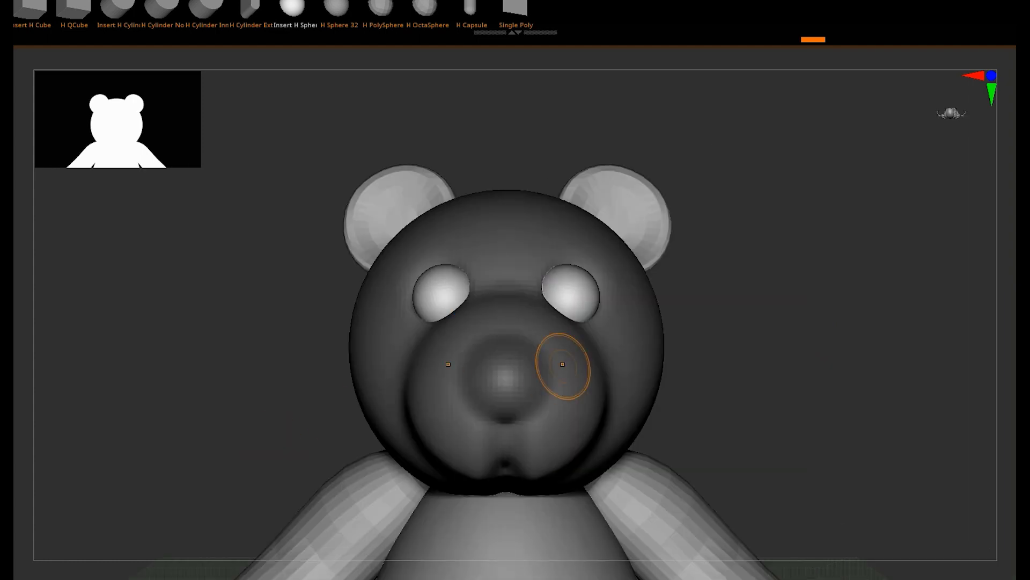
Fit the mirrored eye spheres into the sockets, clear the mask on the head and check the wireframe.
{"action": "key", "text": "w"}
{"action": "left_click_drag", "start_coordinate": [752, 332], "coordinate": [880, 360]}
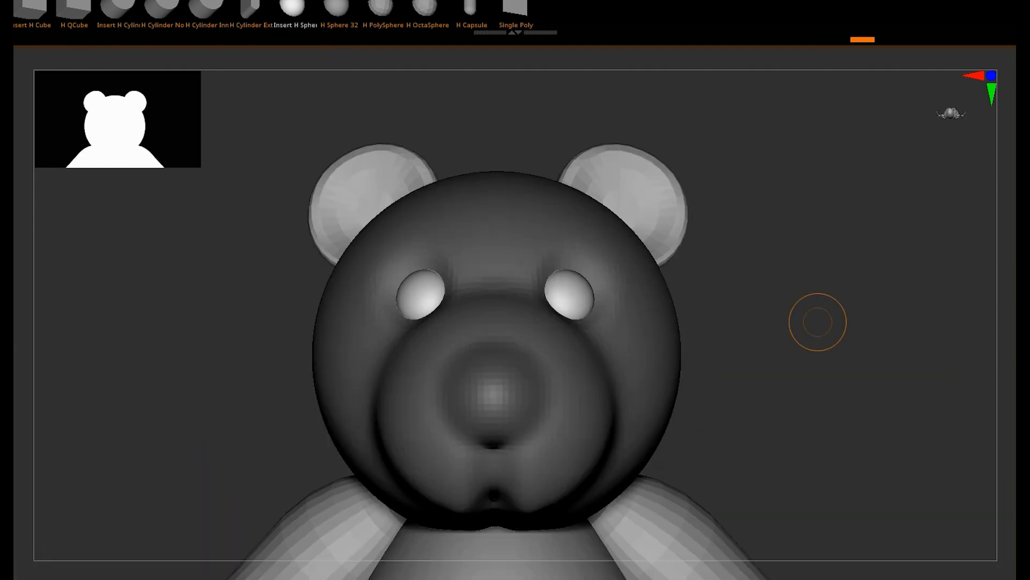
{"action": "left_click_drag", "start_coordinate": [816, 322], "coordinate": [768, 281], "text": "alt"}
{"action": "left_click", "coordinate": [754, 323], "text": "ctrl"}
{"action": "key", "text": "shift+f"}
{"action": "left_click_drag", "start_coordinate": [754, 324], "coordinate": [603, 307]}
{"action": "key", "text": "shift+f"}
{"action": "mouse_move", "coordinate": [505, 293]}
{"action": "left_mouse_down"}
{"action": "mouse_move", "coordinate": [519, 294]}
{"action": "mouse_move", "coordinate": [524, 267]}
{"action": "left_mouse_up"}
Activate the Move brush, select the eyes and adjust their depth in the sockets from the side.
{"action": "key", "text": "b"}
{"action": "key", "text": "m"}
{"action": "key", "text": "v"}
{"action": "key", "text": "s"}
{"action": "left_click_drag", "start_coordinate": [524, 268], "coordinate": [514, 268]}
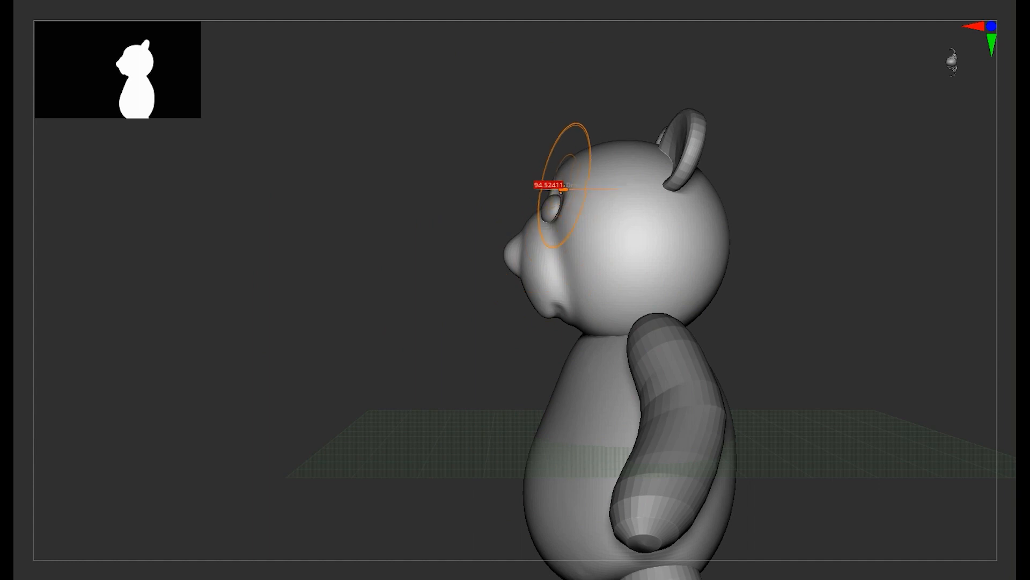
{"action": "left_click", "coordinate": [550, 216], "text": "alt"}
{"action": "key", "text": "w"}
{"action": "left_click", "coordinate": [628, 333]}
{"action": "left_click_drag", "start_coordinate": [472, 206], "coordinate": [481, 205]}
{"action": "key", "text": "q"}
{"action": "left_click_drag", "start_coordinate": [480, 279], "coordinate": [736, 295], "text": "shift"}
{"action": "left_click_drag", "start_coordinate": [735, 343], "coordinate": [668, 300], "text": "alt"}
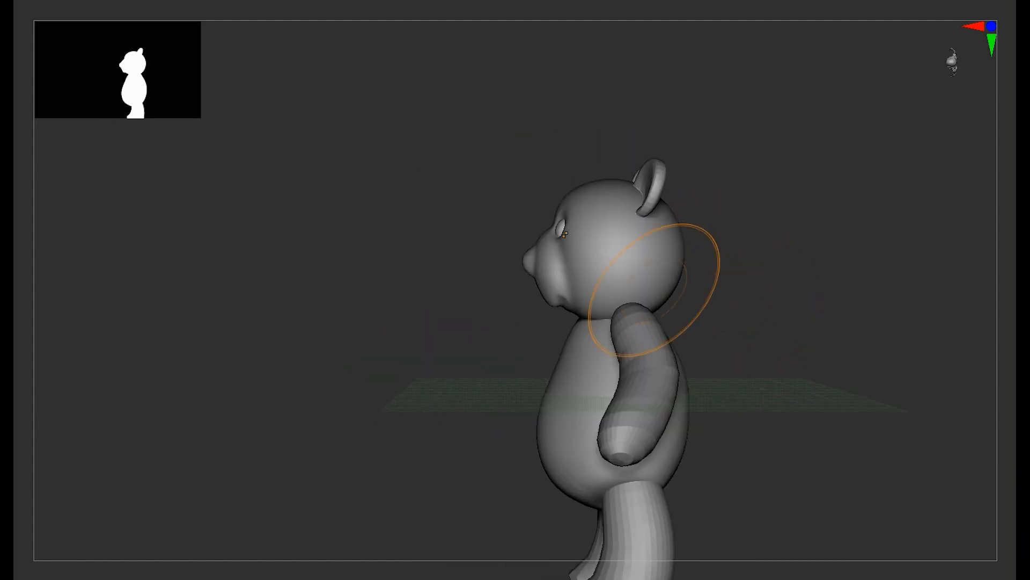
Select the head and tuck its back in slightly in profile, and make the torso active.
{"action": "left_click", "coordinate": [651, 275], "text": "alt"}
{"action": "key", "text": "alt+s"}
{"action": "key", "text": "alt+s"}
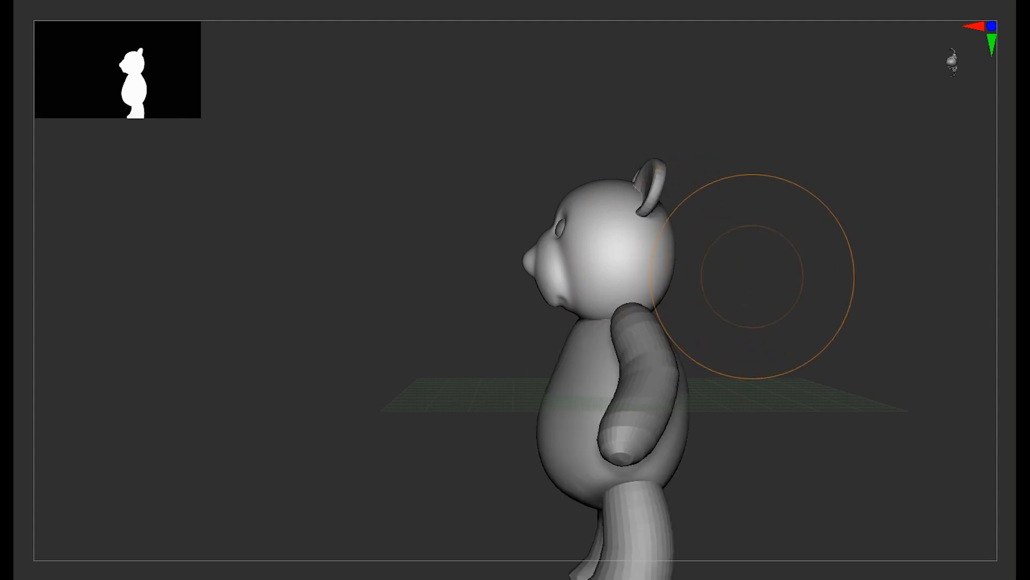
{"action": "left_click_drag", "start_coordinate": [744, 405], "coordinate": [640, 342], "text": "alt"}
{"action": "left_click", "coordinate": [567, 339], "text": "alt"}
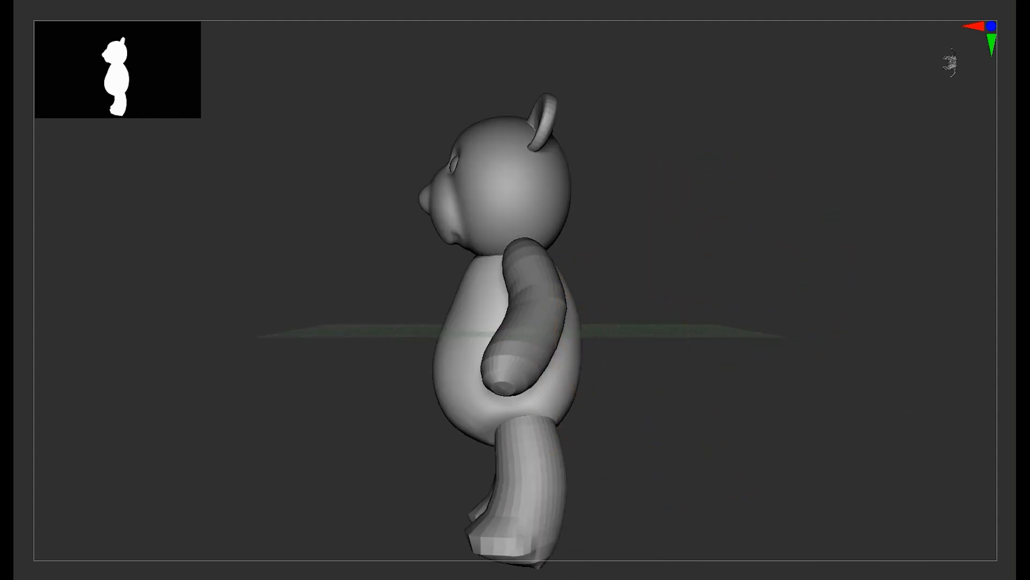
Subdivide the faceted arms to smooth them and check their wireframe.
{"action": "left_click_drag", "start_coordinate": [403, 345], "coordinate": [472, 299], "text": "shift"}
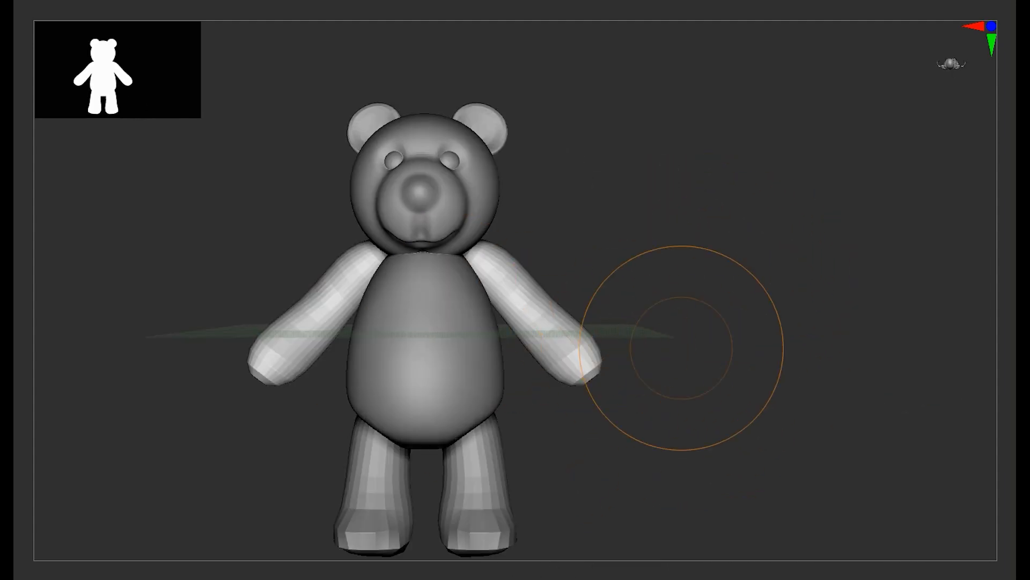
{"action": "key", "text": "f"}
{"action": "key", "text": "ctrl+d"}
{"action": "key", "text": "shift+f"}
{"action": "key", "text": "shift+f"}
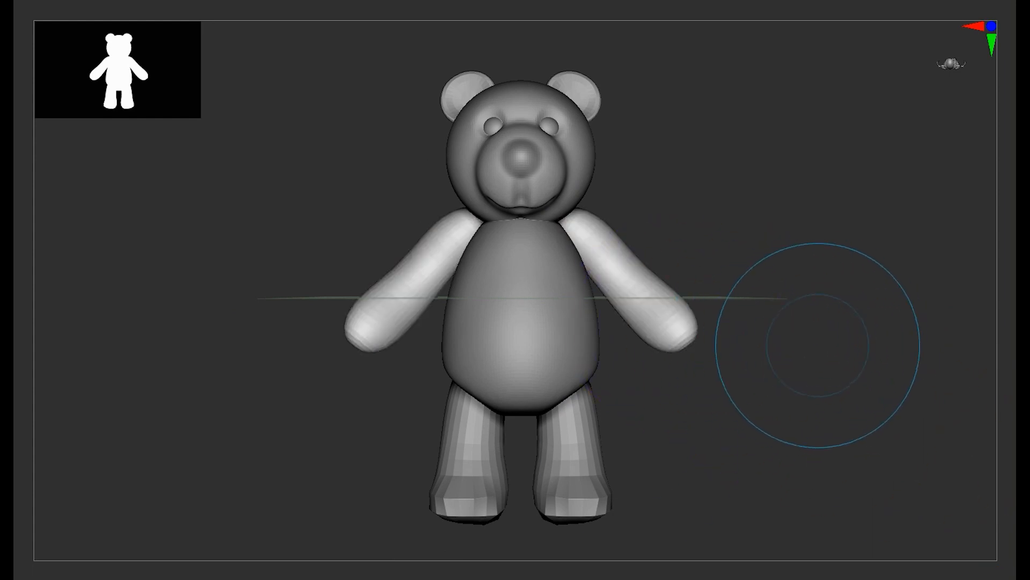
Select the legs, subdivide them twice and inspect the smoothed feet in wireframe.
{"action": "left_click", "coordinate": [591, 505], "text": "alt"}
{"action": "key", "text": "ctrl+d"}
{"action": "key", "text": "ctrl+d"}
{"action": "key", "text": "space"}
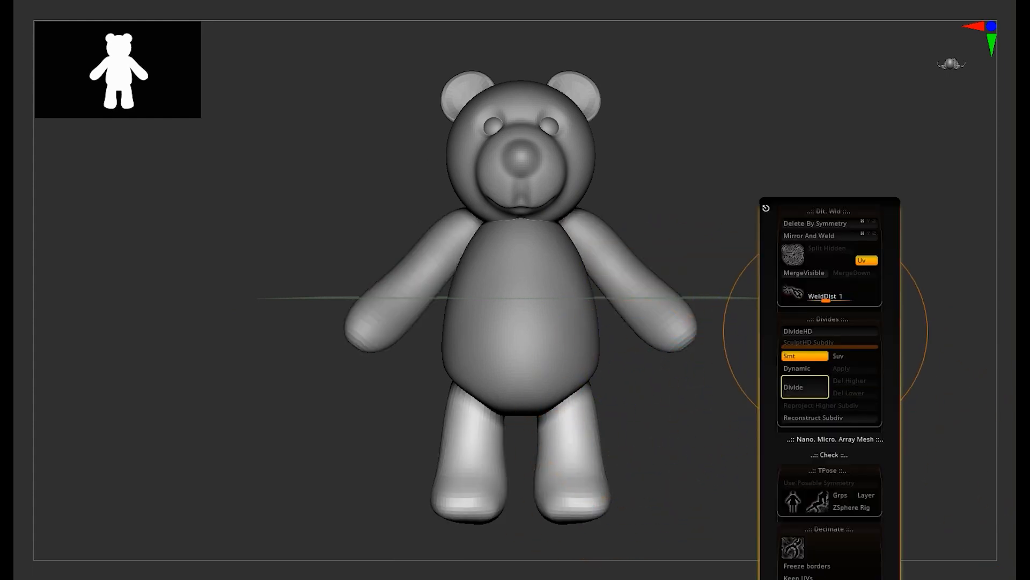
{"action": "left_click_drag", "start_coordinate": [780, 373], "coordinate": [775, 409], "text": "alt"}
{"action": "key", "text": "shift+f"}
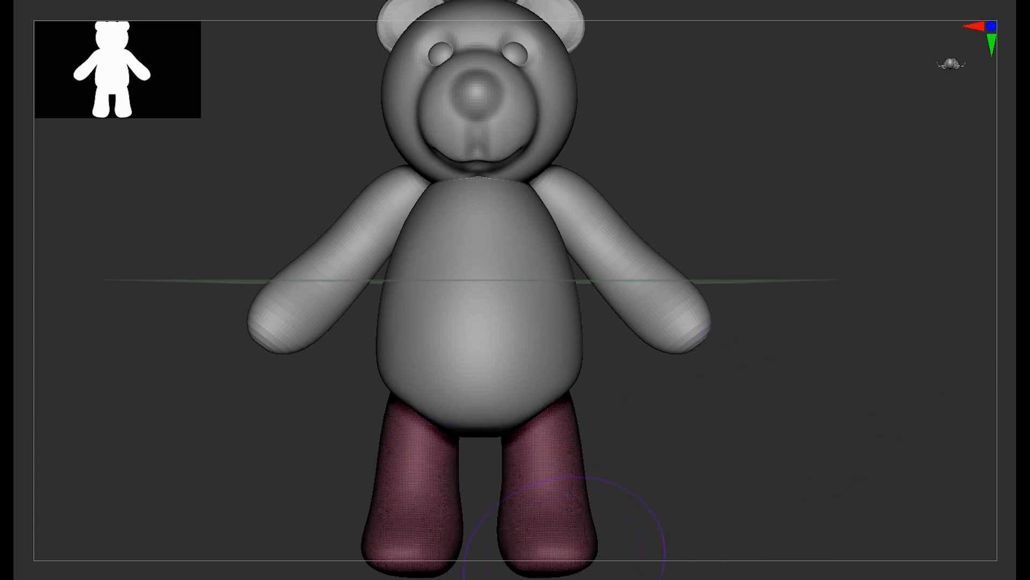
{"action": "left_click_drag", "start_coordinate": [568, 575], "coordinate": [483, 563], "text": "shift"}
{"action": "left_click_drag", "start_coordinate": [761, 490], "coordinate": [762, 451], "text": "alt"}
{"action": "left_click_drag", "start_coordinate": [761, 472], "coordinate": [859, 472], "text": "shift"}
{"action": "left_click_drag", "start_coordinate": [723, 444], "coordinate": [671, 408], "text": "alt"}
Select the arms and remesh them with DynaMesh, comparing the wireframe.
{"action": "left_click", "coordinate": [679, 343], "text": "alt"}
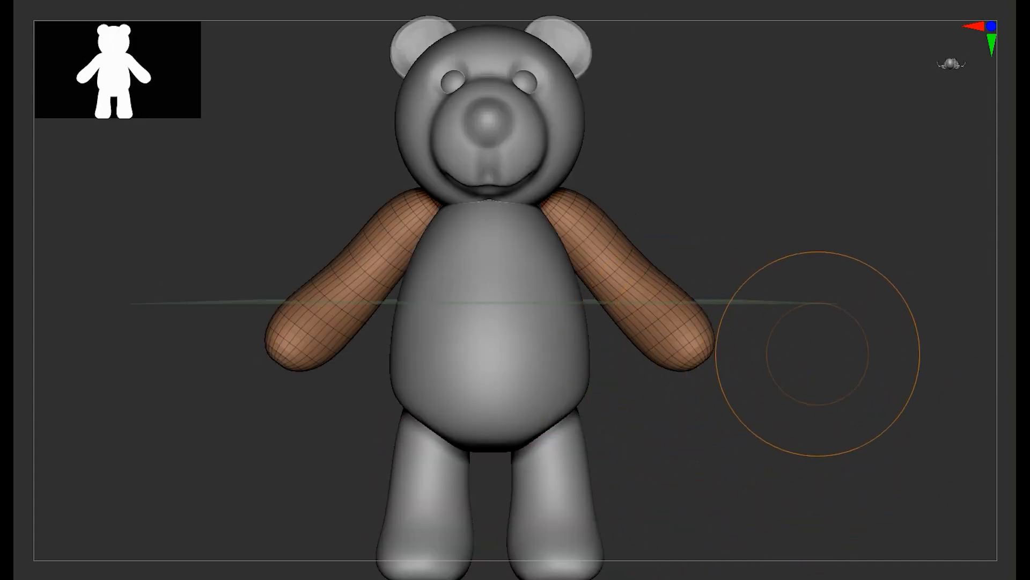
{"action": "key", "text": "space"}
{"action": "key", "text": "shift+f"}
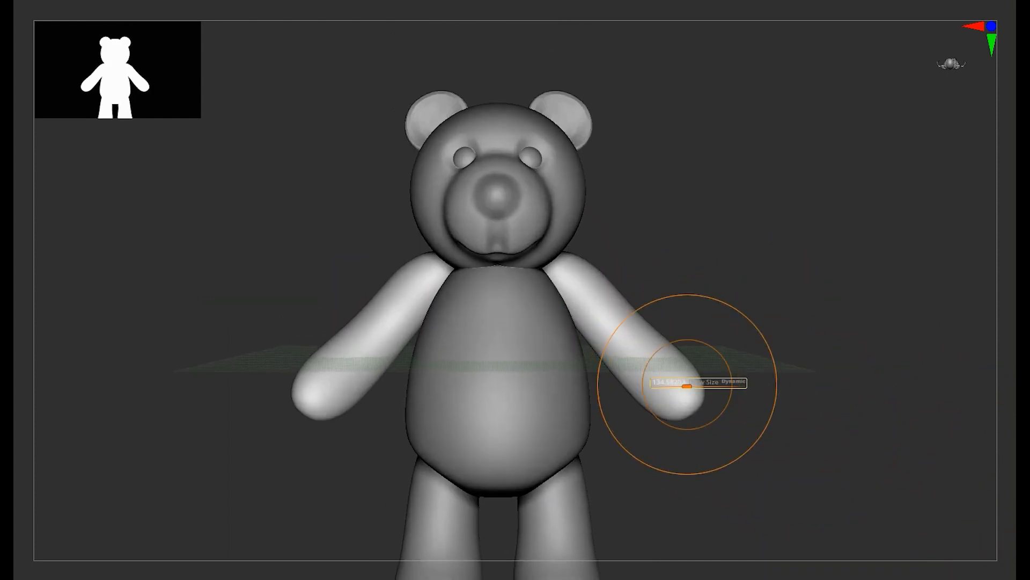
{"action": "left_click_drag", "start_coordinate": [688, 385], "coordinate": [693, 385]}
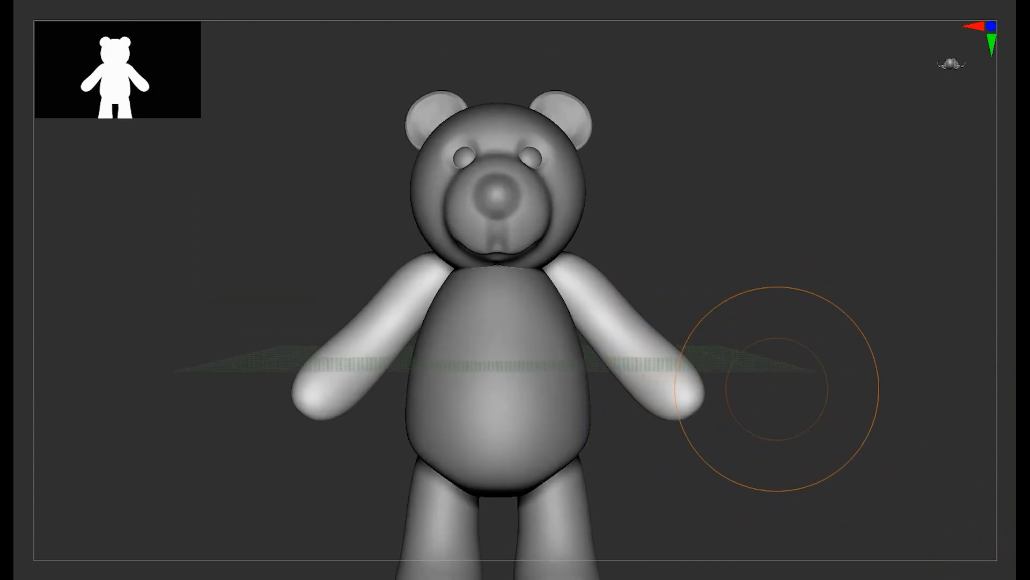
{"action": "key", "text": "shift+f"}
{"action": "key", "text": "space"}
{"action": "left_click", "coordinate": [776, 409]}
{"action": "left_click_drag", "start_coordinate": [747, 480], "coordinate": [752, 510], "text": "ctrl"}
{"action": "key", "text": "shift+f"}
Select the legs and set their DynaMesh resolution to 72.
{"action": "left_click_drag", "start_coordinate": [702, 469], "coordinate": [696, 342], "text": "alt"}
{"action": "left_click", "coordinate": [575, 437], "text": "alt"}
{"action": "key", "text": "space"}
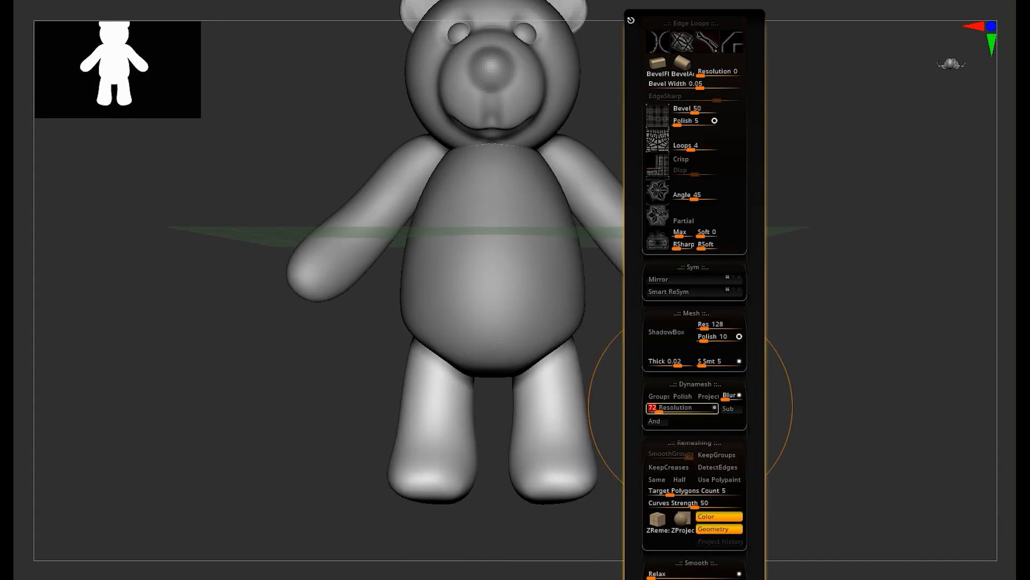
{"action": "key", "text": "Return"}
Select the torso and refine its profile in side view with a larger Move brush.
{"action": "left_click", "coordinate": [537, 333], "text": "alt"}
{"action": "left_click_drag", "start_coordinate": [778, 407], "coordinate": [667, 356], "text": "alt"}
{"action": "left_click_drag", "start_coordinate": [448, 376], "coordinate": [545, 360], "text": "shift"}
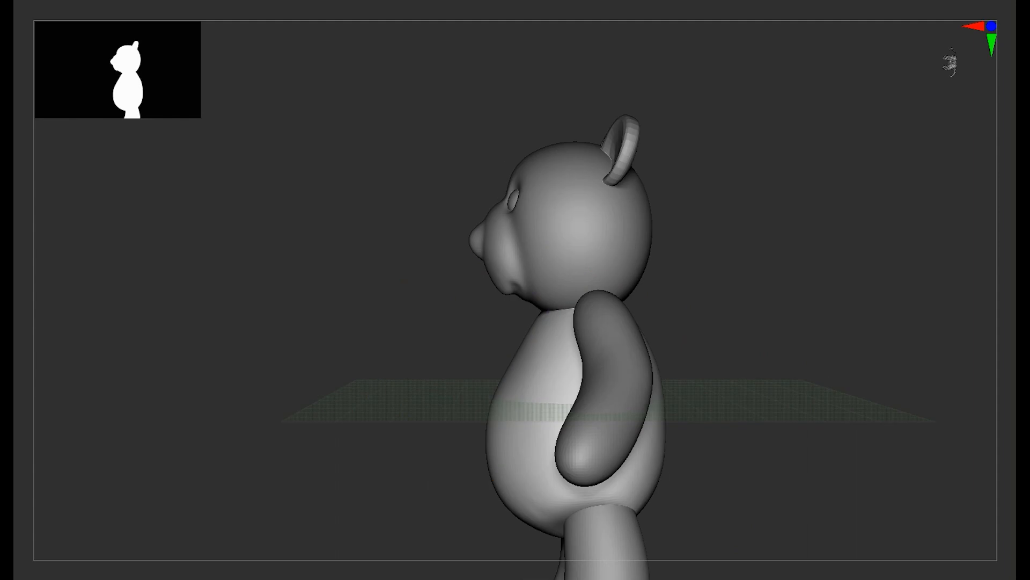
{"action": "mouse_move", "coordinate": [692, 316]}
{"action": "left_mouse_down"}
{"action": "mouse_move", "coordinate": [596, 327]}
{"action": "mouse_move", "coordinate": [643, 307]}
{"action": "mouse_move", "coordinate": [635, 299]}
{"action": "left_mouse_up"}
{"action": "key", "text": "bracketright"}
{"action": "left_click_drag", "start_coordinate": [751, 311], "coordinate": [837, 306], "text": "shift"}
{"action": "left_click_drag", "start_coordinate": [465, 379], "coordinate": [528, 370]}
Select the head and pull the mouth corners and lower muzzle into a wider smile.
{"action": "left_click", "coordinate": [528, 258], "text": "alt"}
{"action": "left_click_drag", "start_coordinate": [408, 312], "coordinate": [411, 354], "text": "alt"}
{"action": "mouse_move", "coordinate": [411, 354]}
{"action": "left_mouse_down", "text": "shift"}
{"action": "mouse_move", "coordinate": [370, 351]}
{"action": "mouse_move", "coordinate": [461, 346]}
{"action": "left_mouse_up", "text": "shift"}
{"action": "key", "text": "s"}
{"action": "left_click_drag", "start_coordinate": [518, 291], "coordinate": [507, 290]}
{"action": "left_click_drag", "start_coordinate": [671, 268], "coordinate": [718, 289], "text": "alt"}
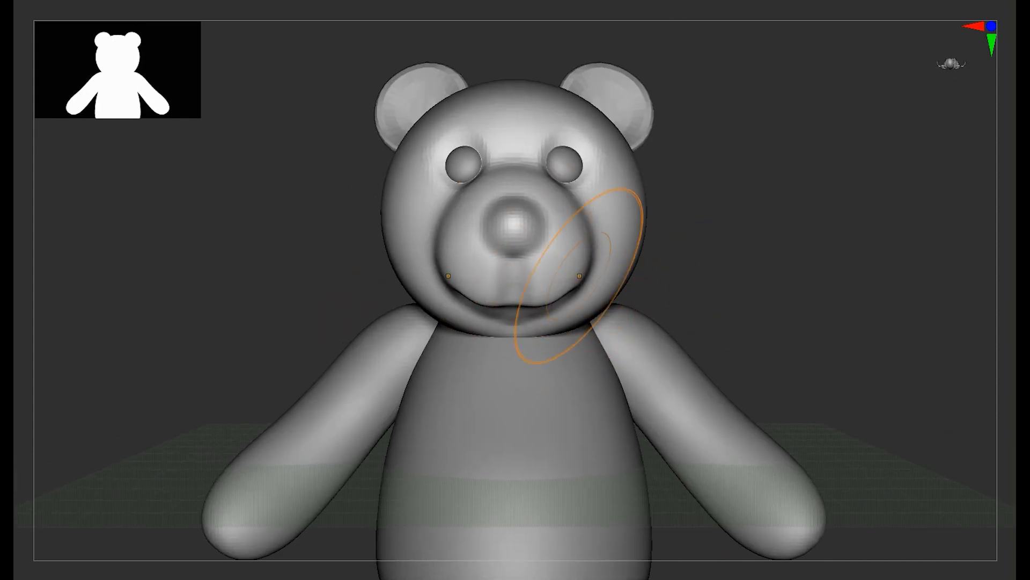
{"action": "left_click_drag", "start_coordinate": [722, 309], "coordinate": [730, 279], "text": "alt"}
Carve a vertical groove from the nose to the mouth and shape the lip line and chin.
{"action": "key", "text": "s"}
{"action": "mouse_move", "coordinate": [700, 294]}
{"action": "left_mouse_down"}
{"action": "mouse_move", "coordinate": [686, 295]}
{"action": "mouse_move", "coordinate": [713, 327]}
{"action": "left_mouse_up"}
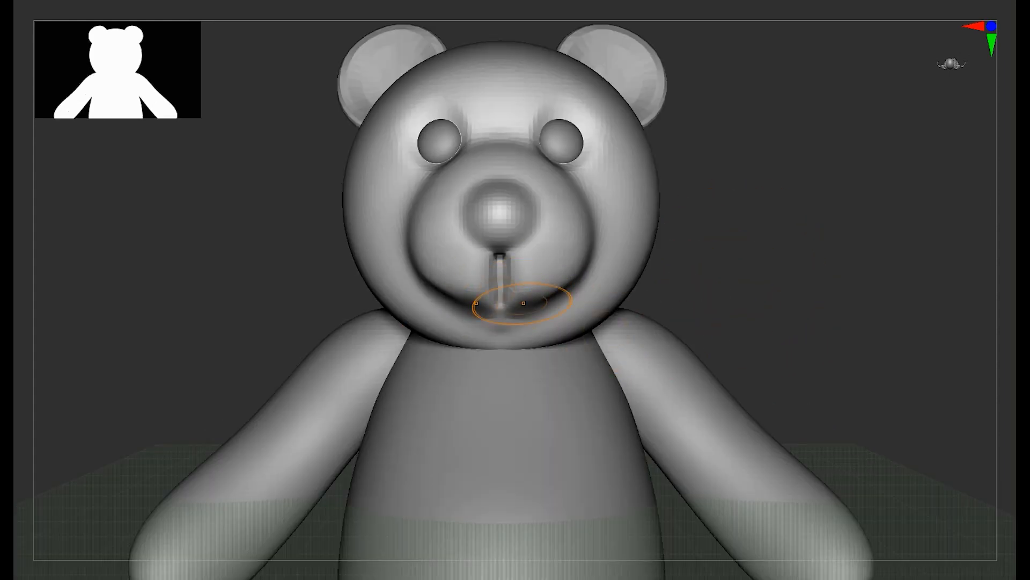
{"action": "left_click_drag", "start_coordinate": [500, 296], "coordinate": [582, 281]}
{"action": "mouse_move", "coordinate": [708, 329]}
{"action": "left_mouse_down", "text": "shift"}
{"action": "mouse_move", "coordinate": [724, 334]}
{"action": "mouse_move", "coordinate": [716, 387]}
{"action": "left_mouse_up", "text": "shift"}
{"action": "key", "text": "s"}
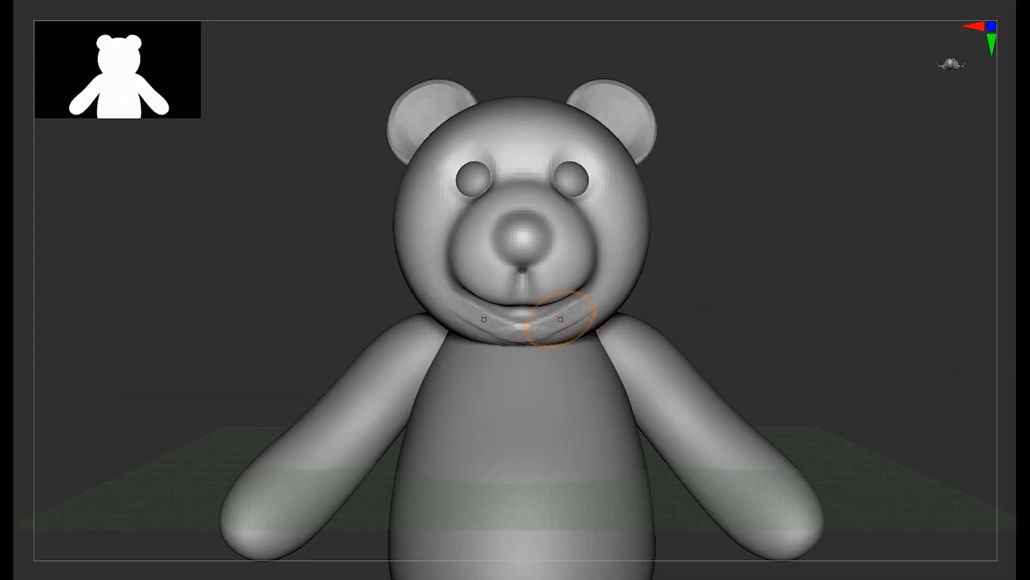
Reshape the bridge of the muzzle between the nose and eyes in side view.
{"action": "left_click_drag", "start_coordinate": [703, 311], "coordinate": [376, 343]}
{"action": "mouse_move", "coordinate": [349, 378]}
{"action": "left_mouse_down", "text": "alt"}
{"action": "mouse_move", "coordinate": [352, 416]}
{"action": "mouse_move", "coordinate": [335, 441]}
{"action": "left_mouse_up", "text": "alt"}
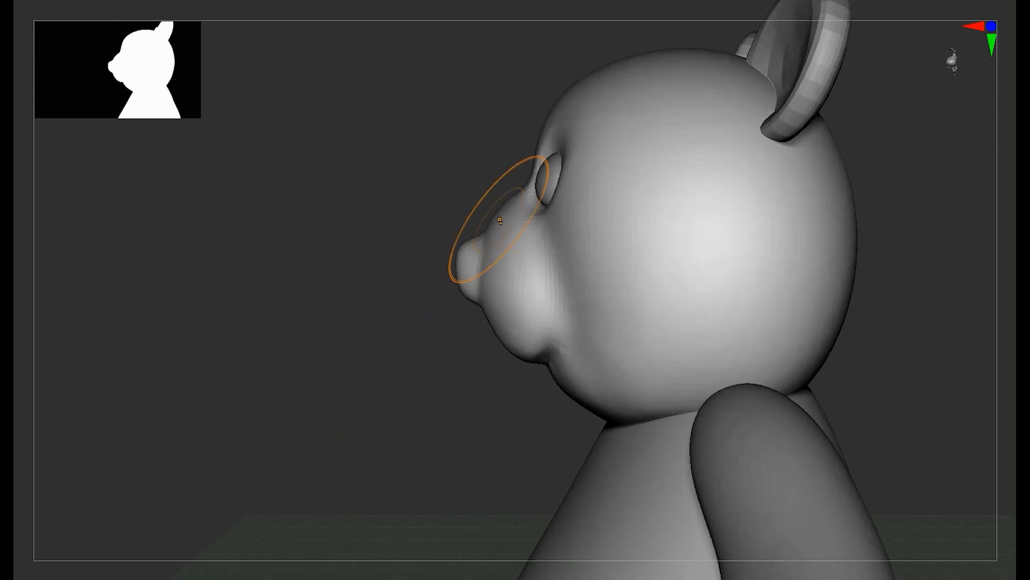
{"action": "left_click_drag", "start_coordinate": [499, 220], "coordinate": [507, 230]}
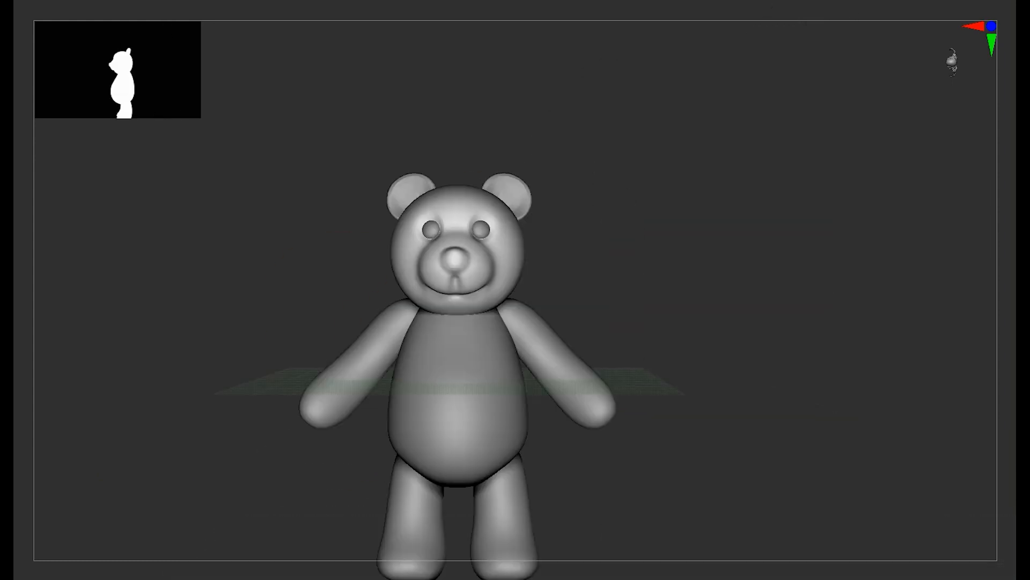
{"action": "left_click_drag", "start_coordinate": [805, 279], "coordinate": [644, 275]}
Set the current colour to a warm brown with red 135, green 90 and blue 65.
{"action": "key", "text": "w"}
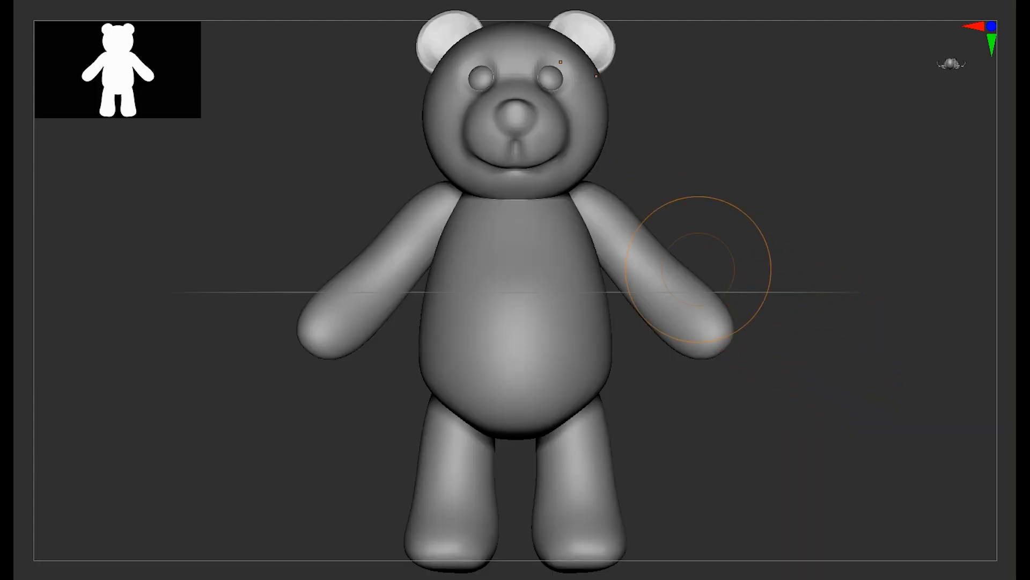
{"action": "left_click", "coordinate": [992, 579]}
{"action": "left_click", "coordinate": [991, 579]}
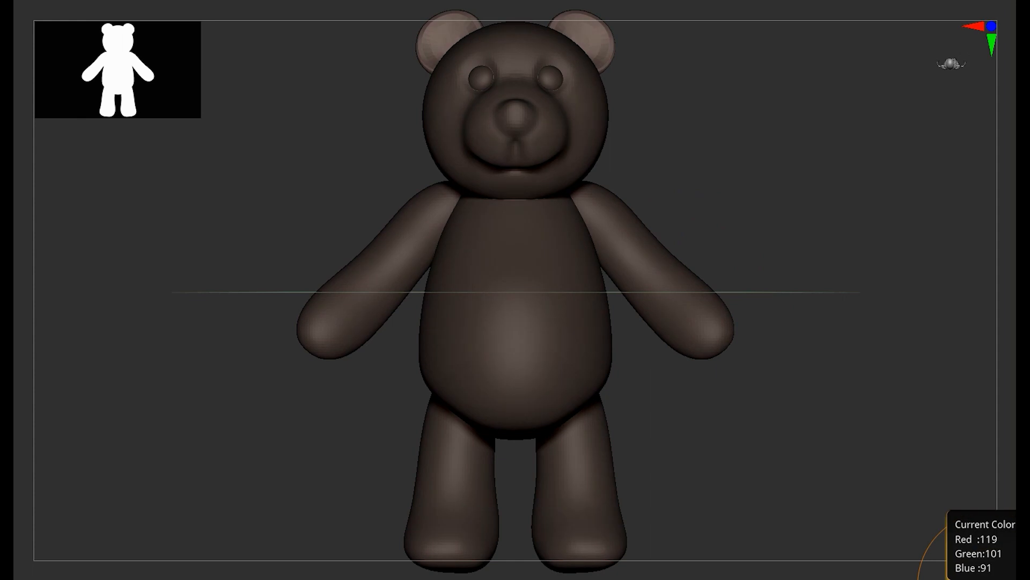
{"action": "left_click", "coordinate": [992, 579]}
{"action": "left_click", "coordinate": [982, 579]}
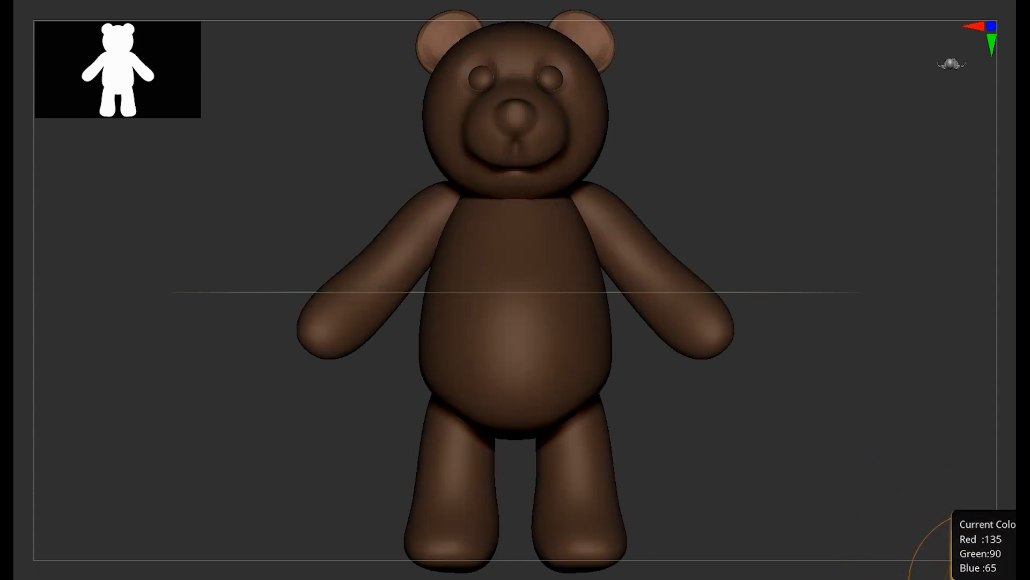
Fill all parts of the bear with the current brown using the Color & Material option.
{"action": "left_click_drag", "start_coordinate": [876, 485], "coordinate": [876, 456], "text": "alt"}
{"action": "left_click", "coordinate": [961, 579]}
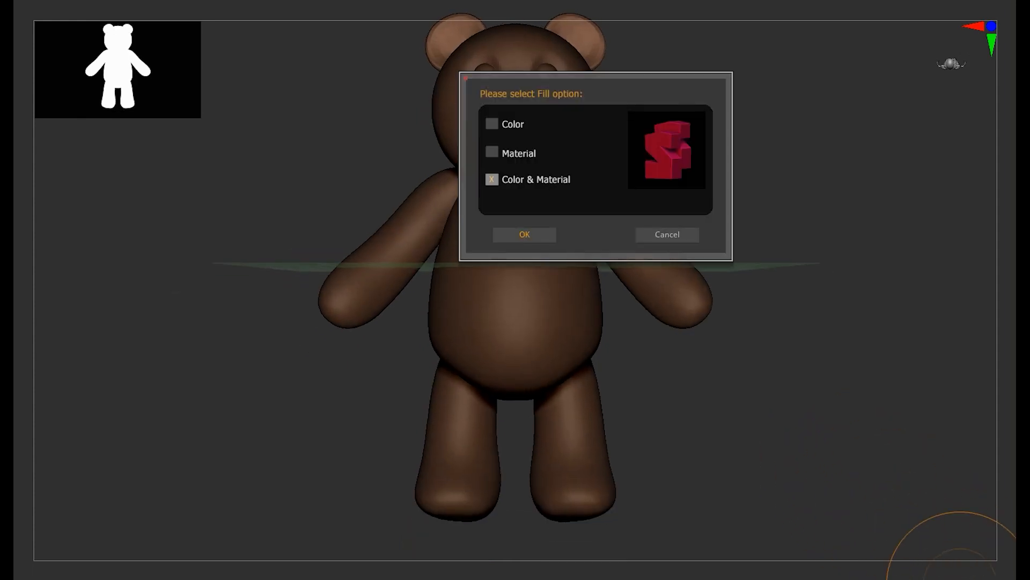
{"action": "left_click", "coordinate": [524, 235]}
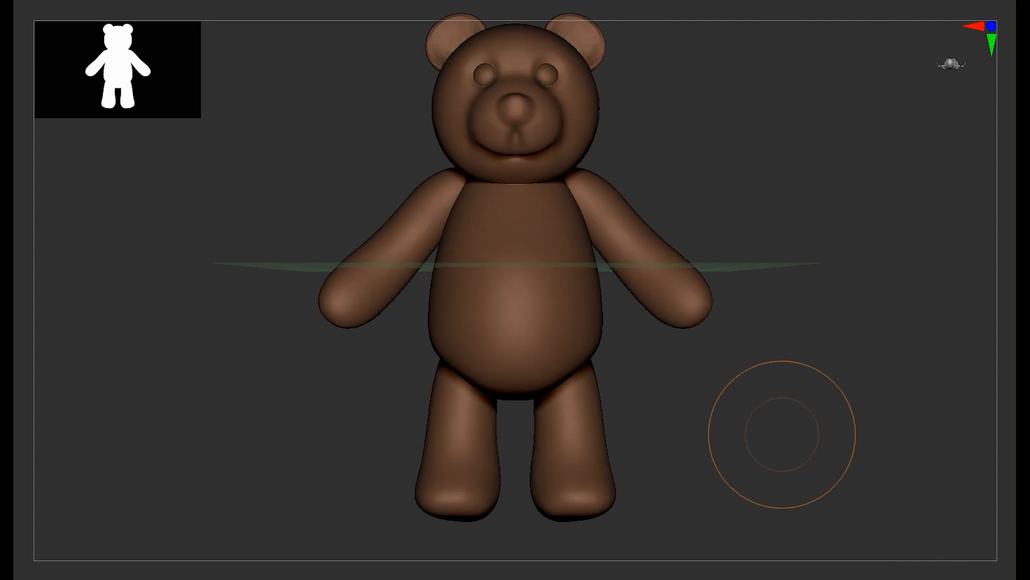
{"action": "mouse_move", "coordinate": [754, 453]}
{"action": "left_mouse_down", "text": "alt"}
{"action": "mouse_move", "coordinate": [762, 415]}
{"action": "mouse_move", "coordinate": [789, 460]}
{"action": "mouse_move", "coordinate": [768, 478]}
{"action": "left_mouse_up", "text": "alt"}
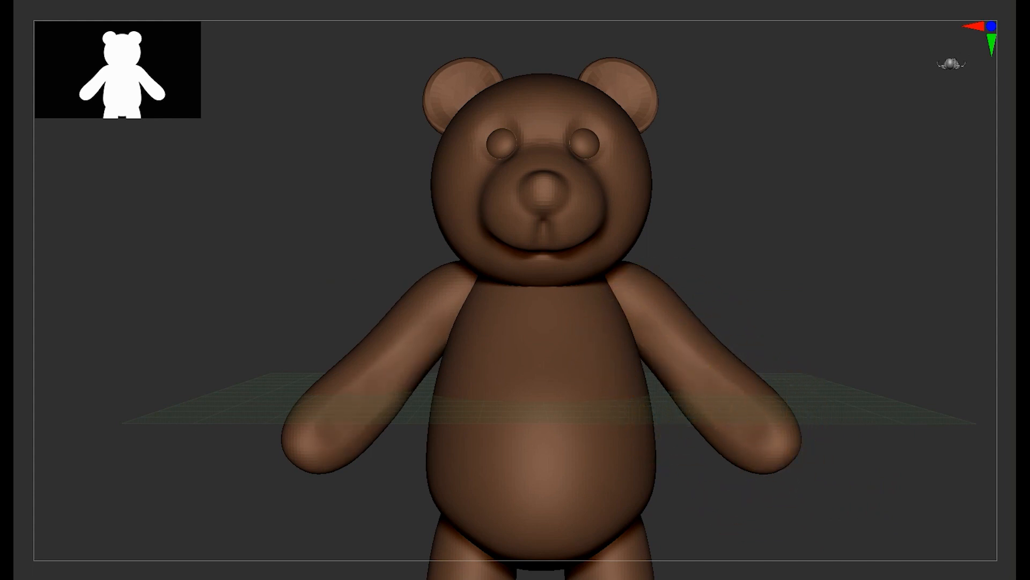
Reshape the ends of both arms into fuller rounded paws.
{"action": "left_click_drag", "start_coordinate": [748, 459], "coordinate": [738, 465]}
{"action": "mouse_move", "coordinate": [726, 435]}
{"action": "left_mouse_down"}
{"action": "mouse_move", "coordinate": [717, 442]}
{"action": "mouse_move", "coordinate": [689, 412]}
{"action": "left_mouse_up"}
{"action": "left_click_drag", "start_coordinate": [725, 347], "coordinate": [718, 354]}
{"action": "right_click_drag", "start_coordinate": [633, 279], "coordinate": [633, 230], "text": "ctrl"}
Refine the shape of the legs and push up the soles of both feet.
{"action": "right_click_drag", "start_coordinate": [649, 430], "coordinate": [600, 300], "text": "alt"}
{"action": "key", "text": "f"}
{"action": "mouse_move", "coordinate": [639, 384]}
{"action": "right_mouse_down", "text": "shift"}
{"action": "mouse_move", "coordinate": [559, 357]}
{"action": "mouse_move", "coordinate": [520, 246]}
{"action": "mouse_move", "coordinate": [526, 268]}
{"action": "right_mouse_up", "text": "shift"}
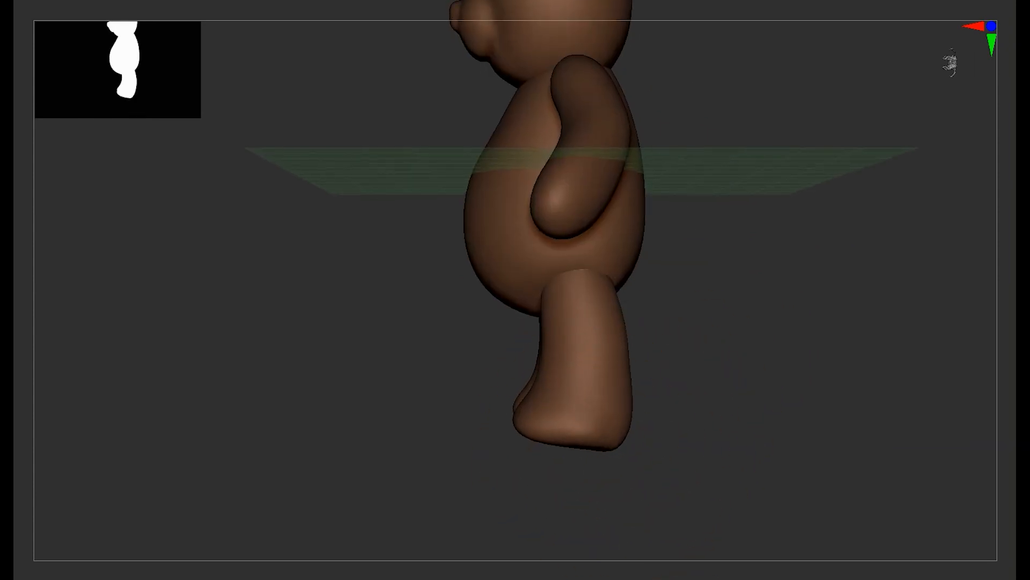
{"action": "right_click_drag", "start_coordinate": [614, 429], "coordinate": [640, 435], "text": "shift"}
{"action": "mouse_move", "coordinate": [569, 499]}
{"action": "right_mouse_down", "text": "ctrl"}
{"action": "mouse_move", "coordinate": [531, 504]}
{"action": "mouse_move", "coordinate": [569, 483]}
{"action": "right_mouse_up", "text": "ctrl"}
{"action": "right_click_drag", "start_coordinate": [541, 377], "coordinate": [645, 429], "text": "ctrl"}
{"action": "key", "text": "w"}
{"action": "key", "text": "q"}
{"action": "left_click_drag", "start_coordinate": [679, 438], "coordinate": [679, 429]}
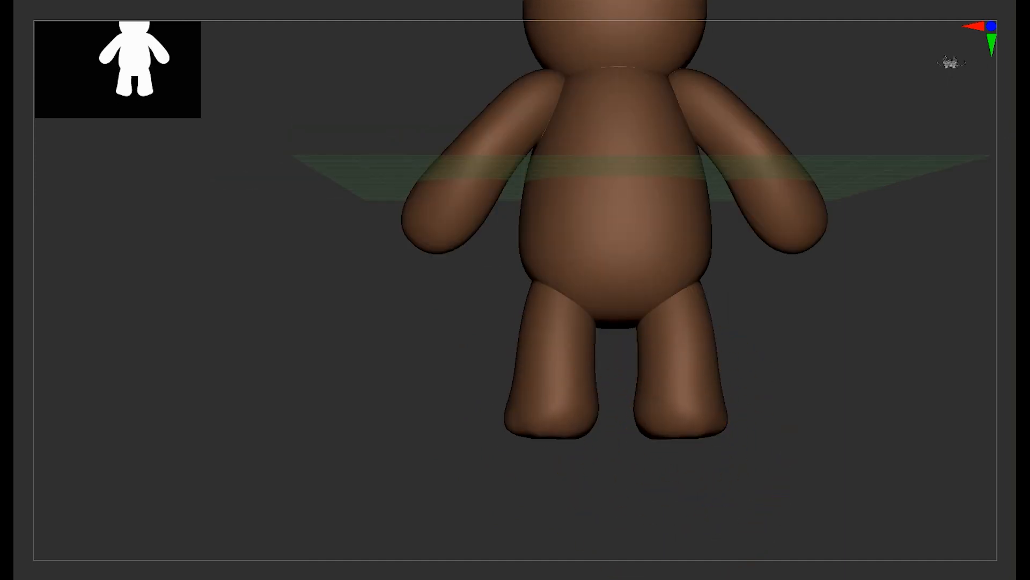
Smooth the soles of both feet from below.
{"action": "right_click_drag", "start_coordinate": [681, 515], "coordinate": [689, 445]}
{"action": "left_click_drag", "start_coordinate": [687, 444], "coordinate": [680, 462], "text": "shift"}
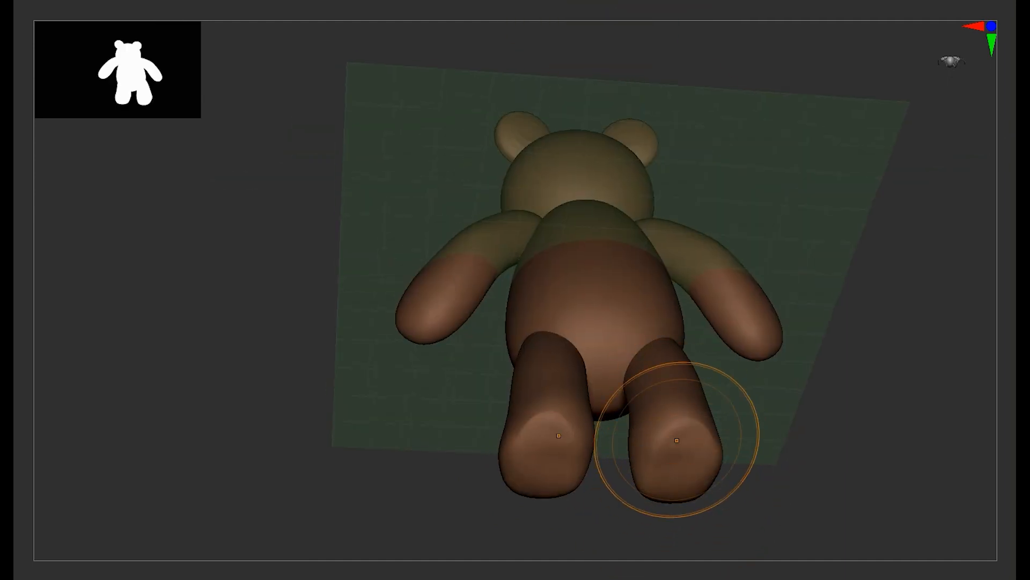
{"action": "mouse_move", "coordinate": [782, 419]}
{"action": "right_mouse_down", "text": "shift"}
{"action": "mouse_move", "coordinate": [786, 457]}
{"action": "mouse_move", "coordinate": [778, 322]}
{"action": "right_mouse_up", "text": "shift"}
{"action": "right_click_drag", "start_coordinate": [778, 322], "coordinate": [779, 343]}
{"action": "right_click_drag", "start_coordinate": [779, 344], "coordinate": [784, 365], "text": "ctrl"}
{"action": "mouse_move", "coordinate": [678, 441]}
{"action": "right_mouse_down", "text": "ctrl"}
{"action": "mouse_move", "coordinate": [676, 424]}
{"action": "mouse_move", "coordinate": [696, 479]}
{"action": "right_mouse_up", "text": "ctrl"}
{"action": "right_click_drag", "start_coordinate": [722, 426], "coordinate": [628, 442], "text": "ctrl"}
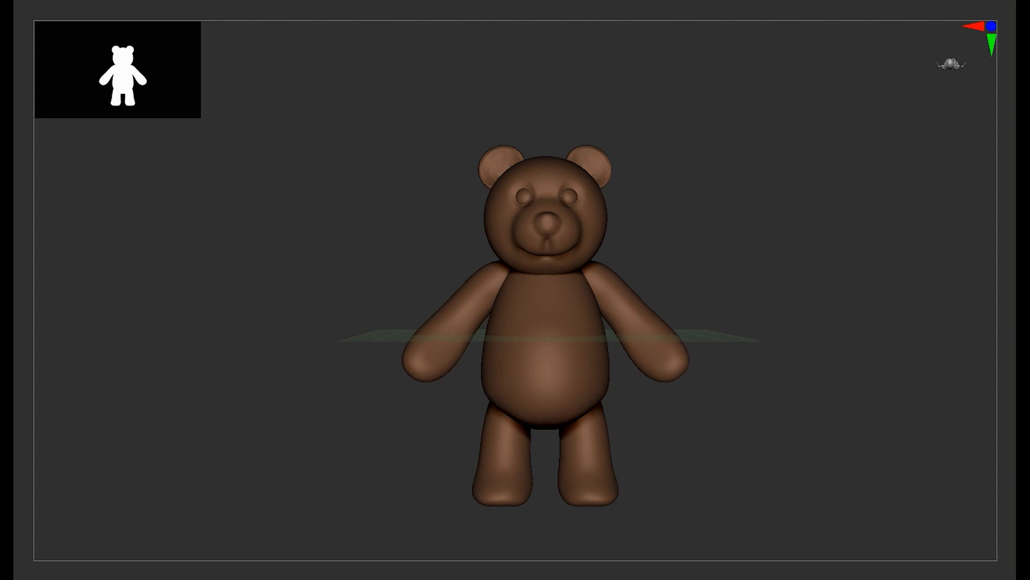
Fill both eyes with a glossy black colour and material.
{"action": "right_click_drag", "start_coordinate": [735, 448], "coordinate": [743, 476], "text": "ctrl"}
{"action": "key", "text": "f"}
{"action": "key", "text": "f"}
{"action": "key", "text": "F6"}
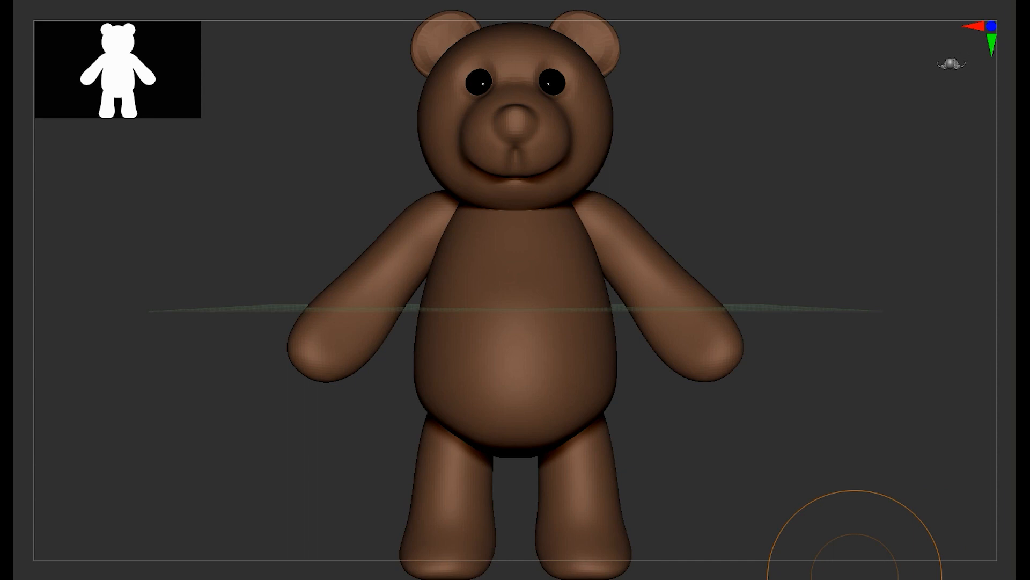
{"action": "right_click_drag", "start_coordinate": [863, 564], "coordinate": [805, 494], "text": "ctrl"}
Deepen the vertical crease running from the underside of the nose to the mouth.
{"action": "right_click_drag", "start_coordinate": [741, 236], "coordinate": [752, 413], "text": "alt"}
{"action": "right_click_drag", "start_coordinate": [751, 413], "coordinate": [750, 433], "text": "ctrl"}
{"action": "right_click_drag", "start_coordinate": [665, 328], "coordinate": [679, 268], "text": "ctrl"}
{"action": "mouse_move", "coordinate": [679, 268]}
{"action": "right_mouse_down", "text": "alt"}
{"action": "mouse_move", "coordinate": [684, 231]}
{"action": "mouse_move", "coordinate": [699, 290]}
{"action": "mouse_move", "coordinate": [714, 297]}
{"action": "mouse_move", "coordinate": [714, 371]}
{"action": "right_mouse_up", "text": "alt"}
{"action": "key", "text": "s"}
{"action": "key", "text": "s"}
{"action": "mouse_move", "coordinate": [545, 311]}
{"action": "left_mouse_down"}
{"action": "mouse_move", "coordinate": [489, 313]}
{"action": "mouse_move", "coordinate": [467, 292]}
{"action": "mouse_move", "coordinate": [467, 312]}
{"action": "left_mouse_up"}
{"action": "key", "text": "s"}
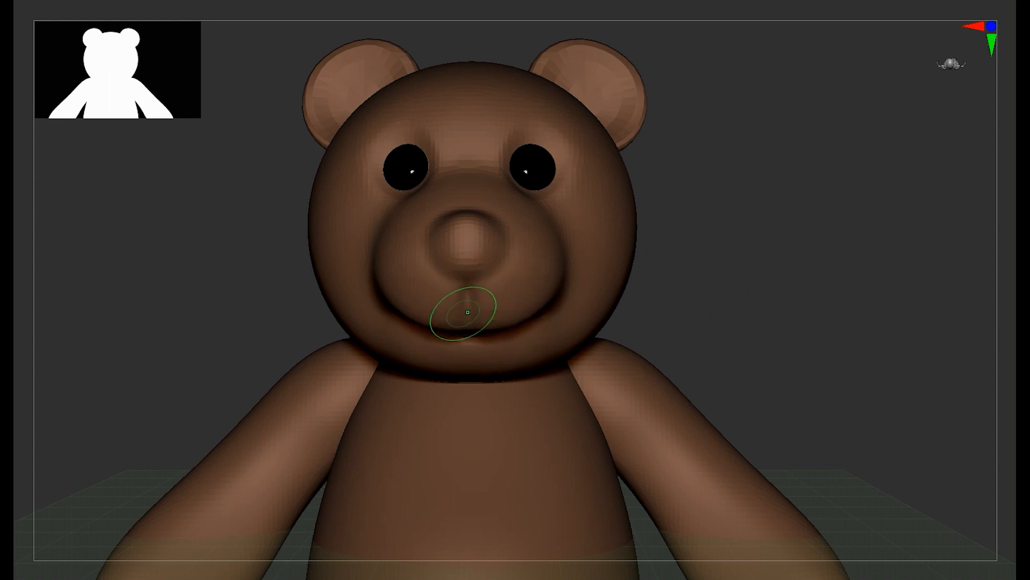
Sculpt a lower lip under the smile line and smooth its edge around the muzzle.
{"action": "right_click_drag", "start_coordinate": [735, 269], "coordinate": [745, 303], "text": "ctrl"}
{"action": "right_click_drag", "start_coordinate": [745, 303], "coordinate": [747, 285]}
{"action": "mouse_move", "coordinate": [770, 317]}
{"action": "right_mouse_down", "text": "ctrl"}
{"action": "mouse_move", "coordinate": [768, 301]}
{"action": "mouse_move", "coordinate": [692, 301]}
{"action": "right_mouse_up", "text": "ctrl"}
{"action": "left_click_drag", "start_coordinate": [591, 263], "coordinate": [516, 361]}
{"action": "right_click_drag", "start_coordinate": [752, 301], "coordinate": [767, 258]}
{"action": "mouse_move", "coordinate": [585, 323]}
{"action": "left_mouse_down", "text": "shift"}
{"action": "mouse_move", "coordinate": [614, 292]}
{"action": "mouse_move", "coordinate": [422, 383]}
{"action": "left_mouse_up", "text": "shift"}
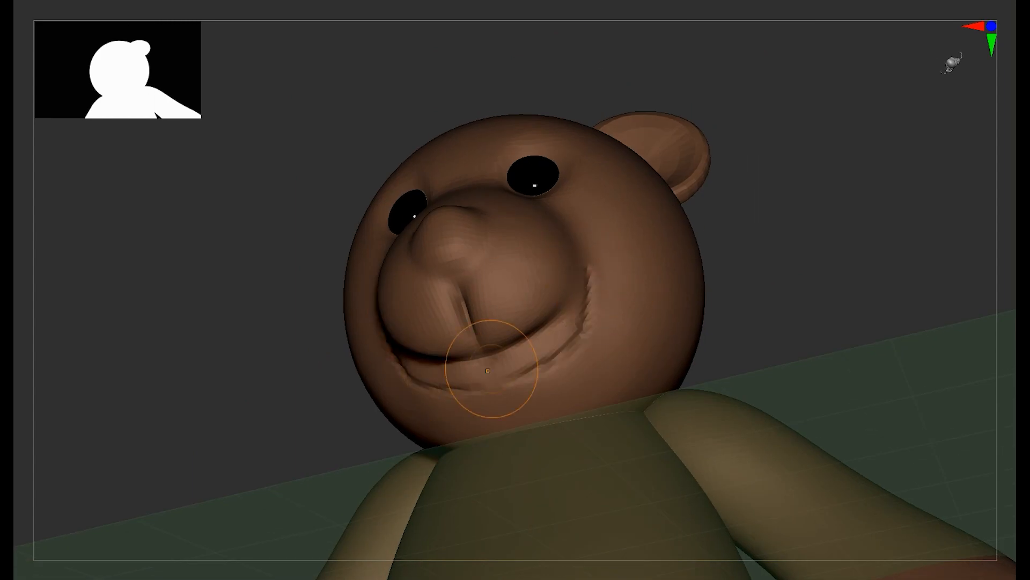
{"action": "left_click_drag", "start_coordinate": [587, 304], "coordinate": [400, 375]}
{"action": "left_click_drag", "start_coordinate": [558, 354], "coordinate": [386, 394]}
Smooth the mouth corners and lower lip, working from the side profile of the head.
{"action": "key", "text": "shift+s"}
{"action": "mouse_move", "coordinate": [816, 331]}
{"action": "right_mouse_down", "text": "shift"}
{"action": "mouse_move", "coordinate": [719, 354]}
{"action": "mouse_move", "coordinate": [724, 397]}
{"action": "right_mouse_up", "text": "shift"}
{"action": "right_click_drag", "start_coordinate": [510, 312], "coordinate": [602, 295], "text": "shift"}
{"action": "right_click_drag", "start_coordinate": [542, 156], "coordinate": [554, 268], "text": "alt"}
{"action": "right_click_drag", "start_coordinate": [554, 269], "coordinate": [554, 289], "text": "ctrl"}
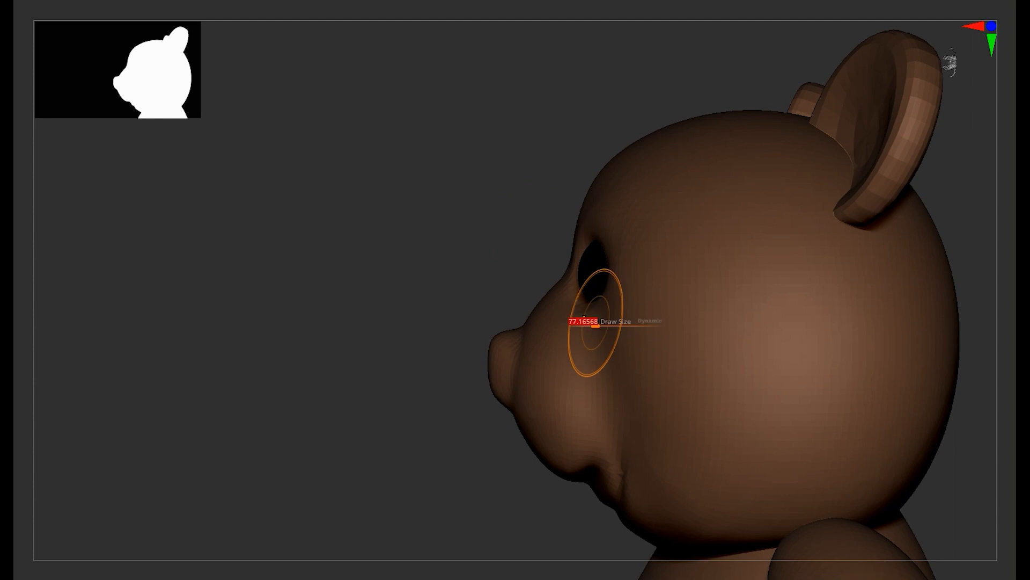
{"action": "mouse_move", "coordinate": [529, 507]}
{"action": "left_mouse_down", "text": "shift"}
{"action": "mouse_move", "coordinate": [751, 483]}
{"action": "mouse_move", "coordinate": [801, 430]}
{"action": "mouse_move", "coordinate": [703, 446]}
{"action": "left_mouse_up", "text": "shift"}
{"action": "left_click_drag", "start_coordinate": [838, 462], "coordinate": [859, 461]}
{"action": "left_click_drag", "start_coordinate": [778, 419], "coordinate": [639, 161], "text": "alt"}
{"action": "left_click_drag", "start_coordinate": [663, 215], "coordinate": [657, 417], "text": "alt"}
{"action": "left_click_drag", "start_coordinate": [614, 347], "coordinate": [692, 405], "text": "alt"}
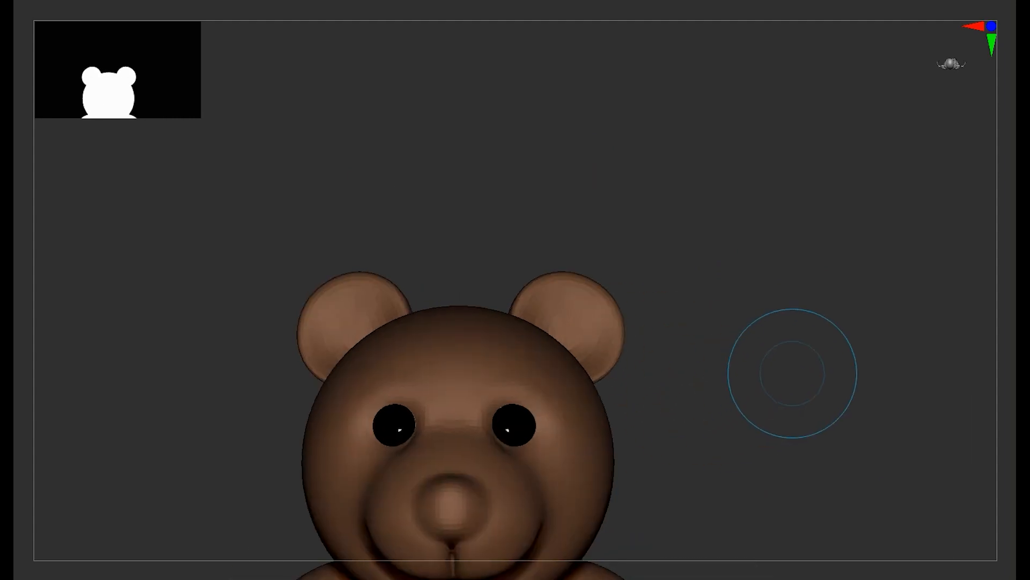
Remesh both ears with DynaMesh at an adjusted resolution, replacing their ringed topology with an even mesh.
{"action": "key", "text": "space"}
{"action": "left_click_drag", "start_coordinate": [816, 424], "coordinate": [773, 354], "text": "alt"}
{"action": "key", "text": "shift+f"}
{"action": "key", "text": "space"}
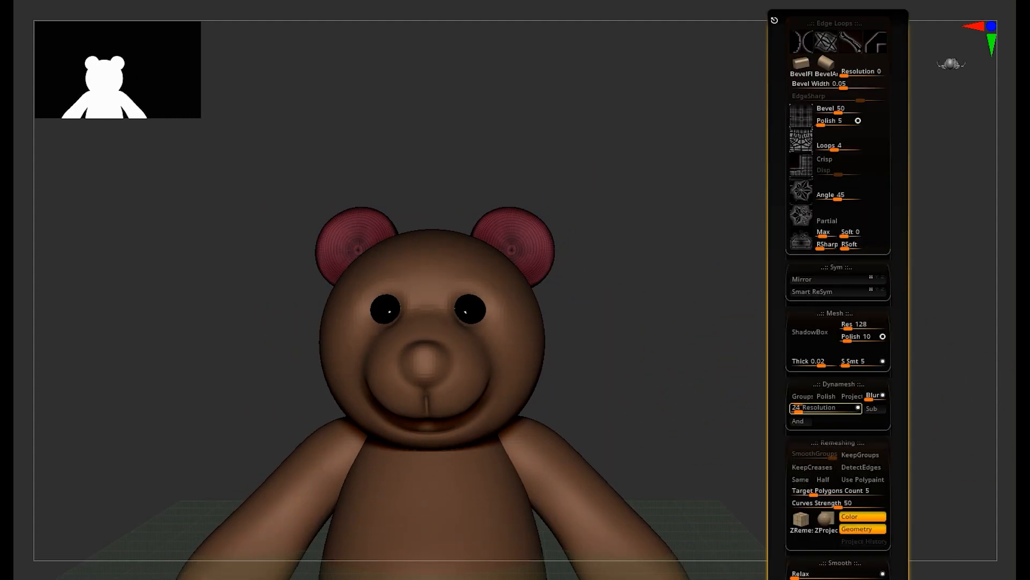
{"action": "left_click_drag", "start_coordinate": [1009, 488], "coordinate": [912, 462], "text": "ctrl"}
{"action": "key", "text": "ctrl+z"}
{"action": "key", "text": "space"}
{"action": "left_click", "coordinate": [794, 408]}
{"action": "left_click_drag", "start_coordinate": [1009, 518], "coordinate": [1006, 488], "text": "ctrl"}
{"action": "key", "text": "shift+f"}
Try to build up a round raised pad inside the ears, and undo the stroke.
{"action": "left_click_drag", "start_coordinate": [698, 333], "coordinate": [536, 338]}
{"action": "left_click_drag", "start_coordinate": [671, 322], "coordinate": [693, 365], "text": "alt"}
{"action": "mouse_move", "coordinate": [617, 375]}
{"action": "left_mouse_down"}
{"action": "mouse_move", "coordinate": [752, 380]}
{"action": "mouse_move", "coordinate": [912, 542]}
{"action": "left_mouse_up"}
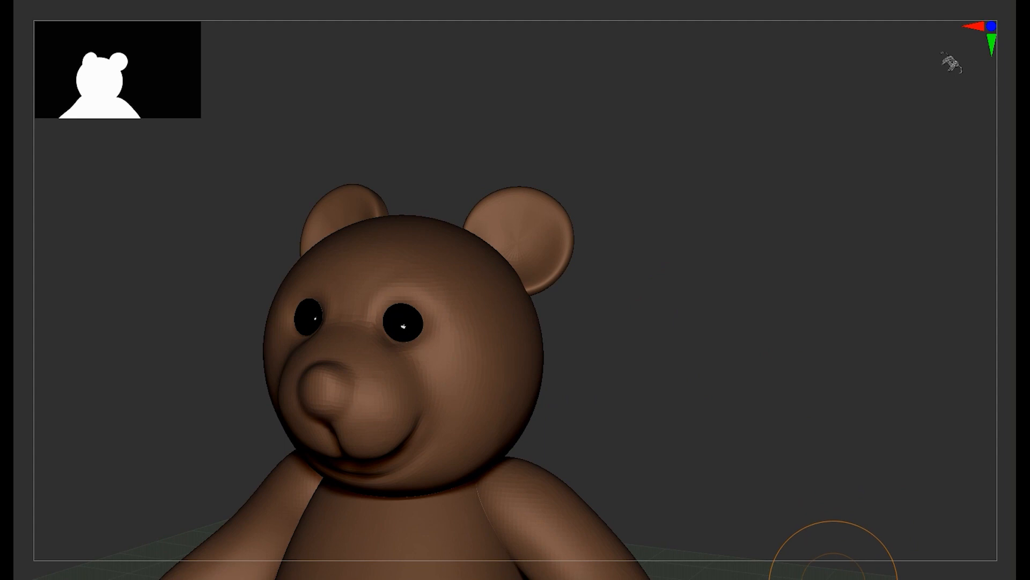
{"action": "left_click_drag", "start_coordinate": [823, 468], "coordinate": [829, 515], "text": "alt"}
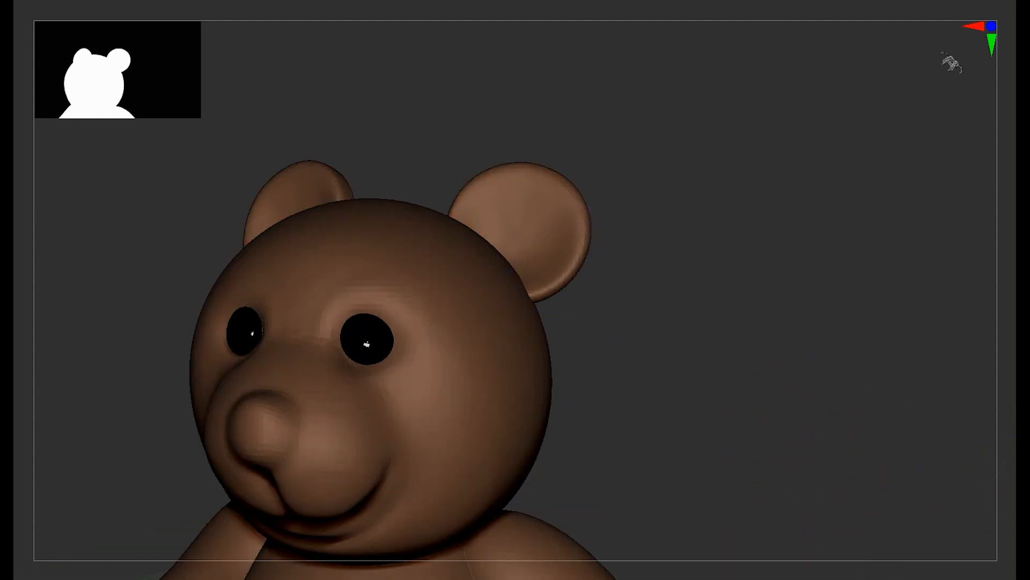
{"action": "left_click_drag", "start_coordinate": [752, 322], "coordinate": [756, 371], "text": "alt"}
{"action": "mouse_move", "coordinate": [697, 322]}
{"action": "left_mouse_down"}
{"action": "mouse_move", "coordinate": [778, 322]}
{"action": "mouse_move", "coordinate": [765, 333]}
{"action": "left_mouse_up"}
{"action": "mouse_move", "coordinate": [536, 301]}
{"action": "left_mouse_down"}
{"action": "mouse_move", "coordinate": [588, 322]}
{"action": "mouse_move", "coordinate": [582, 346]}
{"action": "left_mouse_up"}
{"action": "left_click_drag", "start_coordinate": [751, 300], "coordinate": [676, 333]}
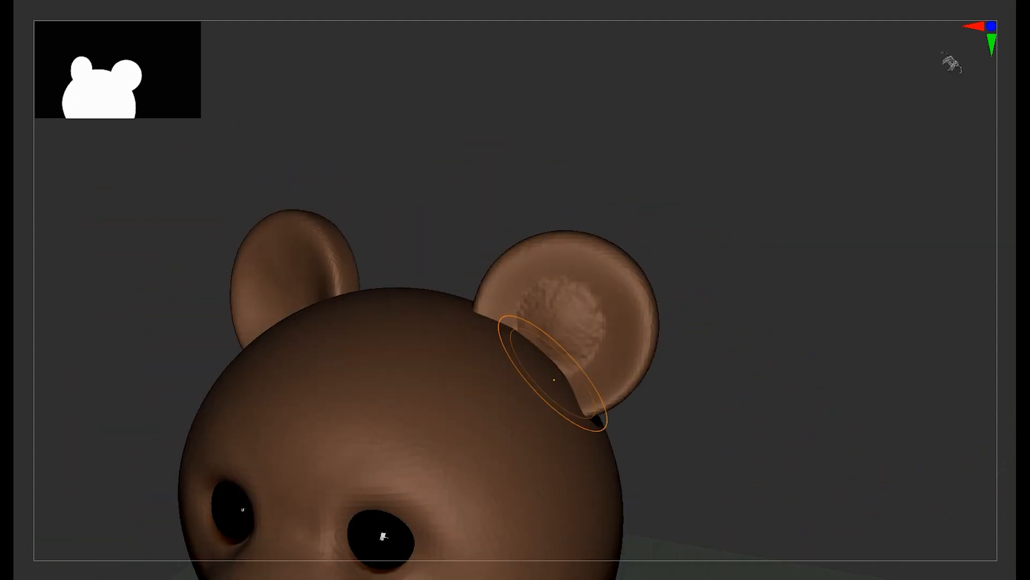
{"action": "key", "text": "ctrl+z"}
Try several strokes shaping a recessed area inside the ears, and undo them.
{"action": "mouse_move", "coordinate": [563, 334]}
{"action": "left_mouse_down"}
{"action": "mouse_move", "coordinate": [554, 329]}
{"action": "mouse_move", "coordinate": [539, 355]}
{"action": "left_mouse_up"}
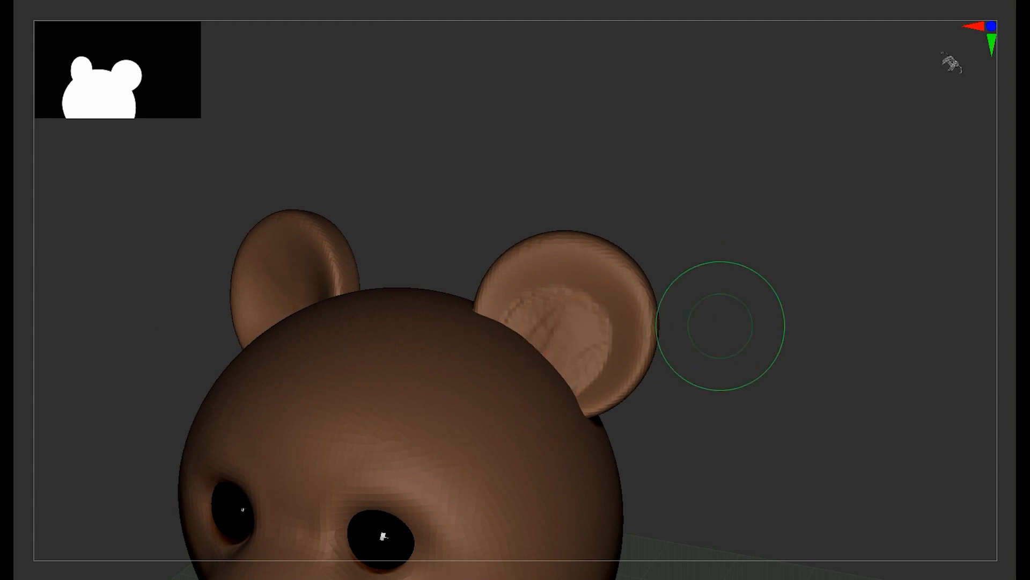
{"action": "left_click_drag", "start_coordinate": [721, 326], "coordinate": [751, 332]}
{"action": "left_click_drag", "start_coordinate": [590, 390], "coordinate": [622, 345]}
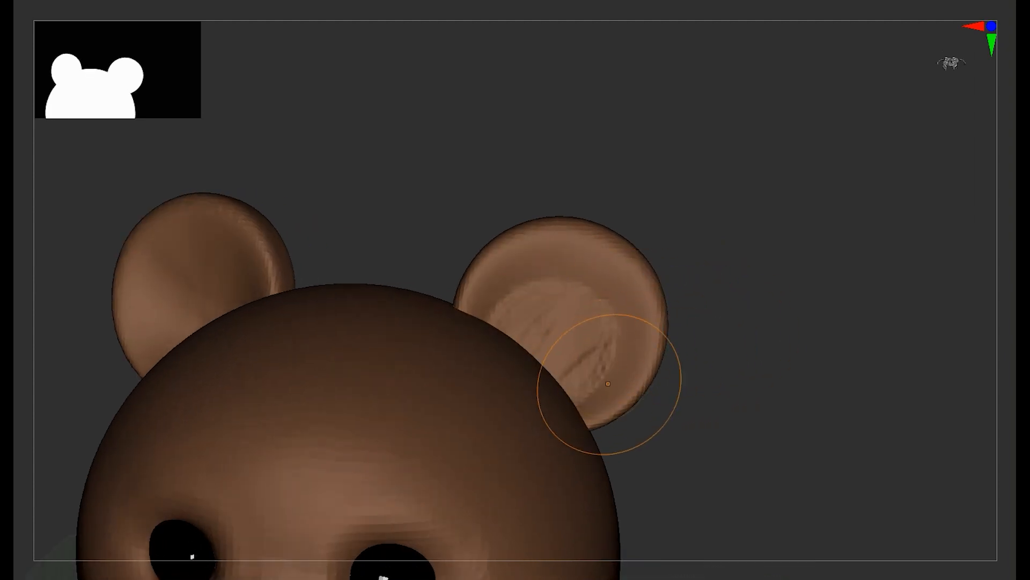
{"action": "left_click_drag", "start_coordinate": [580, 266], "coordinate": [525, 354]}
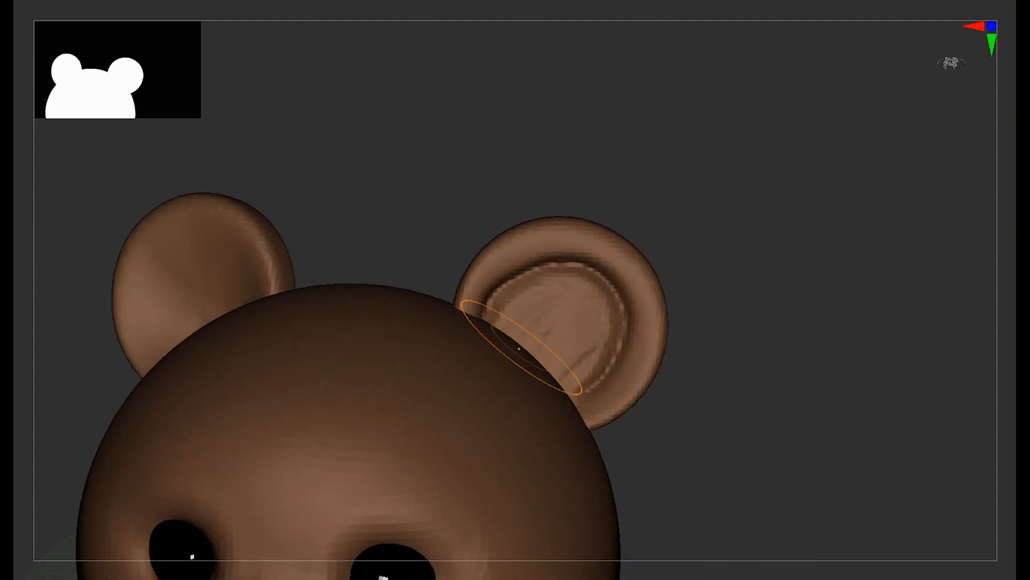
{"action": "key", "text": "ctrl+z"}
{"action": "key", "text": "shift+s"}
{"action": "left_click_drag", "start_coordinate": [752, 322], "coordinate": [765, 354], "text": "alt"}
{"action": "left_click_drag", "start_coordinate": [551, 347], "coordinate": [539, 372], "text": "shift"}
{"action": "key", "text": "ctrl+z"}
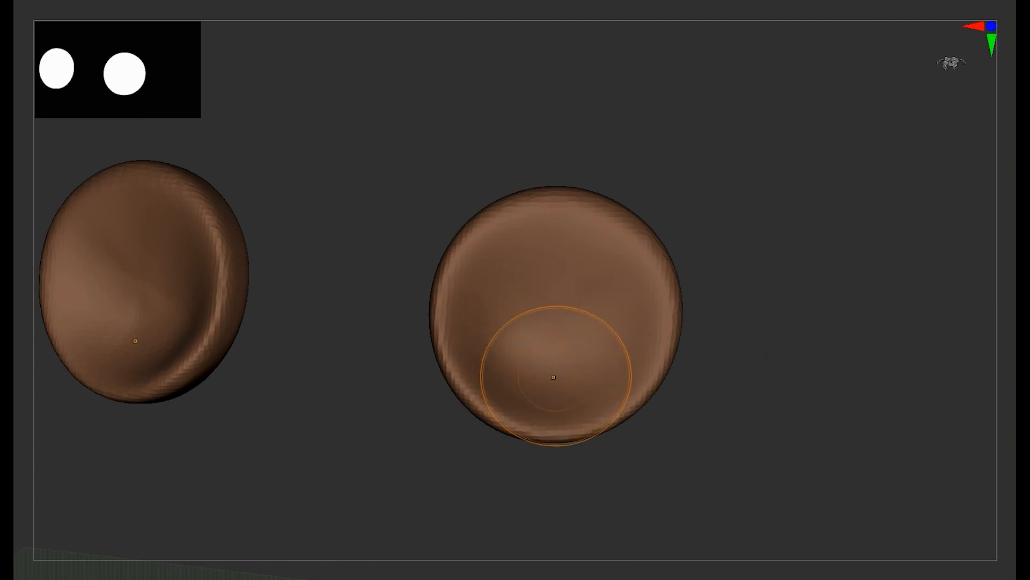
{"action": "key", "text": "ctrl+z"}
{"action": "mouse_move", "coordinate": [610, 376]}
{"action": "left_mouse_down"}
{"action": "mouse_move", "coordinate": [628, 309]}
{"action": "mouse_move", "coordinate": [613, 271]}
{"action": "left_mouse_up"}
{"action": "key", "text": "ctrl+z"}
Carve a circular groove inside both ears and smooth the raised centre and its edges.
{"action": "left_click_drag", "start_coordinate": [770, 333], "coordinate": [778, 365], "text": "alt"}
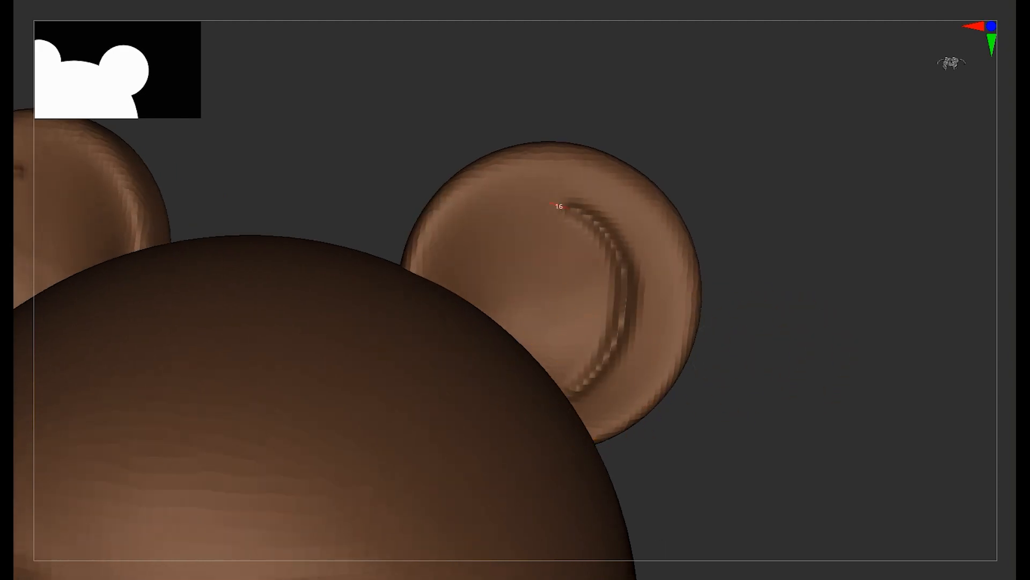
{"action": "left_click_drag", "start_coordinate": [572, 209], "coordinate": [478, 256]}
{"action": "left_click_drag", "start_coordinate": [793, 356], "coordinate": [540, 357], "text": "alt"}
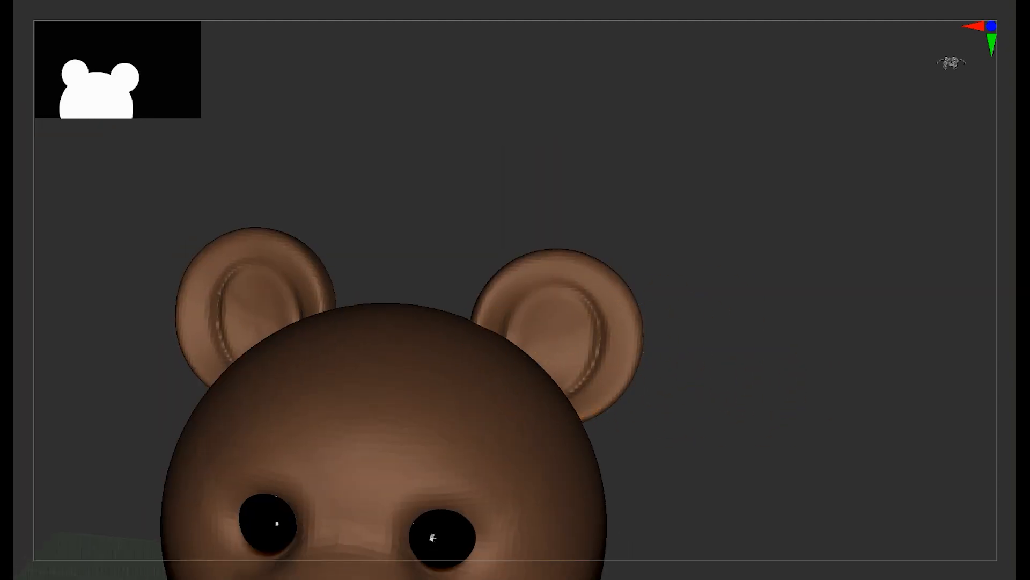
{"action": "mouse_move", "coordinate": [558, 304]}
{"action": "left_mouse_down"}
{"action": "mouse_move", "coordinate": [540, 343]}
{"action": "mouse_move", "coordinate": [581, 362]}
{"action": "mouse_move", "coordinate": [601, 354]}
{"action": "mouse_move", "coordinate": [560, 386]}
{"action": "left_mouse_up"}
{"action": "left_click_drag", "start_coordinate": [490, 333], "coordinate": [580, 313]}
{"action": "left_click_drag", "start_coordinate": [506, 317], "coordinate": [582, 293]}
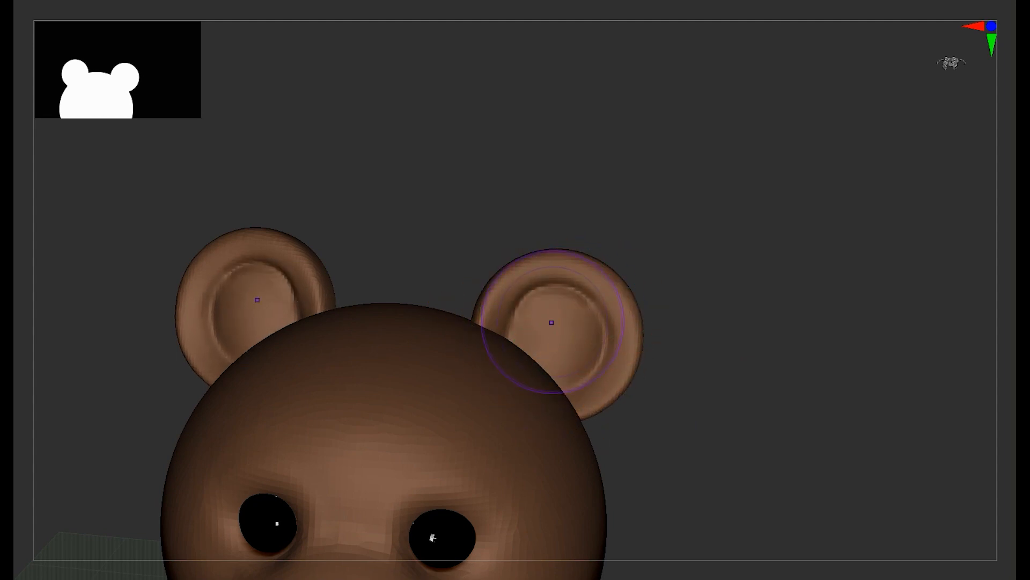
Reshape the outer rims of both ears and soften the transition into the inner ear.
{"action": "left_click_drag", "start_coordinate": [751, 365], "coordinate": [708, 364], "text": "alt"}
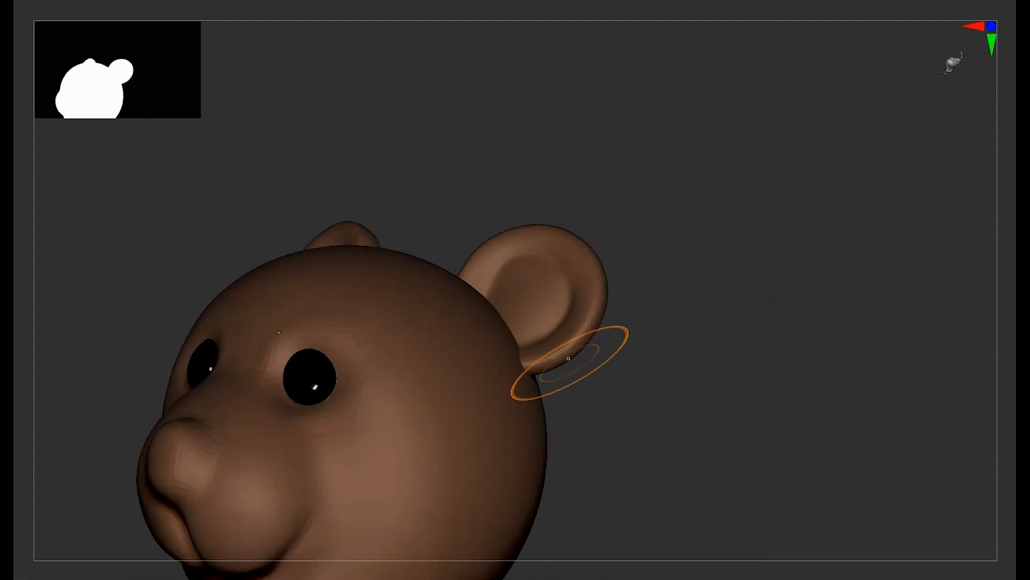
{"action": "left_click_drag", "start_coordinate": [623, 363], "coordinate": [572, 360]}
{"action": "left_click_drag", "start_coordinate": [638, 269], "coordinate": [676, 293]}
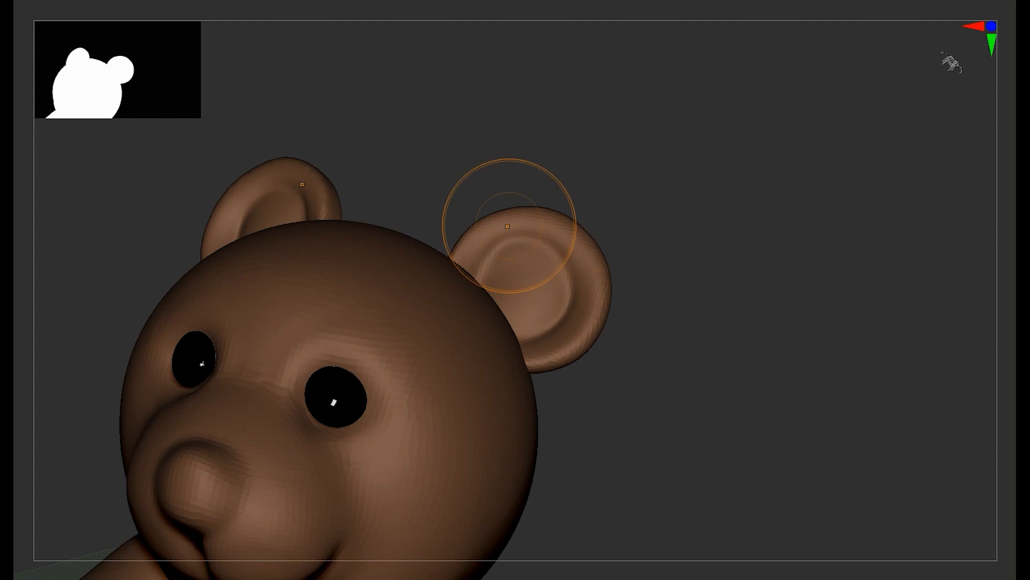
{"action": "mouse_move", "coordinate": [472, 257]}
{"action": "right_mouse_down", "text": "ctrl"}
{"action": "mouse_move", "coordinate": [472, 214]}
{"action": "mouse_move", "coordinate": [472, 290]}
{"action": "right_mouse_up", "text": "ctrl"}
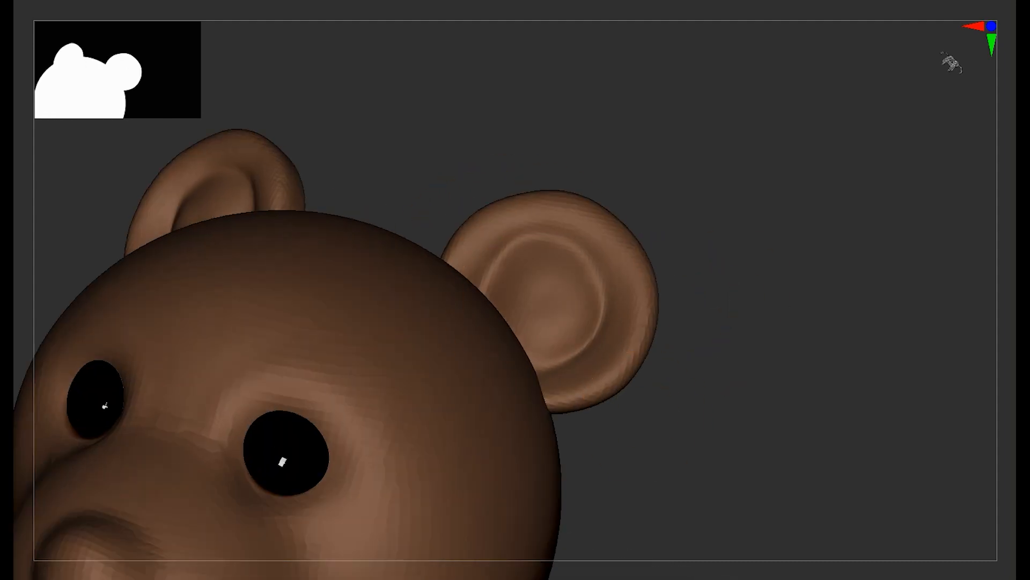
{"action": "right_click_drag", "start_coordinate": [700, 337], "coordinate": [690, 308], "text": "ctrl"}
{"action": "left_click_drag", "start_coordinate": [690, 309], "coordinate": [702, 303], "text": "shift"}
{"action": "mouse_move", "coordinate": [702, 304]}
{"action": "right_mouse_down", "text": "ctrl"}
{"action": "mouse_move", "coordinate": [685, 271]}
{"action": "mouse_move", "coordinate": [766, 290]}
{"action": "mouse_move", "coordinate": [790, 311]}
{"action": "mouse_move", "coordinate": [764, 335]}
{"action": "right_mouse_up", "text": "ctrl"}
{"action": "right_click_drag", "start_coordinate": [691, 409], "coordinate": [711, 428]}
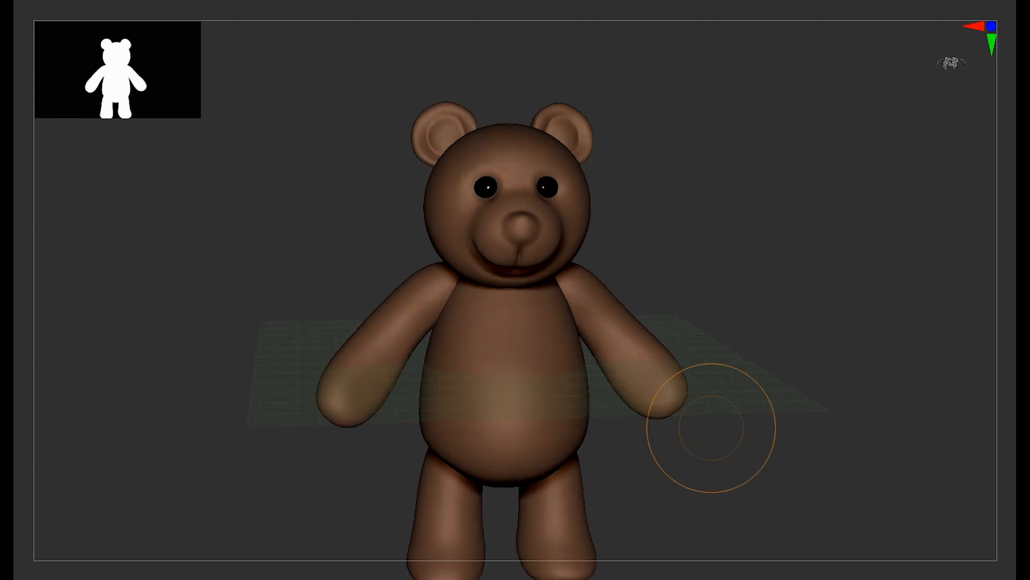
Paint the whole muzzle light grey, covering its sides, its underside and the area around the nose.
{"action": "right_click_drag", "start_coordinate": [668, 401], "coordinate": [725, 371], "text": "ctrl"}
{"action": "right_click_drag", "start_coordinate": [725, 370], "coordinate": [752, 354], "text": "shift"}
{"action": "mouse_move", "coordinate": [751, 355]}
{"action": "right_mouse_down", "text": "ctrl"}
{"action": "mouse_move", "coordinate": [726, 329]}
{"action": "mouse_move", "coordinate": [768, 351]}
{"action": "right_mouse_up", "text": "ctrl"}
{"action": "right_click_drag", "start_coordinate": [757, 265], "coordinate": [777, 361], "text": "alt"}
{"action": "right_click_drag", "start_coordinate": [666, 283], "coordinate": [711, 416], "text": "alt"}
{"action": "right_click_drag", "start_coordinate": [806, 429], "coordinate": [840, 443], "text": "alt"}
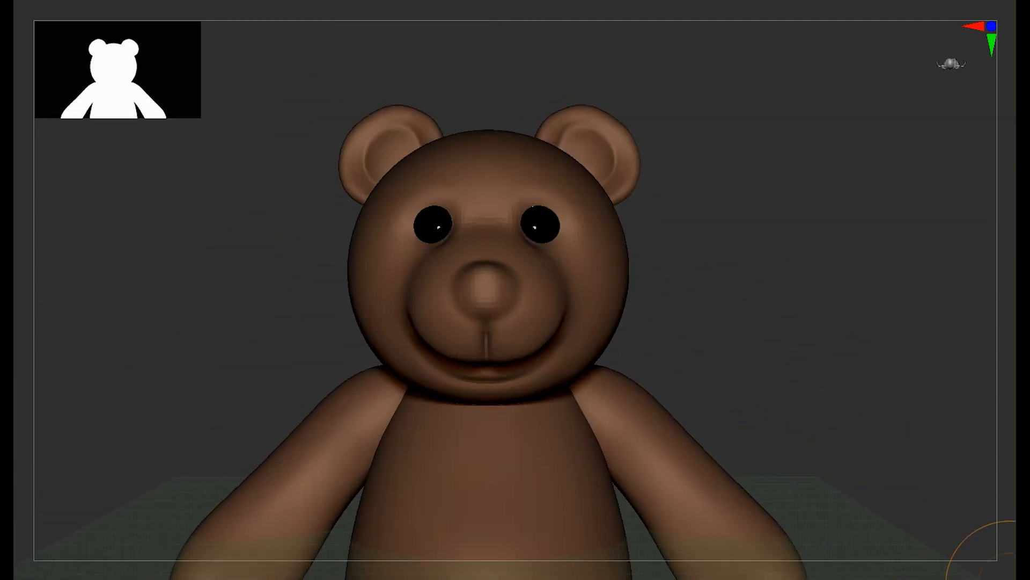
{"action": "key", "text": "b"}
{"action": "left_click", "coordinate": [872, 298]}
{"action": "left_click", "coordinate": [837, 317]}
{"action": "mouse_move", "coordinate": [559, 318]}
{"action": "left_mouse_down"}
{"action": "mouse_move", "coordinate": [505, 311]}
{"action": "mouse_move", "coordinate": [528, 280]}
{"action": "left_mouse_up"}
{"action": "right_click_drag", "start_coordinate": [743, 318], "coordinate": [606, 300]}
{"action": "key", "text": "ctrl+z"}
{"action": "key", "text": "ctrl+z"}
{"action": "mouse_move", "coordinate": [523, 307]}
{"action": "left_mouse_down"}
{"action": "mouse_move", "coordinate": [560, 279]}
{"action": "mouse_move", "coordinate": [564, 322]}
{"action": "left_mouse_up"}
{"action": "right_click_drag", "start_coordinate": [387, 322], "coordinate": [499, 322], "text": "shift"}
{"action": "right_click_drag", "start_coordinate": [731, 340], "coordinate": [626, 409]}
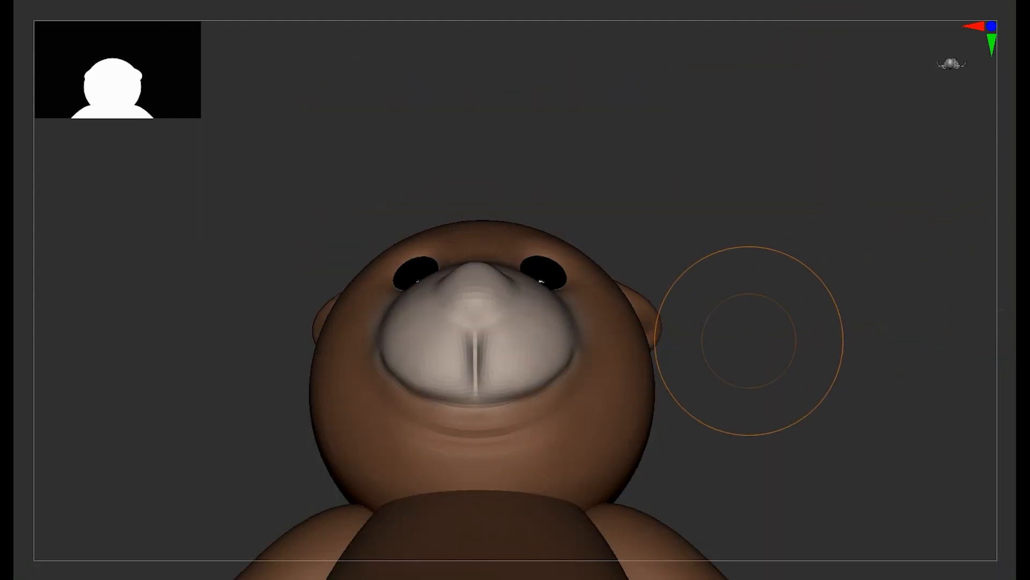
{"action": "right_click_drag", "start_coordinate": [747, 340], "coordinate": [625, 367], "text": "shift"}
{"action": "mouse_move", "coordinate": [598, 288]}
{"action": "left_mouse_down"}
{"action": "mouse_move", "coordinate": [587, 301]}
{"action": "mouse_move", "coordinate": [616, 276]}
{"action": "left_mouse_up"}
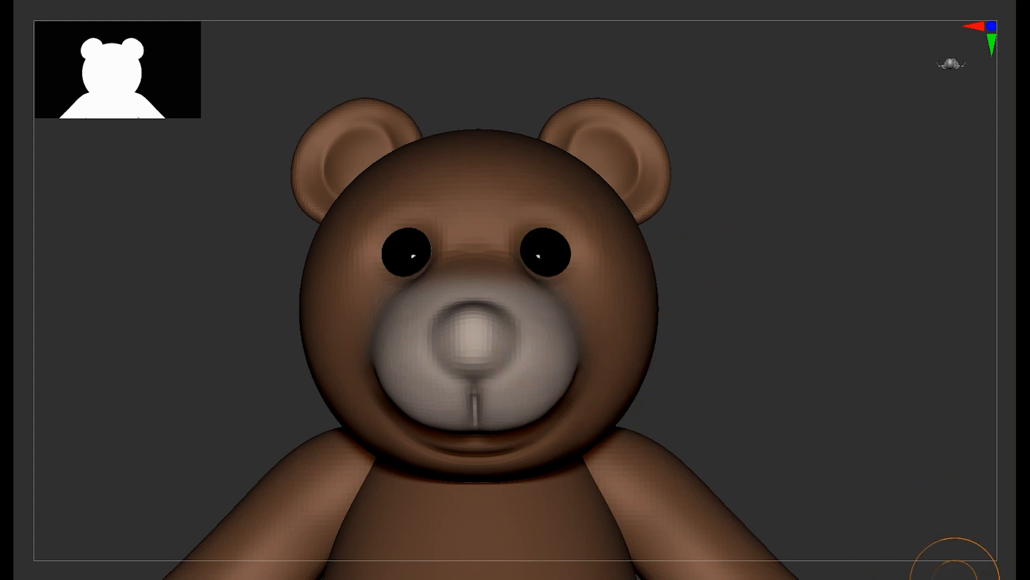
Paint the tip of the nose black, including its sides.
{"action": "mouse_move", "coordinate": [466, 335]}
{"action": "left_mouse_down"}
{"action": "mouse_move", "coordinate": [482, 346]}
{"action": "mouse_move", "coordinate": [474, 341]}
{"action": "left_mouse_up"}
{"action": "left_click_drag", "start_coordinate": [803, 316], "coordinate": [542, 322]}
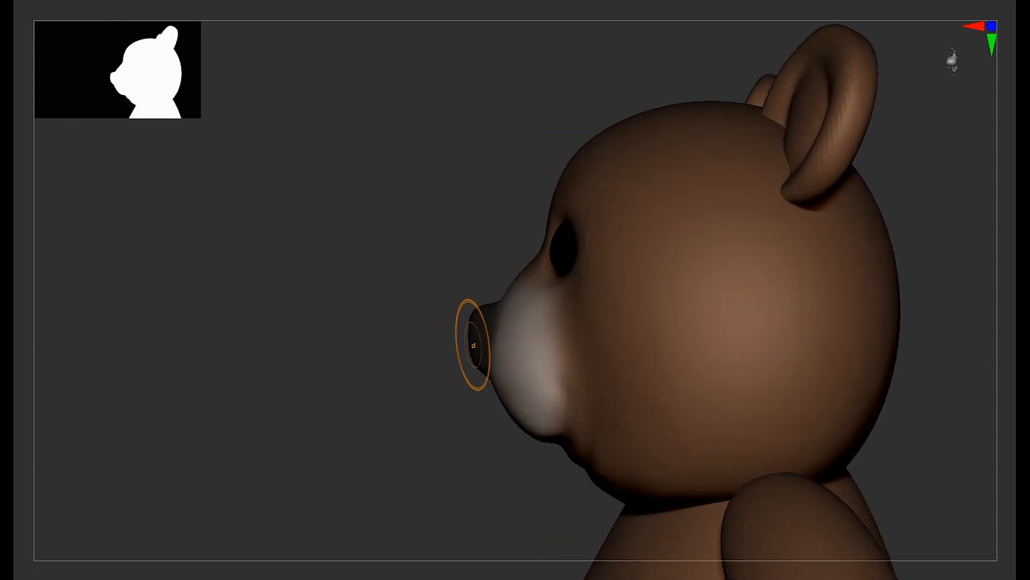
{"action": "left_click_drag", "start_coordinate": [461, 367], "coordinate": [499, 386], "text": "alt"}
{"action": "left_click_drag", "start_coordinate": [689, 356], "coordinate": [682, 429], "text": "alt"}
{"action": "mouse_move", "coordinate": [690, 429]}
{"action": "left_mouse_down"}
{"action": "mouse_move", "coordinate": [633, 370]}
{"action": "mouse_move", "coordinate": [690, 440]}
{"action": "left_mouse_up"}
Display the mesh wireframe and cycle through the bear's parts until the head is selected.
{"action": "key", "text": "shift+f"}
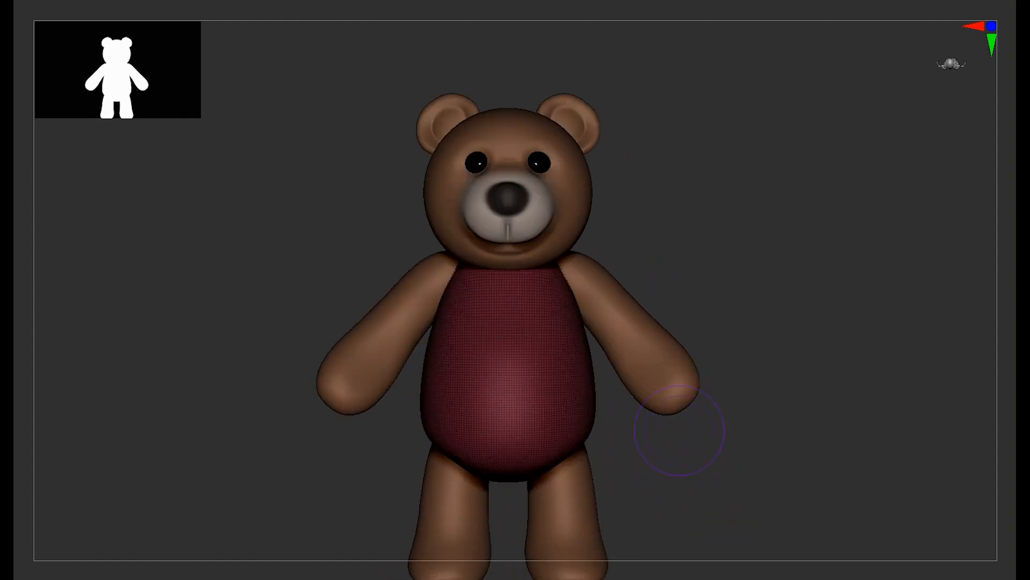
{"action": "key", "text": "Up"}
{"action": "key", "text": "shift+f"}
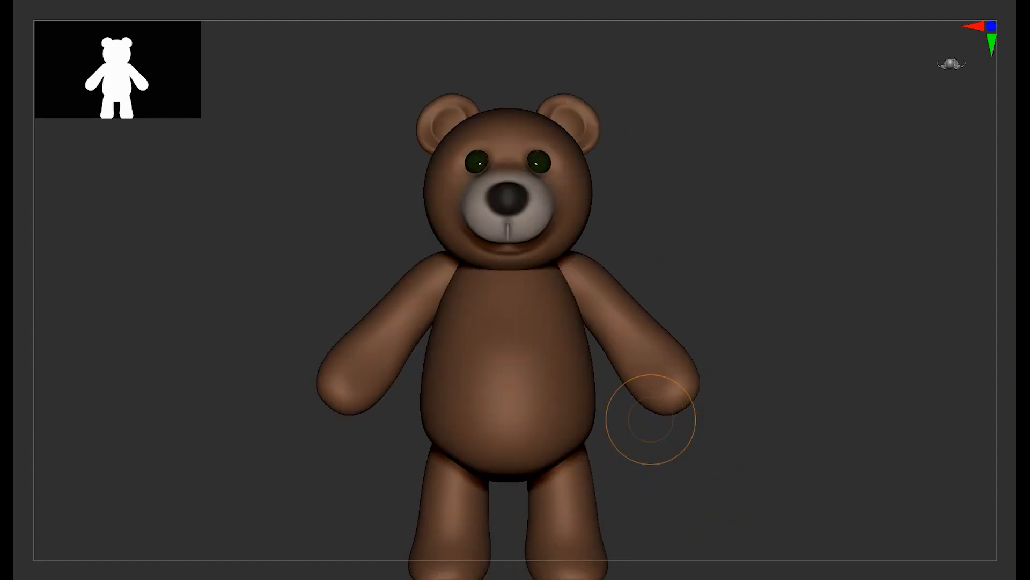
{"action": "key", "text": "F2"}
{"action": "key", "text": "Return"}
{"action": "key", "text": "Down"}
{"action": "key", "text": "Down"}
{"action": "key", "text": "Down"}
{"action": "key", "text": "Down"}
{"action": "key", "text": "Down"}
{"action": "key", "text": "Down"}
{"action": "key", "text": "Down"}
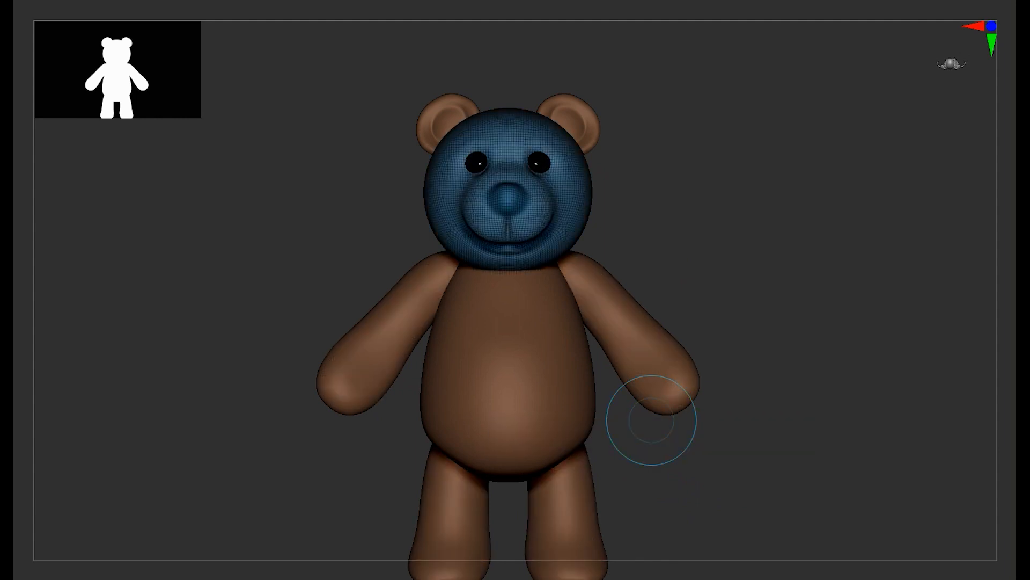
Organise the bear's parts in a folder and give the folder a name.
{"action": "key", "text": "ctrl+shift+n"}
{"action": "type", "text": "BCU"}
{"action": "key", "text": "Return"}
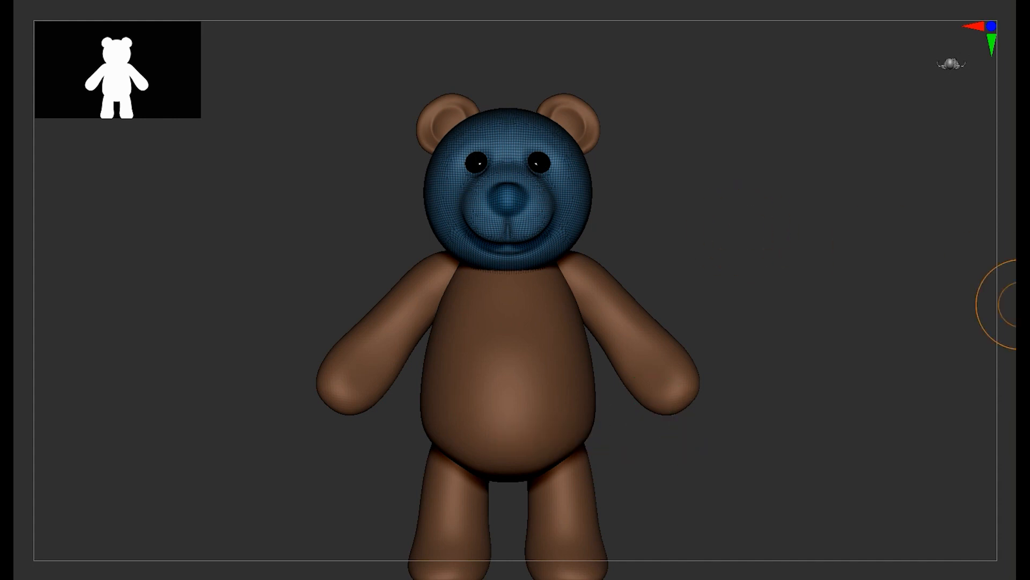
{"action": "left_click", "coordinate": [1021, 305]}
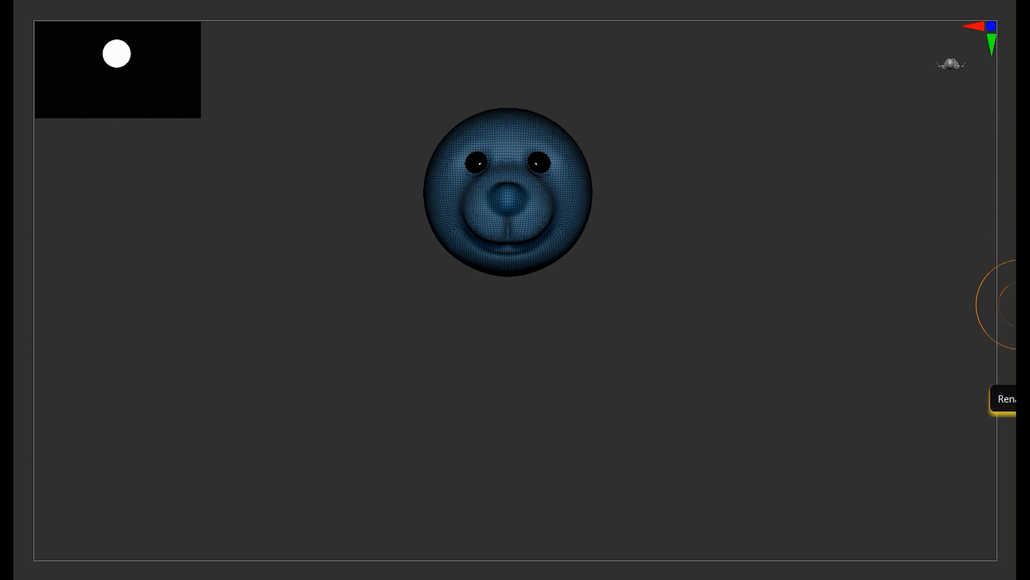
{"action": "left_click", "coordinate": [1021, 305]}
{"action": "left_click", "coordinate": [1003, 304]}
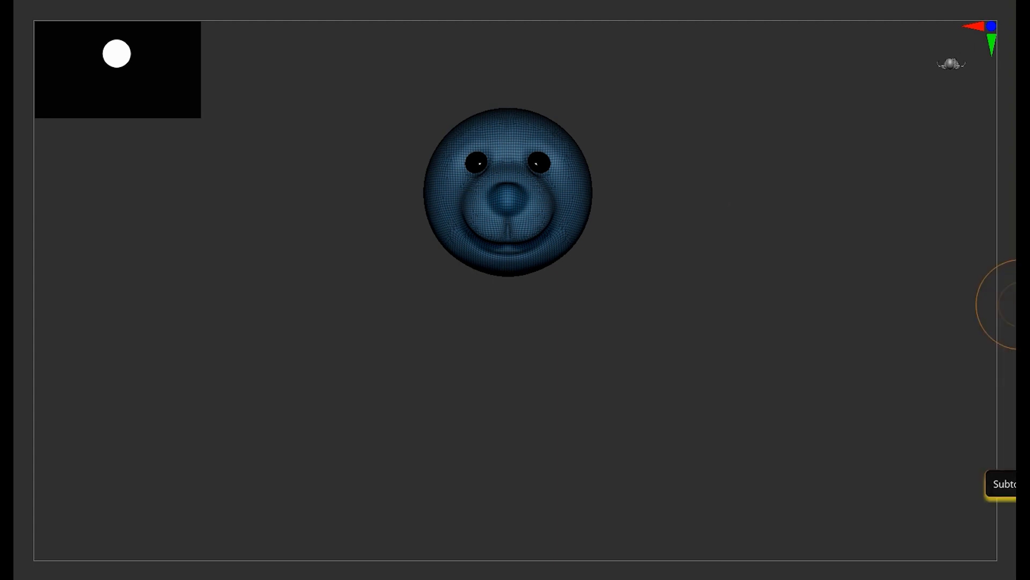
{"action": "left_click", "coordinate": [1021, 304]}
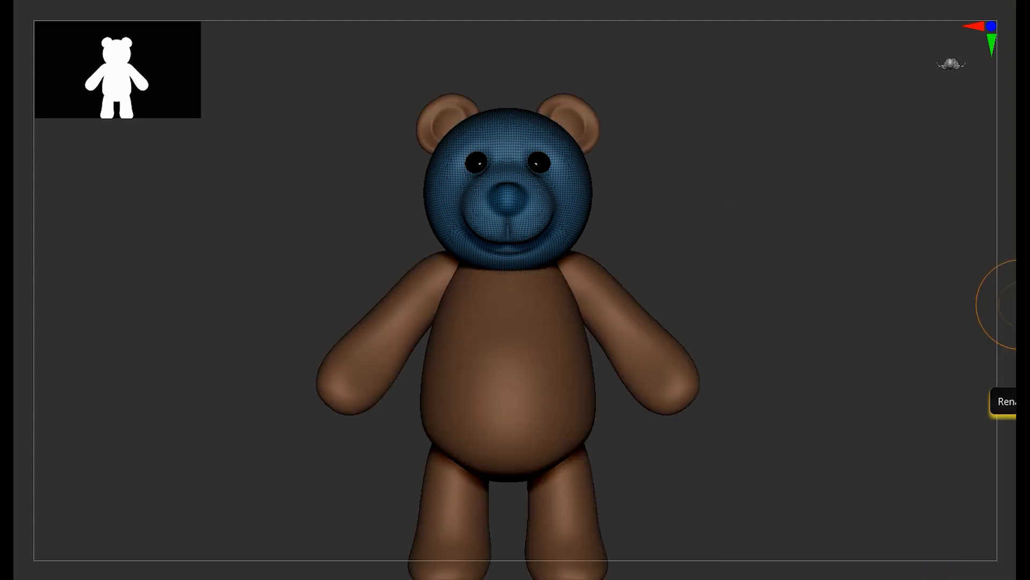
{"action": "left_click", "coordinate": [1023, 401]}
{"action": "key", "text": "Return"}
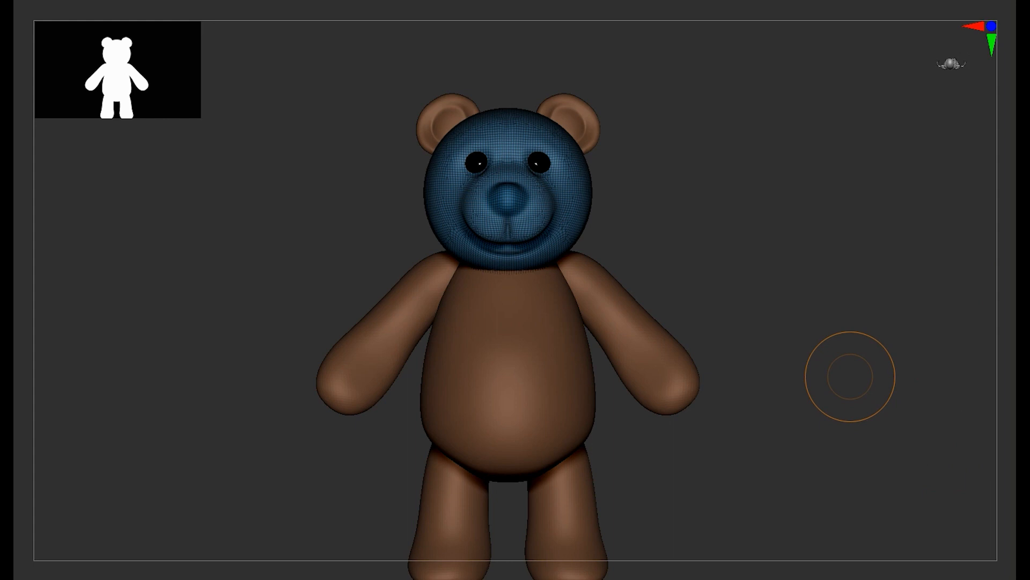
{"action": "left_click", "coordinate": [1022, 401]}
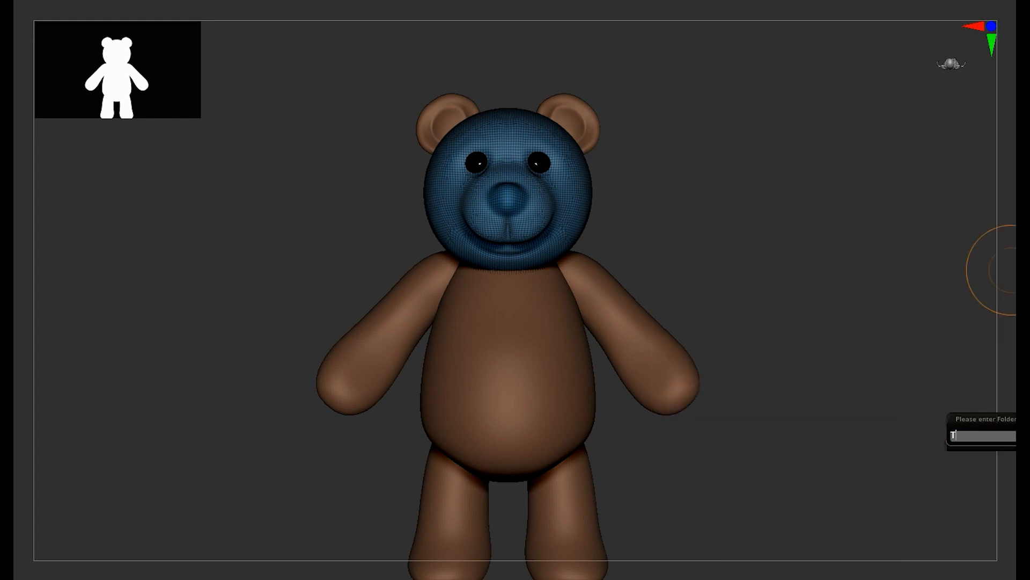
{"action": "key", "text": "Return"}
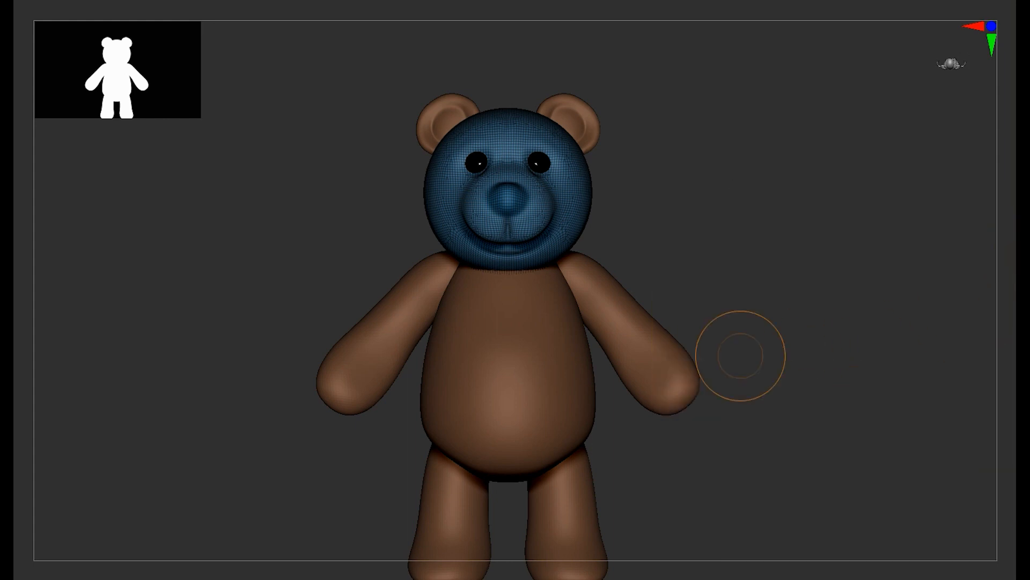
Merge the head, ears, torso and limbs into one mesh and fuse their joints with DynaMesh.
{"action": "key", "text": "shift+f"}
{"action": "key", "text": "shift+f"}
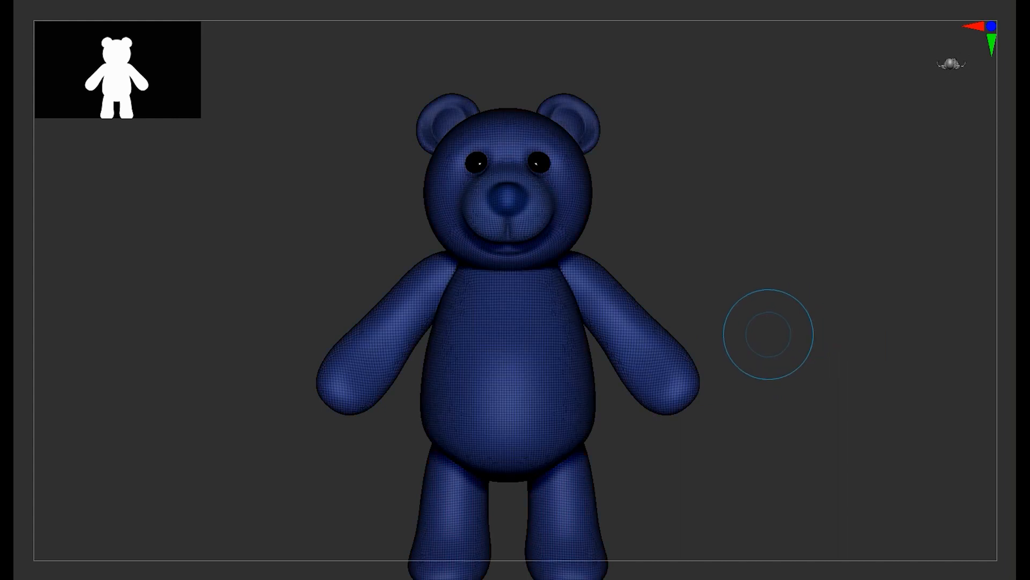
{"action": "key", "text": "shift+f"}
{"action": "left_click_drag", "start_coordinate": [798, 357], "coordinate": [702, 355], "text": "alt"}
{"action": "key", "text": "shift+f"}
{"action": "left_click_drag", "start_coordinate": [890, 320], "coordinate": [875, 364], "text": "ctrl"}
{"action": "key", "text": "shift+f"}
{"action": "key", "text": "space"}
{"action": "left_click_drag", "start_coordinate": [833, 410], "coordinate": [907, 424]}
{"action": "left_click_drag", "start_coordinate": [891, 391], "coordinate": [607, 385]}
{"action": "mouse_move", "coordinate": [473, 262]}
{"action": "left_mouse_down"}
{"action": "mouse_move", "coordinate": [399, 261]}
{"action": "mouse_move", "coordinate": [413, 260]}
{"action": "left_mouse_up"}
{"action": "left_click_drag", "start_coordinate": [413, 259], "coordinate": [533, 221], "text": "alt"}
{"action": "left_click_drag", "start_coordinate": [616, 168], "coordinate": [621, 151]}
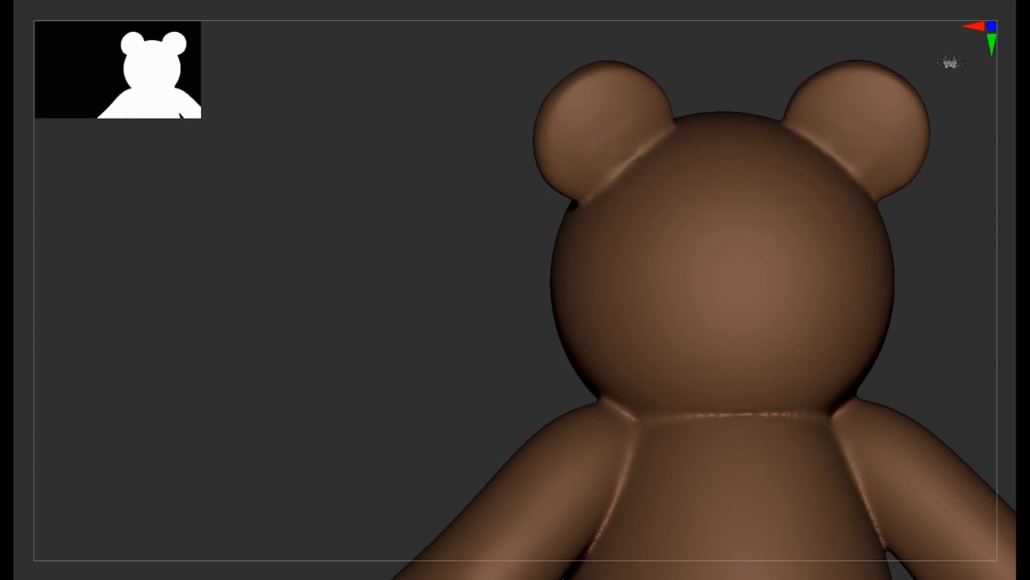
Smooth the neck seam across the bear's back.
{"action": "left_click_drag", "start_coordinate": [690, 414], "coordinate": [797, 414], "text": "shift"}
{"action": "left_click_drag", "start_coordinate": [413, 259], "coordinate": [215, 129], "text": "alt"}
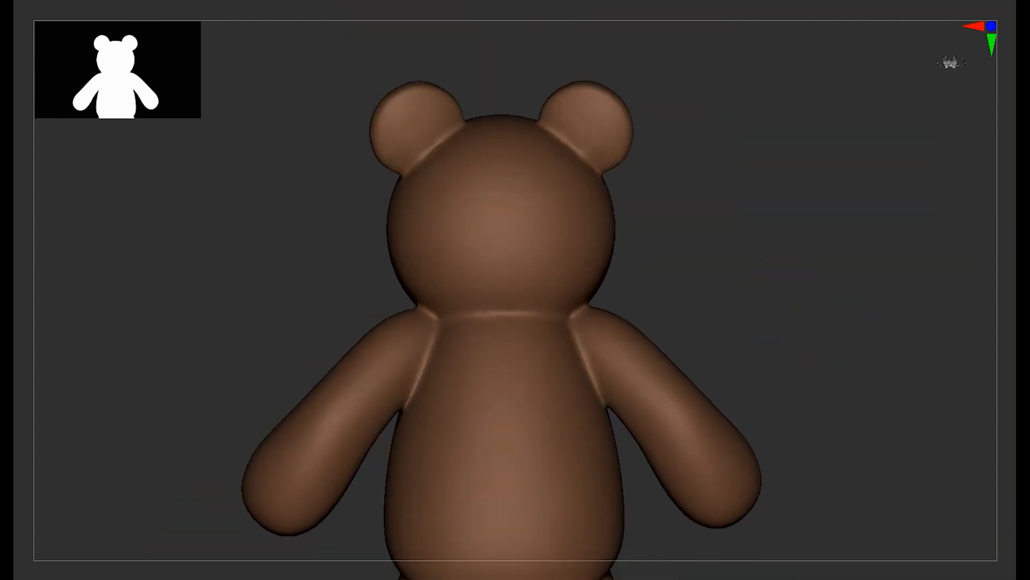
{"action": "left_click_drag", "start_coordinate": [254, 392], "coordinate": [424, 365]}
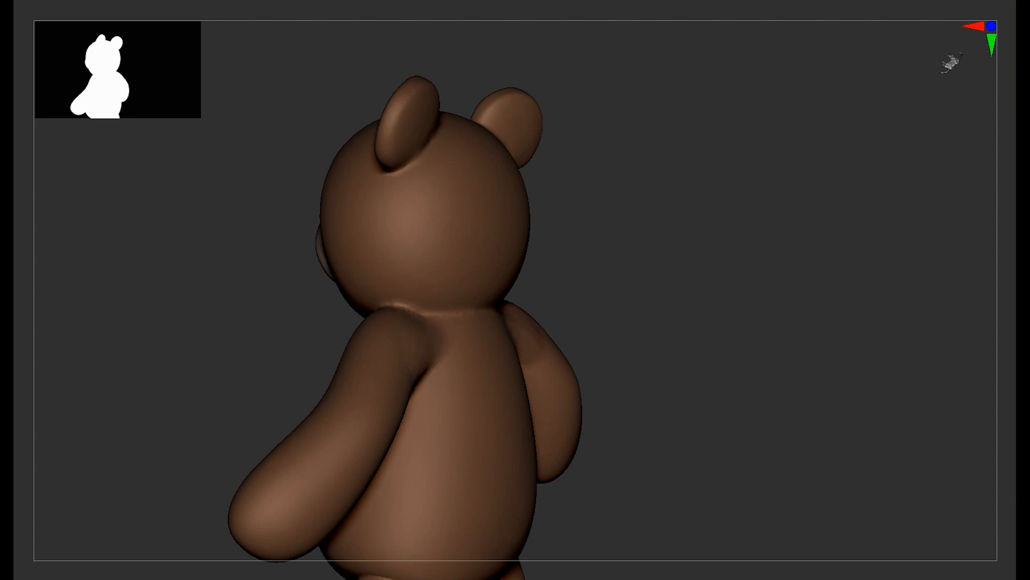
{"action": "left_click_drag", "start_coordinate": [215, 301], "coordinate": [483, 289]}
{"action": "left_click_drag", "start_coordinate": [483, 289], "coordinate": [526, 268], "text": "alt"}
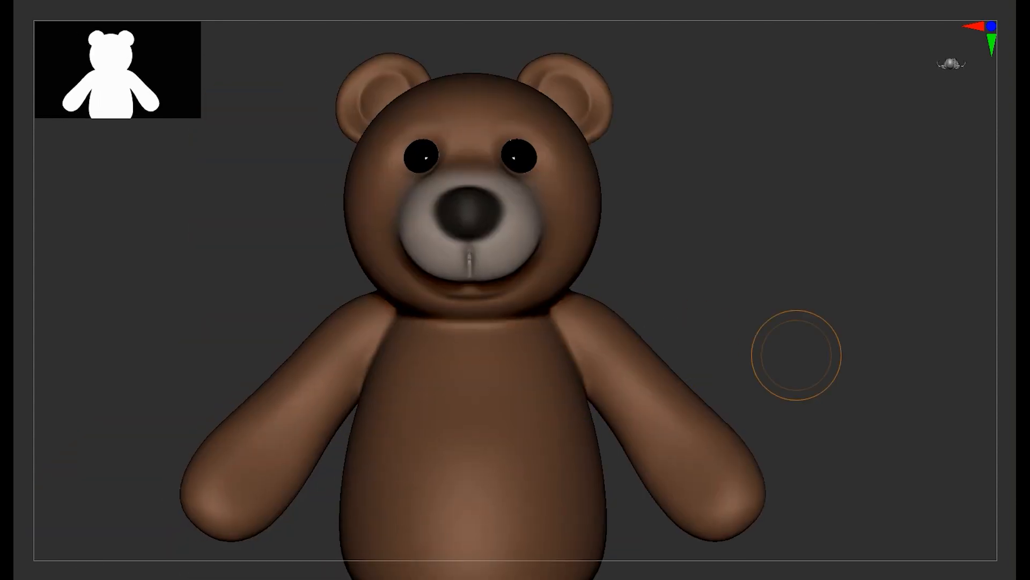
Refine the outline of the chest and belly in side view.
{"action": "left_click_drag", "start_coordinate": [796, 355], "coordinate": [724, 246], "text": "alt"}
{"action": "left_click_drag", "start_coordinate": [770, 370], "coordinate": [669, 444], "text": "alt"}
{"action": "left_click_drag", "start_coordinate": [806, 351], "coordinate": [697, 329], "text": "shift"}
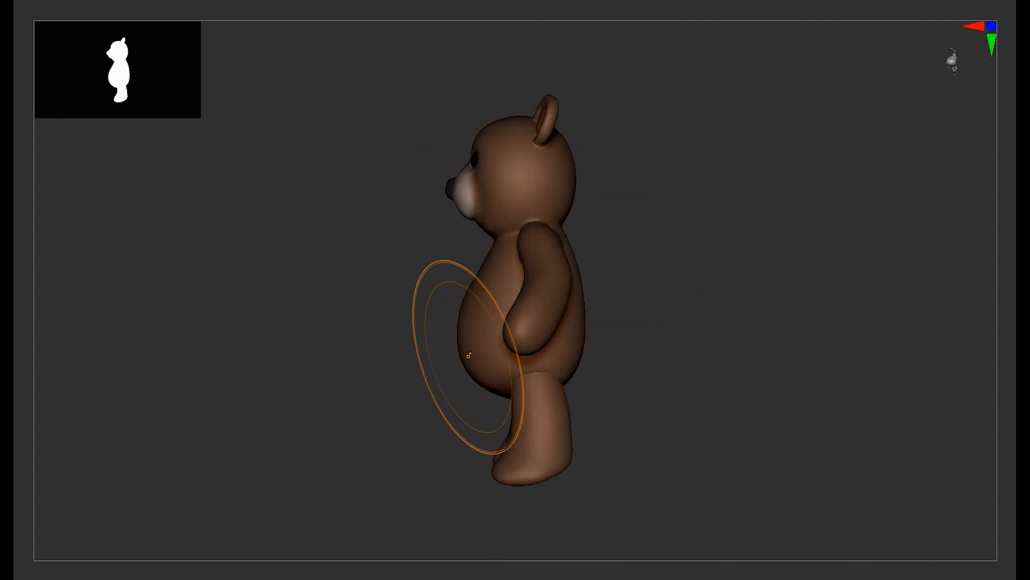
{"action": "left_click_drag", "start_coordinate": [440, 350], "coordinate": [445, 410], "text": "alt"}
{"action": "left_click_drag", "start_coordinate": [483, 253], "coordinate": [494, 252]}
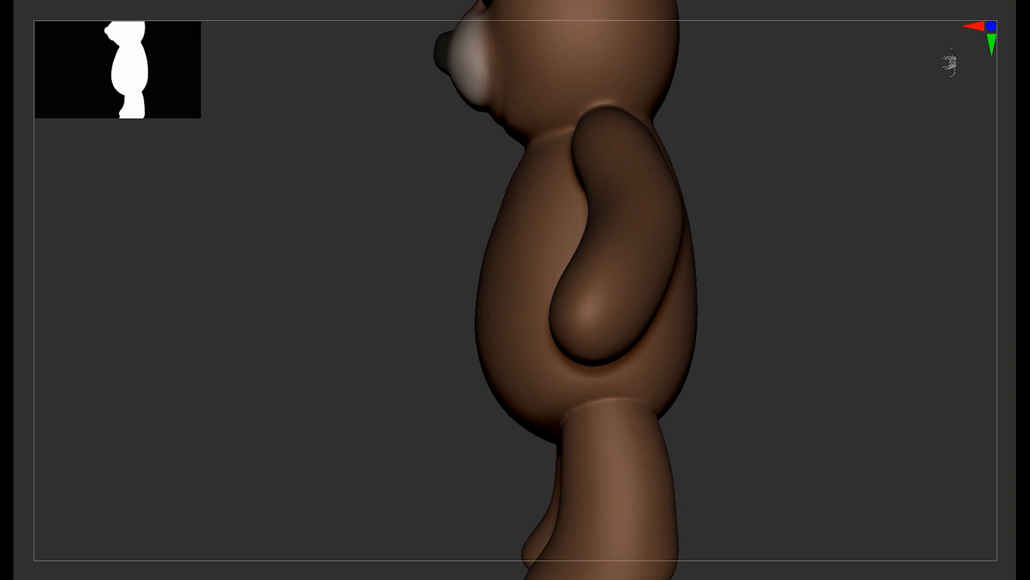
{"action": "left_click_drag", "start_coordinate": [457, 492], "coordinate": [571, 449], "text": "shift"}
{"action": "left_click_drag", "start_coordinate": [639, 487], "coordinate": [598, 400], "text": "alt"}
{"action": "key", "text": "shift+f"}
{"action": "key", "text": "w"}
{"action": "left_click_drag", "start_coordinate": [635, 311], "coordinate": [484, 437], "text": "ctrl"}
{"action": "left_click_drag", "start_coordinate": [539, 340], "coordinate": [681, 308], "text": "ctrl"}
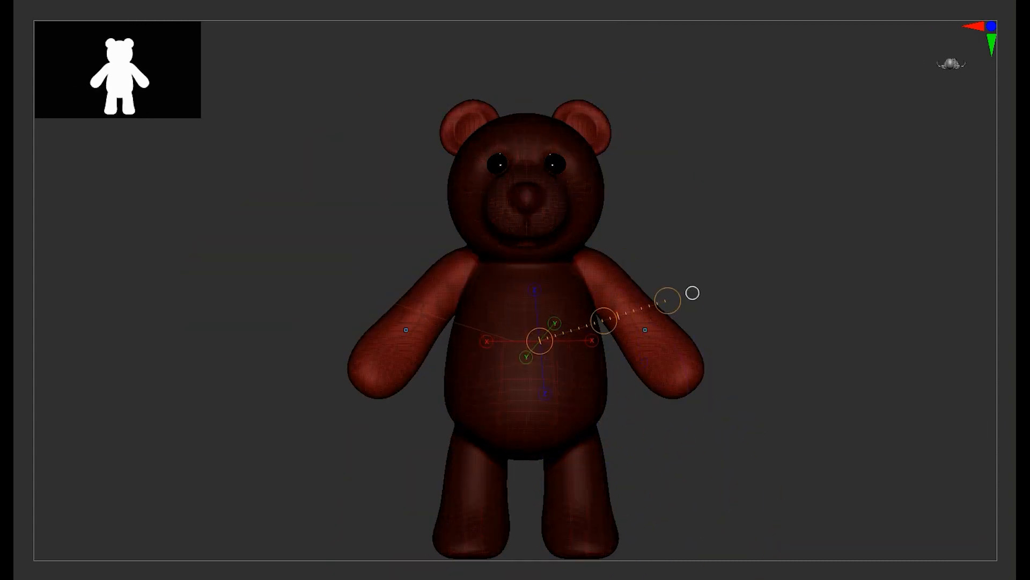
{"action": "left_click", "coordinate": [692, 293], "text": "ctrl"}
{"action": "key", "text": "q"}
{"action": "key", "text": "shift+f"}
Smooth the joints between neck, shoulders and upper back on the rear of the bear.
{"action": "left_click_drag", "start_coordinate": [603, 383], "coordinate": [605, 394]}
{"action": "mouse_move", "coordinate": [667, 428]}
{"action": "left_mouse_down", "text": "shift"}
{"action": "mouse_move", "coordinate": [570, 418]}
{"action": "mouse_move", "coordinate": [565, 394]}
{"action": "left_mouse_up", "text": "shift"}
{"action": "left_click_drag", "start_coordinate": [569, 341], "coordinate": [572, 343]}
{"action": "left_click_drag", "start_coordinate": [552, 400], "coordinate": [743, 475], "text": "shift"}
{"action": "mouse_move", "coordinate": [743, 475]}
{"action": "left_mouse_down"}
{"action": "mouse_move", "coordinate": [690, 407]}
{"action": "mouse_move", "coordinate": [564, 483]}
{"action": "mouse_move", "coordinate": [670, 483]}
{"action": "left_mouse_up"}
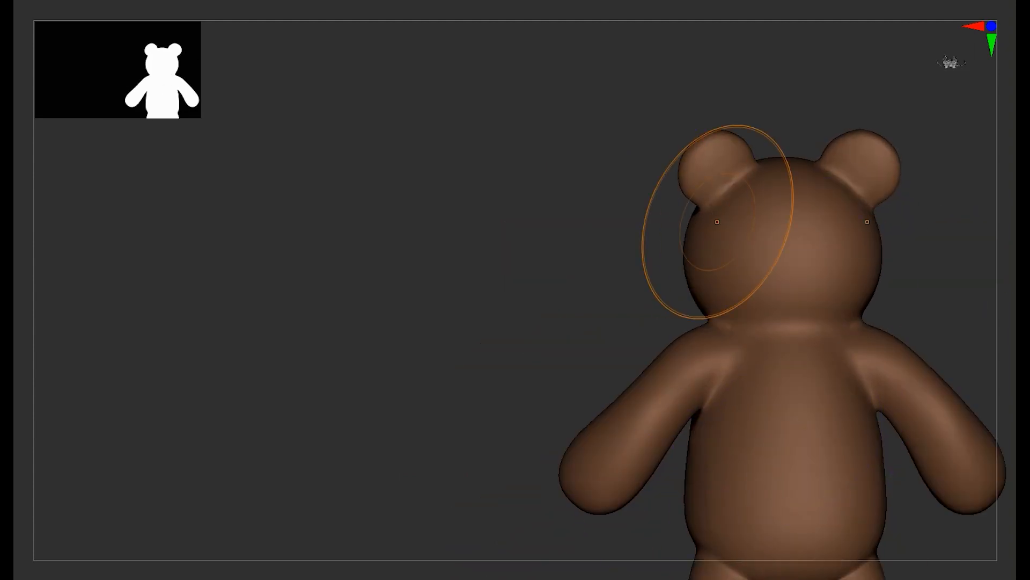
{"action": "left_click_drag", "start_coordinate": [569, 252], "coordinate": [580, 290], "text": "alt"}
Resize the brush and reshape the outer contour of both ears from behind.
{"action": "key", "text": "s"}
{"action": "left_click_drag", "start_coordinate": [703, 188], "coordinate": [685, 188]}
{"action": "left_click_drag", "start_coordinate": [661, 132], "coordinate": [651, 121]}
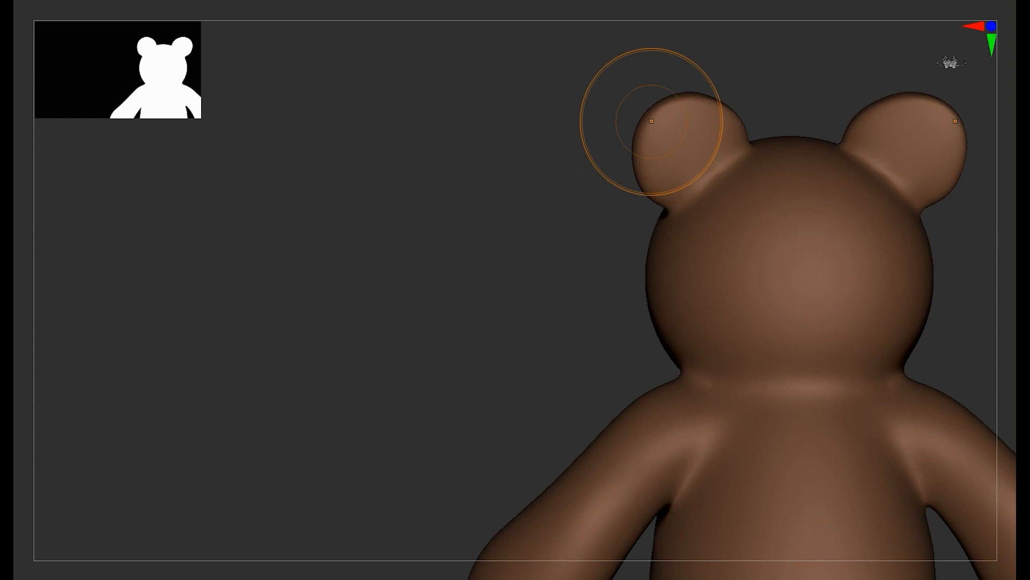
{"action": "left_click_drag", "start_coordinate": [585, 171], "coordinate": [590, 199], "text": "alt"}
{"action": "left_click_drag", "start_coordinate": [662, 156], "coordinate": [656, 151]}
{"action": "left_click_drag", "start_coordinate": [558, 214], "coordinate": [654, 199]}
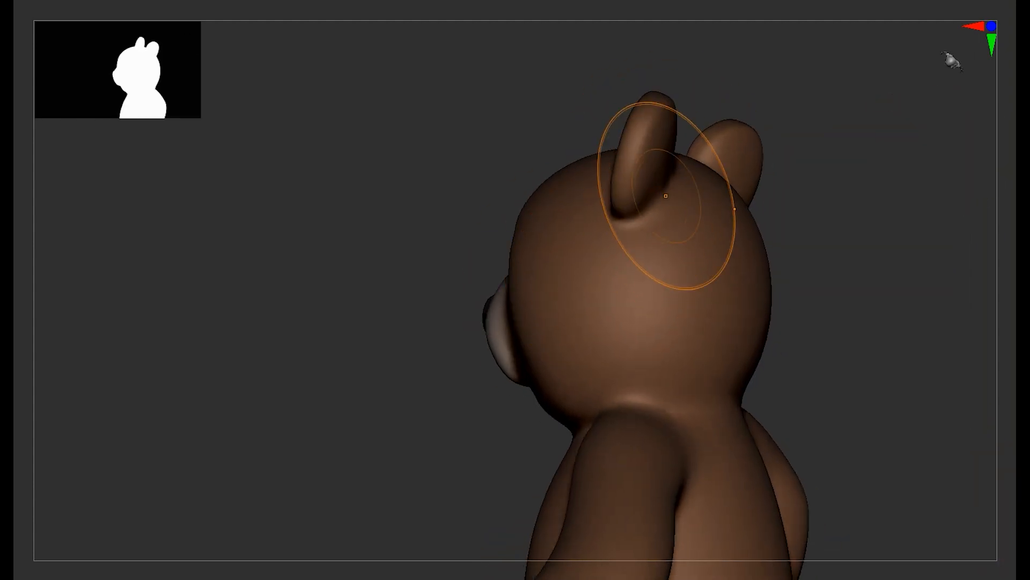
{"action": "left_click_drag", "start_coordinate": [837, 177], "coordinate": [757, 177], "text": "shift"}
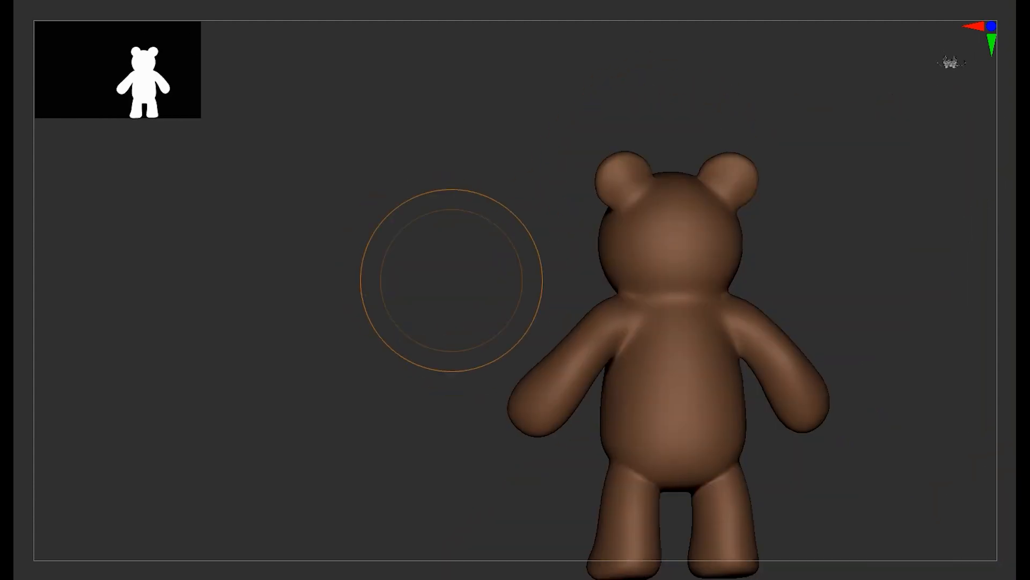
Deepen the inner hollow of both ears along the rim with a smaller brush.
{"action": "mouse_move", "coordinate": [451, 280]}
{"action": "left_mouse_down"}
{"action": "mouse_move", "coordinate": [685, 230]}
{"action": "mouse_move", "coordinate": [657, 263]}
{"action": "left_mouse_up"}
{"action": "key", "text": "s"}
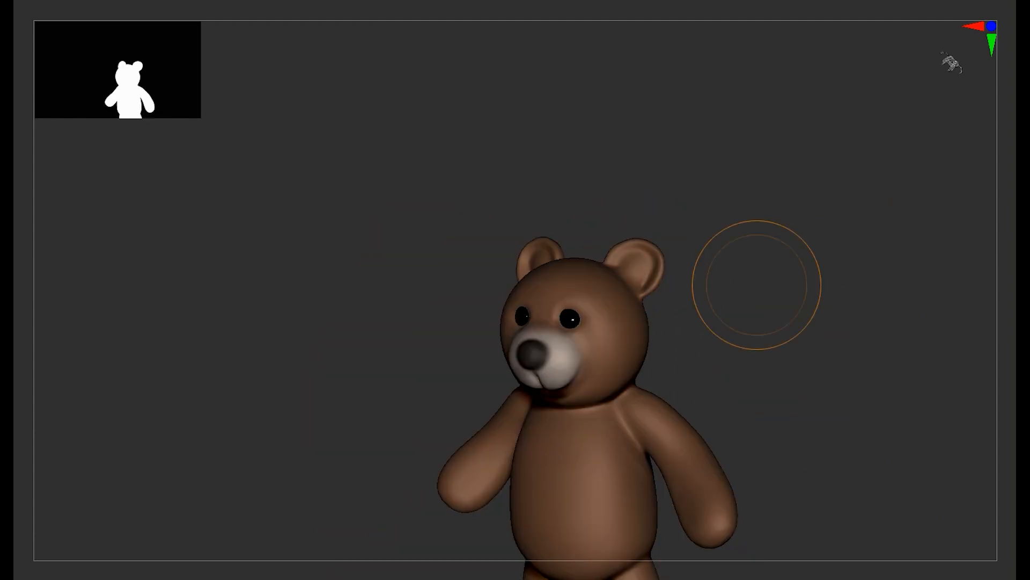
{"action": "left_click_drag", "start_coordinate": [639, 315], "coordinate": [662, 294]}
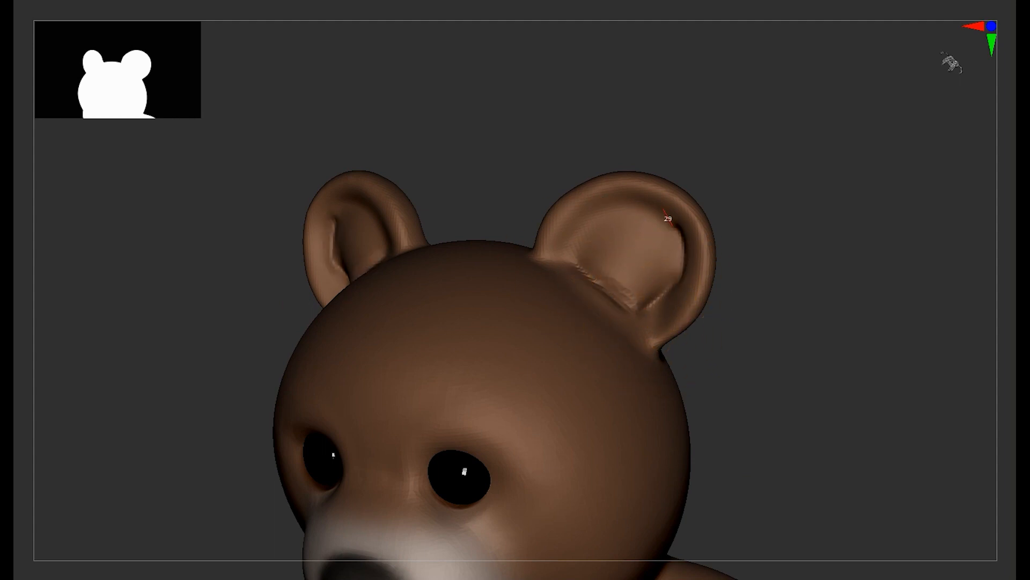
{"action": "left_click_drag", "start_coordinate": [743, 219], "coordinate": [791, 217]}
{"action": "mouse_move", "coordinate": [673, 187]}
{"action": "left_mouse_down"}
{"action": "mouse_move", "coordinate": [517, 249]}
{"action": "mouse_move", "coordinate": [650, 169]}
{"action": "mouse_move", "coordinate": [638, 301]}
{"action": "left_mouse_up"}
{"action": "left_click_drag", "start_coordinate": [805, 242], "coordinate": [741, 244]}
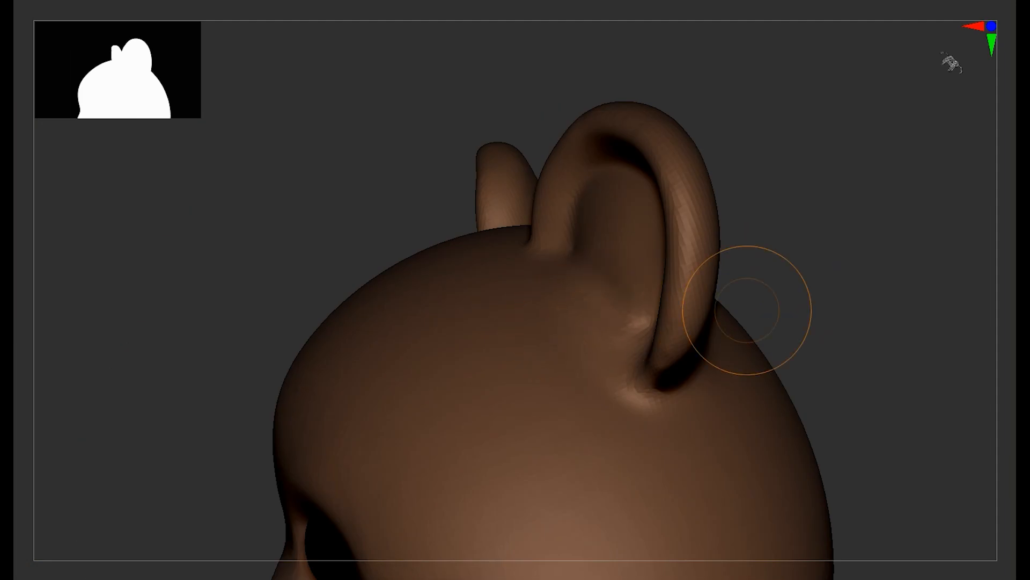
{"action": "left_click_drag", "start_coordinate": [748, 311], "coordinate": [795, 311], "text": "shift"}
{"action": "mouse_move", "coordinate": [714, 314]}
{"action": "left_mouse_down", "text": "alt"}
{"action": "mouse_move", "coordinate": [714, 365]}
{"action": "mouse_move", "coordinate": [714, 289]}
{"action": "left_mouse_up", "text": "alt"}
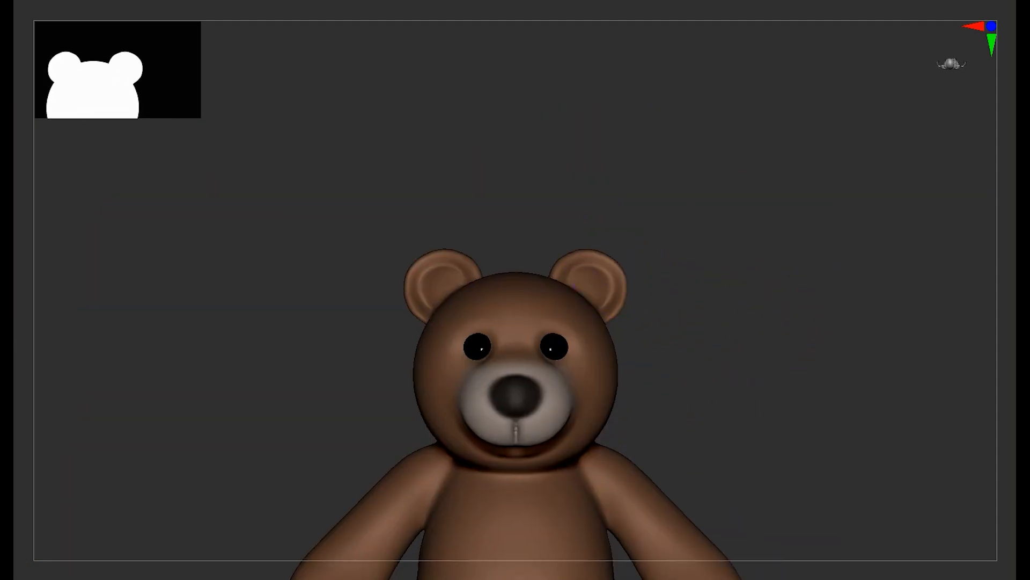
Adjust the muzzle's profile in side view.
{"action": "left_click_drag", "start_coordinate": [693, 199], "coordinate": [692, 263], "text": "alt"}
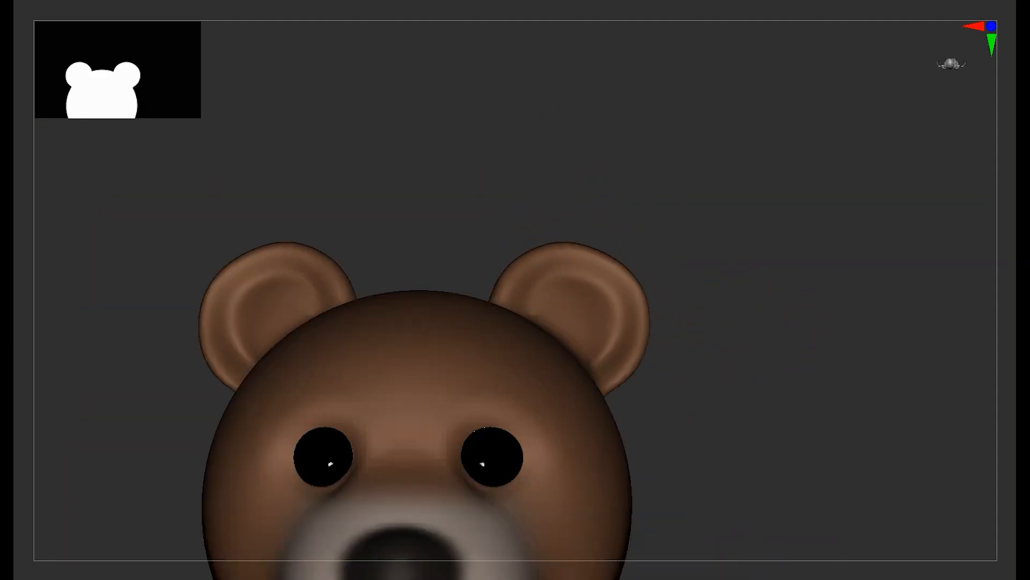
{"action": "left_click_drag", "start_coordinate": [720, 302], "coordinate": [607, 269], "text": "alt"}
{"action": "left_click_drag", "start_coordinate": [678, 358], "coordinate": [660, 319], "text": "alt"}
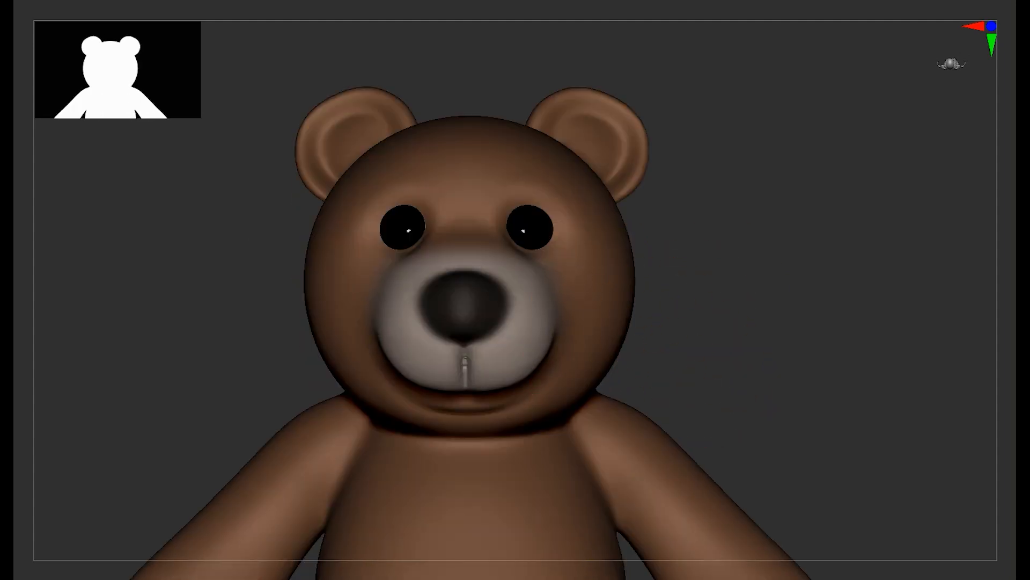
{"action": "left_click_drag", "start_coordinate": [714, 376], "coordinate": [518, 371]}
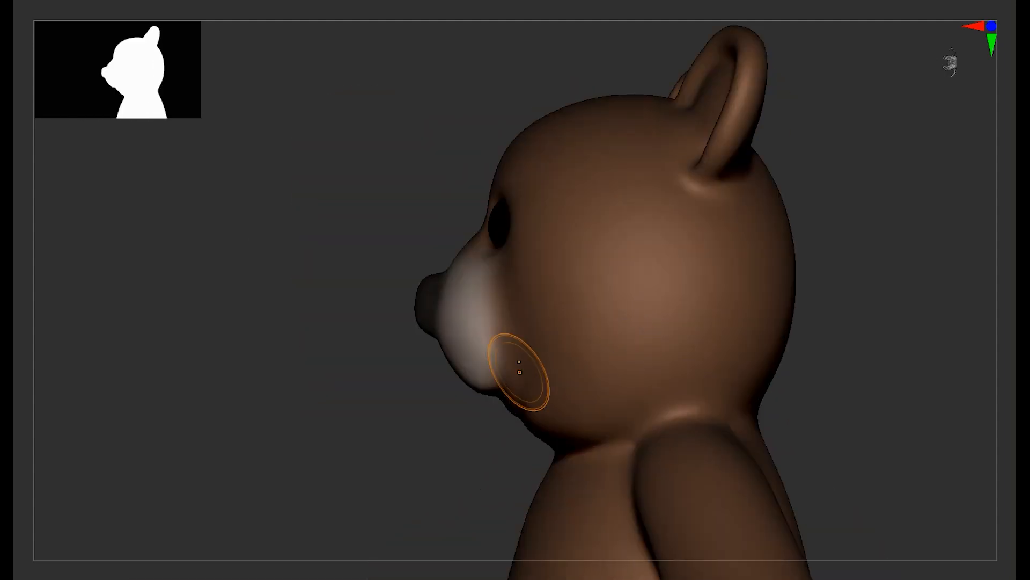
{"action": "key", "text": "s"}
{"action": "mouse_move", "coordinate": [432, 345]}
{"action": "left_mouse_down"}
{"action": "mouse_move", "coordinate": [422, 345]}
{"action": "mouse_move", "coordinate": [446, 370]}
{"action": "mouse_move", "coordinate": [376, 375]}
{"action": "left_mouse_up"}
{"action": "left_click_drag", "start_coordinate": [350, 457], "coordinate": [328, 473], "text": "alt"}
Enlarge the brush and reshape the legs and feet in front view.
{"action": "left_click_drag", "start_coordinate": [408, 371], "coordinate": [607, 375]}
{"action": "mouse_move", "coordinate": [609, 446]}
{"action": "left_mouse_down", "text": "alt"}
{"action": "mouse_move", "coordinate": [610, 396]}
{"action": "mouse_move", "coordinate": [590, 424]}
{"action": "left_mouse_up", "text": "alt"}
{"action": "left_click_drag", "start_coordinate": [583, 378], "coordinate": [579, 397]}
{"action": "key", "text": "ctrl+z"}
{"action": "key", "text": "s"}
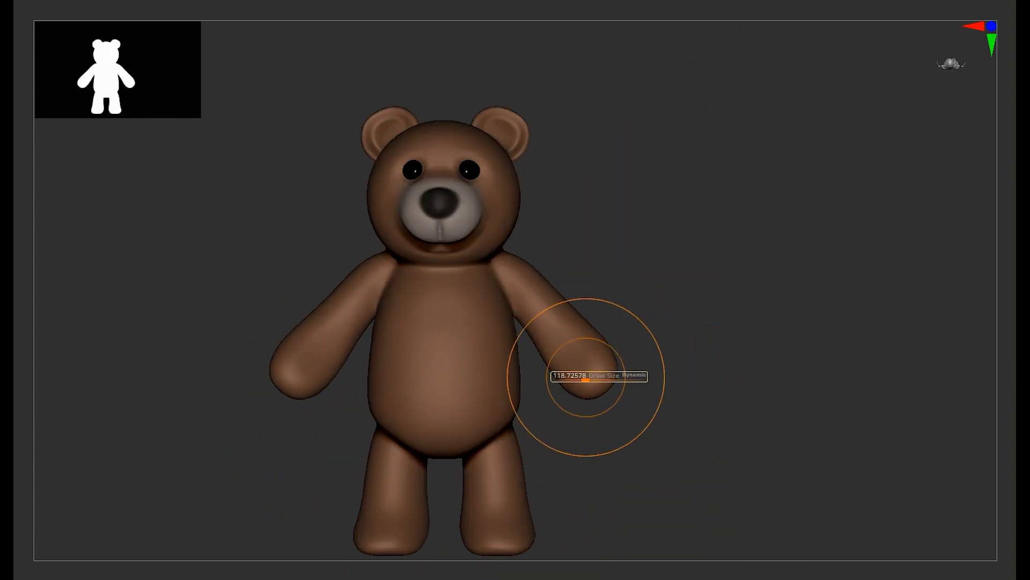
{"action": "left_click_drag", "start_coordinate": [600, 470], "coordinate": [534, 435]}
{"action": "mouse_move", "coordinate": [633, 532]}
{"action": "left_mouse_down", "text": "alt"}
{"action": "mouse_move", "coordinate": [633, 359]}
{"action": "mouse_move", "coordinate": [617, 392]}
{"action": "left_mouse_up", "text": "alt"}
{"action": "key", "text": "s"}
{"action": "left_click_drag", "start_coordinate": [486, 430], "coordinate": [491, 388]}
Refine the shape of the feet from the front and side, changing the brush size as needed.
{"action": "left_click_drag", "start_coordinate": [607, 396], "coordinate": [704, 398]}
{"action": "key", "text": "s"}
{"action": "left_click_drag", "start_coordinate": [570, 391], "coordinate": [555, 407]}
{"action": "left_click_drag", "start_coordinate": [547, 457], "coordinate": [456, 451]}
{"action": "left_click_drag", "start_coordinate": [456, 467], "coordinate": [451, 424], "text": "alt"}
{"action": "key", "text": "s"}
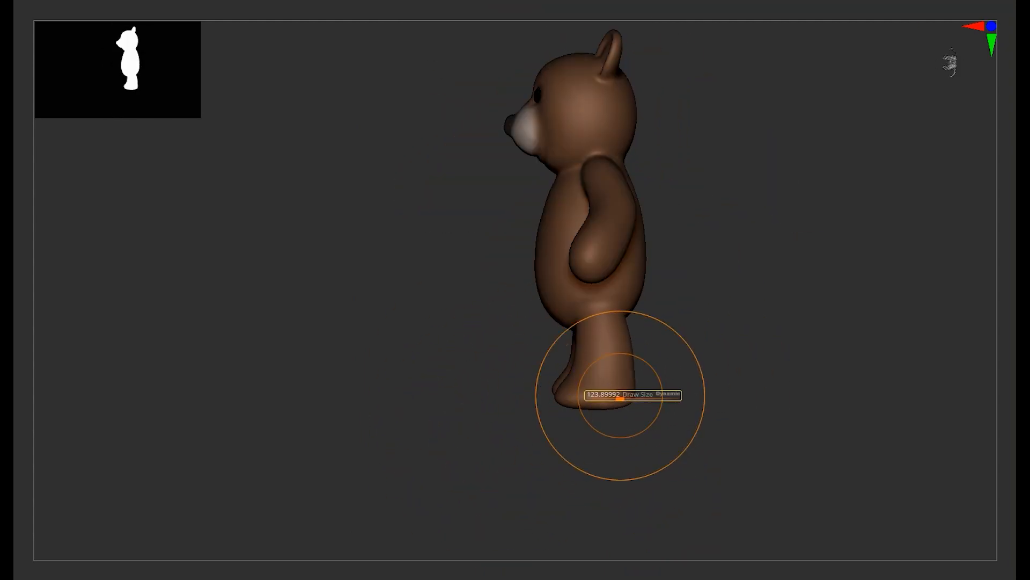
{"action": "mouse_move", "coordinate": [677, 400]}
{"action": "left_mouse_down", "text": "alt"}
{"action": "mouse_move", "coordinate": [678, 430]}
{"action": "mouse_move", "coordinate": [765, 403]}
{"action": "left_mouse_up", "text": "alt"}
{"action": "key", "text": "s"}
{"action": "left_click_drag", "start_coordinate": [579, 409], "coordinate": [574, 401]}
{"action": "left_click_drag", "start_coordinate": [558, 472], "coordinate": [563, 516], "text": "alt"}
{"action": "mouse_move", "coordinate": [564, 515]}
{"action": "left_mouse_down", "text": "alt"}
{"action": "mouse_move", "coordinate": [564, 472]}
{"action": "mouse_move", "coordinate": [565, 505]}
{"action": "left_mouse_up", "text": "alt"}
{"action": "left_click_drag", "start_coordinate": [707, 425], "coordinate": [590, 392]}
{"action": "mouse_move", "coordinate": [488, 375]}
{"action": "left_mouse_down", "text": "alt"}
{"action": "mouse_move", "coordinate": [492, 419]}
{"action": "mouse_move", "coordinate": [497, 399]}
{"action": "left_mouse_up", "text": "alt"}
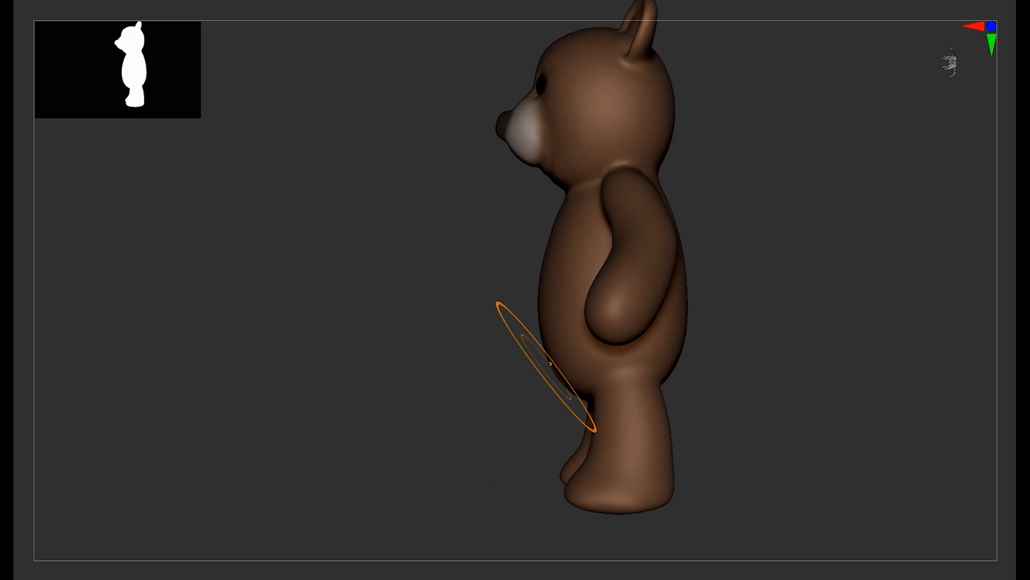
Pull the belly slightly forward and round out the lower back in side view.
{"action": "left_click_drag", "start_coordinate": [532, 258], "coordinate": [565, 248], "text": "shift"}
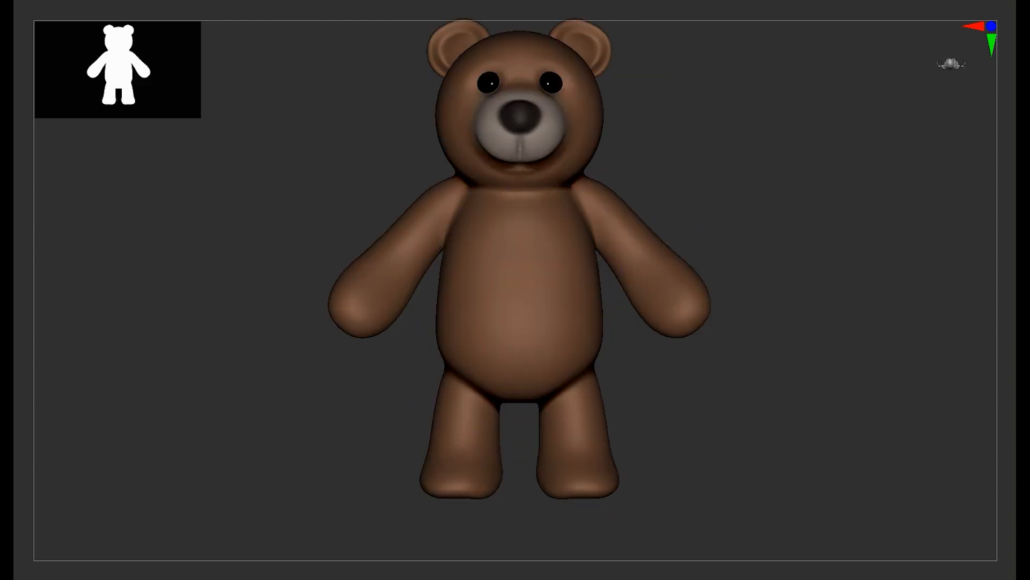
{"action": "left_click_drag", "start_coordinate": [651, 370], "coordinate": [575, 345]}
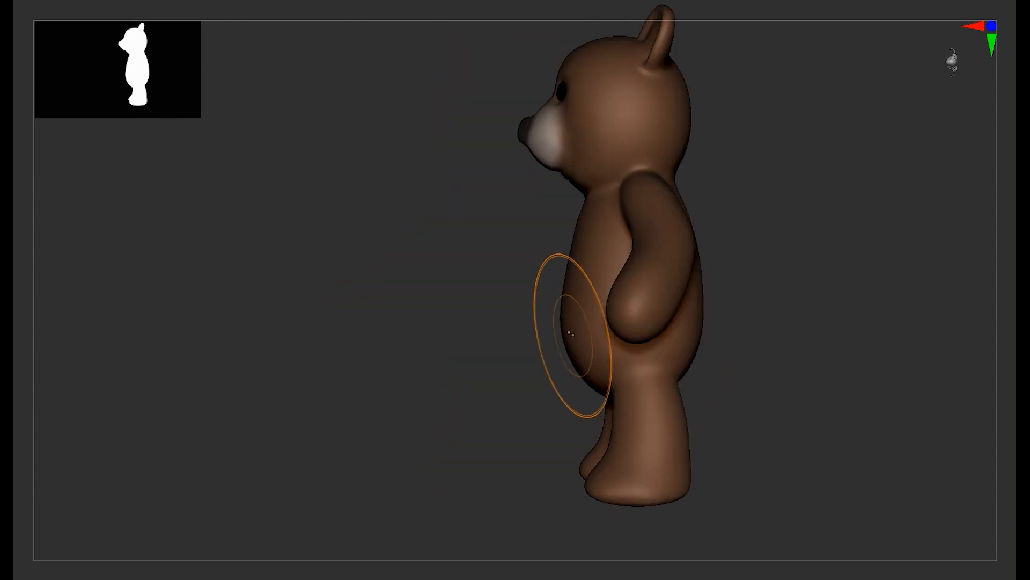
{"action": "mouse_move", "coordinate": [536, 348]}
{"action": "left_mouse_down"}
{"action": "mouse_move", "coordinate": [505, 347]}
{"action": "mouse_move", "coordinate": [529, 346]}
{"action": "left_mouse_up"}
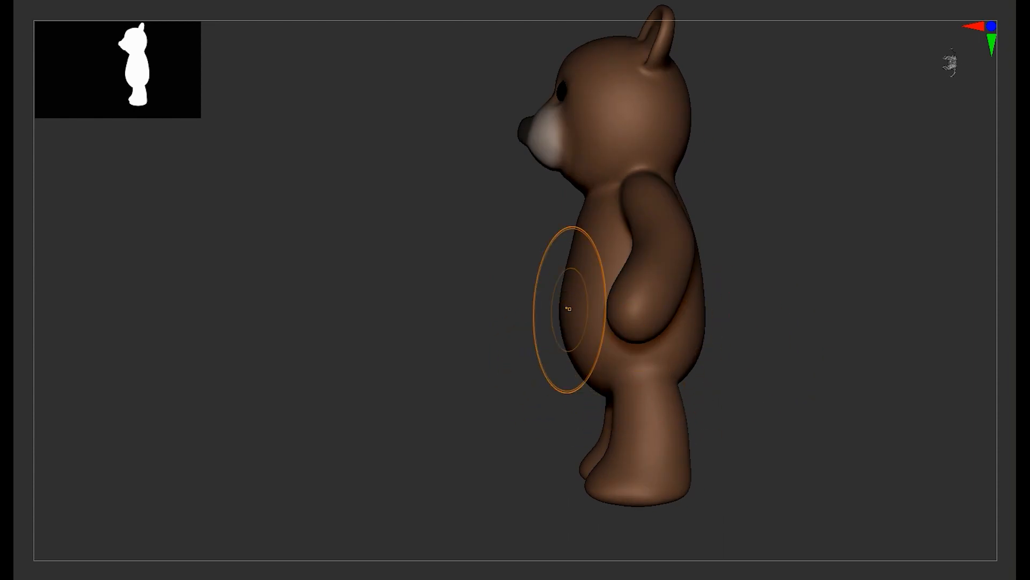
{"action": "mouse_move", "coordinate": [714, 350]}
{"action": "left_mouse_down", "text": "alt"}
{"action": "mouse_move", "coordinate": [720, 322]}
{"action": "mouse_move", "coordinate": [698, 346]}
{"action": "left_mouse_up", "text": "alt"}
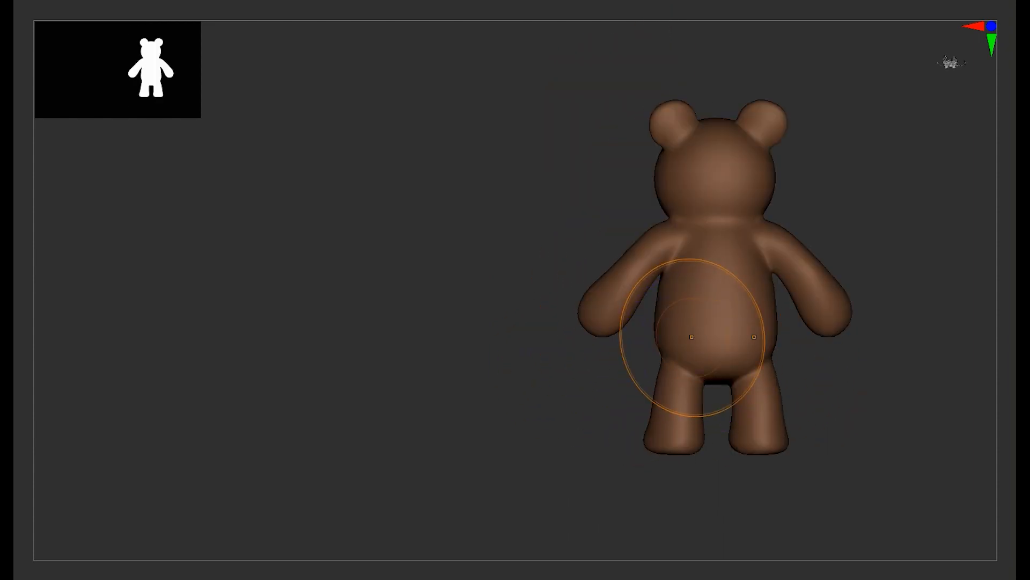
{"action": "left_click_drag", "start_coordinate": [574, 376], "coordinate": [582, 386], "text": "alt"}
Rework and smooth the shoulder joints on the back, and frame the whole bear from the front.
{"action": "left_click_drag", "start_coordinate": [880, 225], "coordinate": [802, 359], "text": "alt"}
{"action": "left_click_drag", "start_coordinate": [539, 266], "coordinate": [549, 241]}
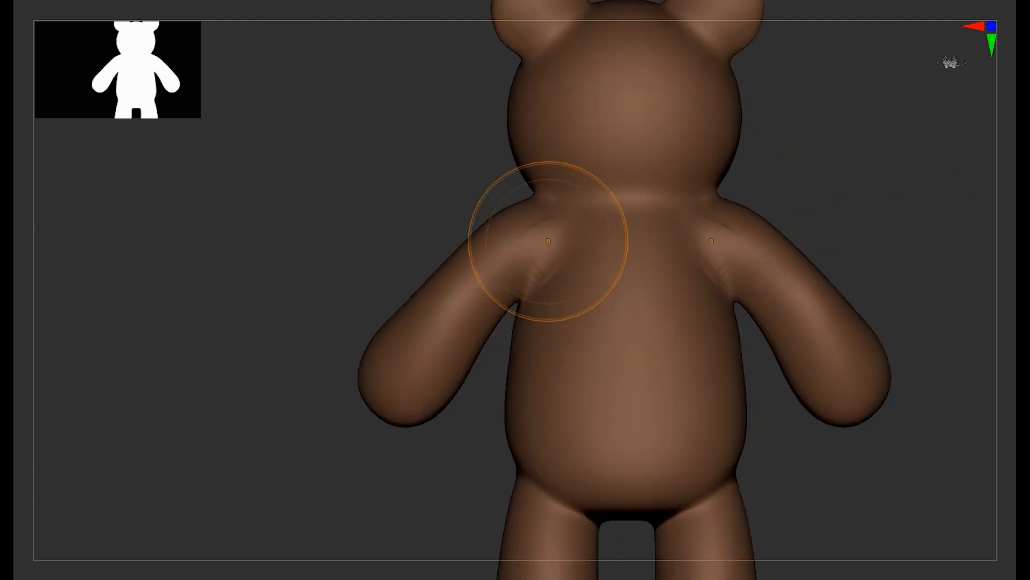
{"action": "mouse_move", "coordinate": [780, 240]}
{"action": "left_mouse_down"}
{"action": "mouse_move", "coordinate": [678, 267]}
{"action": "mouse_move", "coordinate": [759, 252]}
{"action": "left_mouse_up"}
{"action": "left_click_drag", "start_coordinate": [649, 225], "coordinate": [682, 224]}
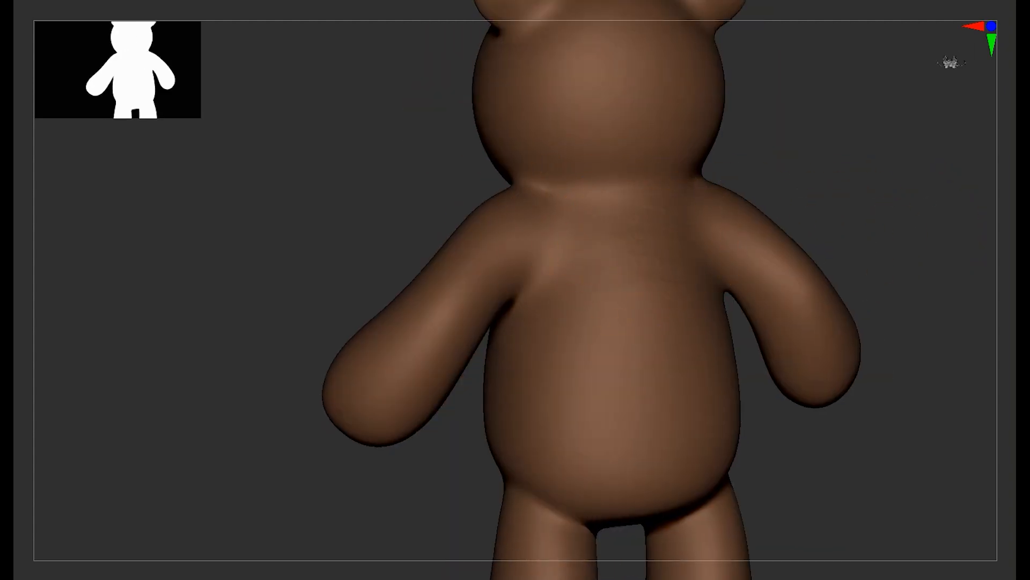
{"action": "left_click_drag", "start_coordinate": [833, 208], "coordinate": [912, 214]}
{"action": "left_click_drag", "start_coordinate": [880, 322], "coordinate": [859, 225], "text": "alt"}
{"action": "left_click_drag", "start_coordinate": [858, 290], "coordinate": [842, 293], "text": "shift"}
{"action": "key", "text": "f"}
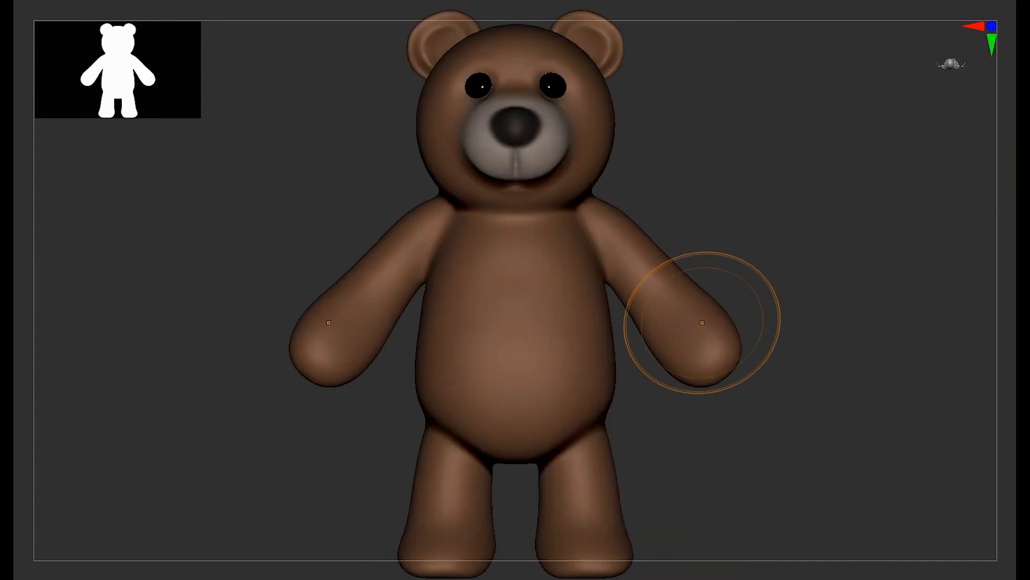
Narrow the lower part of the nose into a rounded triangle using a smaller brush.
{"action": "left_click_drag", "start_coordinate": [796, 317], "coordinate": [800, 371], "text": "alt"}
{"action": "left_click_drag", "start_coordinate": [858, 199], "coordinate": [878, 394], "text": "alt"}
{"action": "left_click_drag", "start_coordinate": [827, 312], "coordinate": [860, 394], "text": "alt"}
{"action": "mouse_move", "coordinate": [786, 370]}
{"action": "left_mouse_down", "text": "alt"}
{"action": "mouse_move", "coordinate": [752, 383]}
{"action": "mouse_move", "coordinate": [746, 322]}
{"action": "left_mouse_up", "text": "alt"}
{"action": "key", "text": "s"}
{"action": "left_click_drag", "start_coordinate": [609, 369], "coordinate": [600, 369]}
{"action": "key", "text": "s"}
{"action": "left_click_drag", "start_coordinate": [566, 300], "coordinate": [555, 300]}
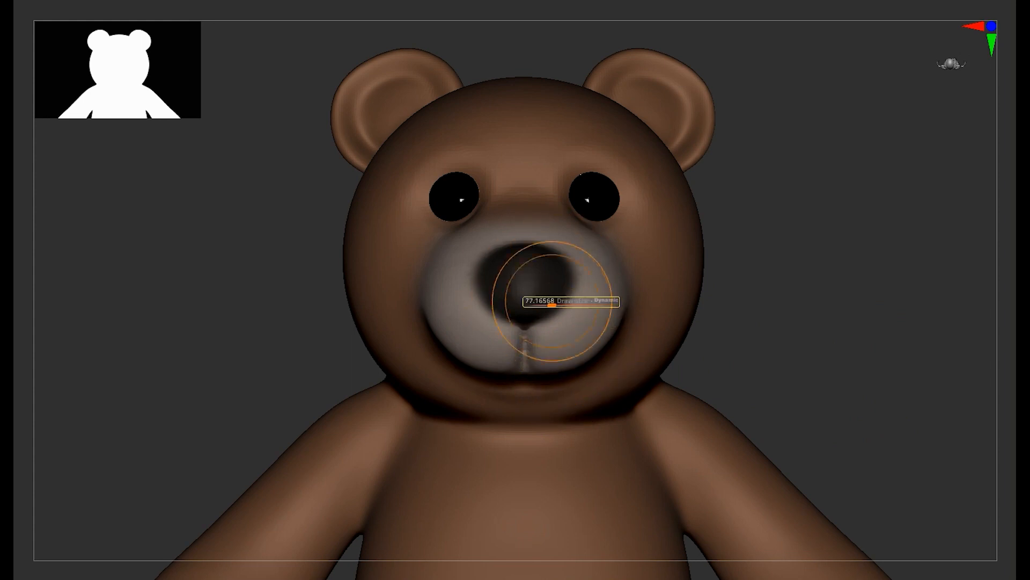
{"action": "left_click_drag", "start_coordinate": [864, 376], "coordinate": [869, 322], "text": "alt"}
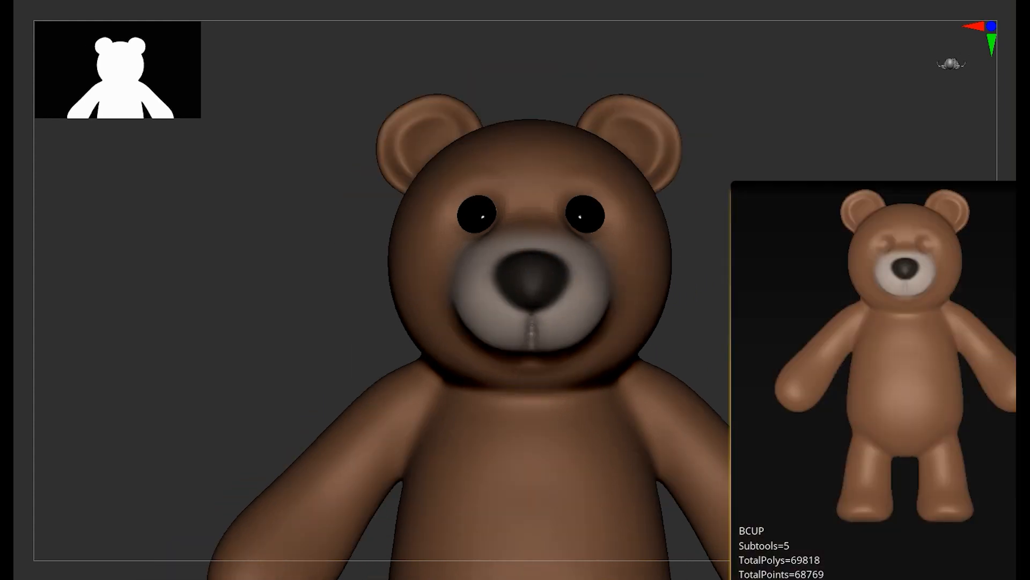
Hide the painted colours on all of the bear's parts and undo a test stroke above the eyes.
{"action": "left_click", "coordinate": [1020, 273], "text": "shift"}
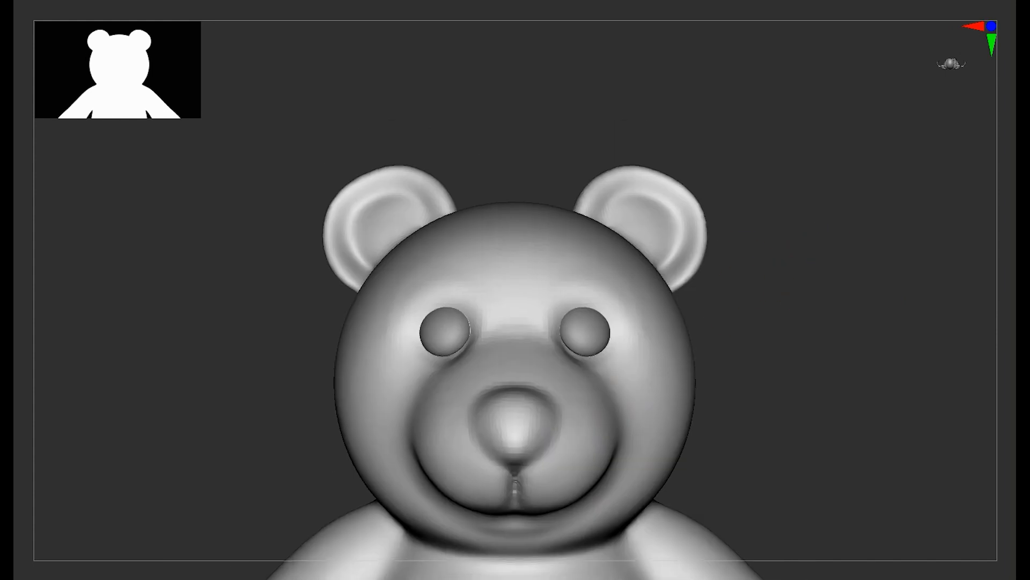
{"action": "left_click_drag", "start_coordinate": [795, 279], "coordinate": [827, 424], "text": "alt"}
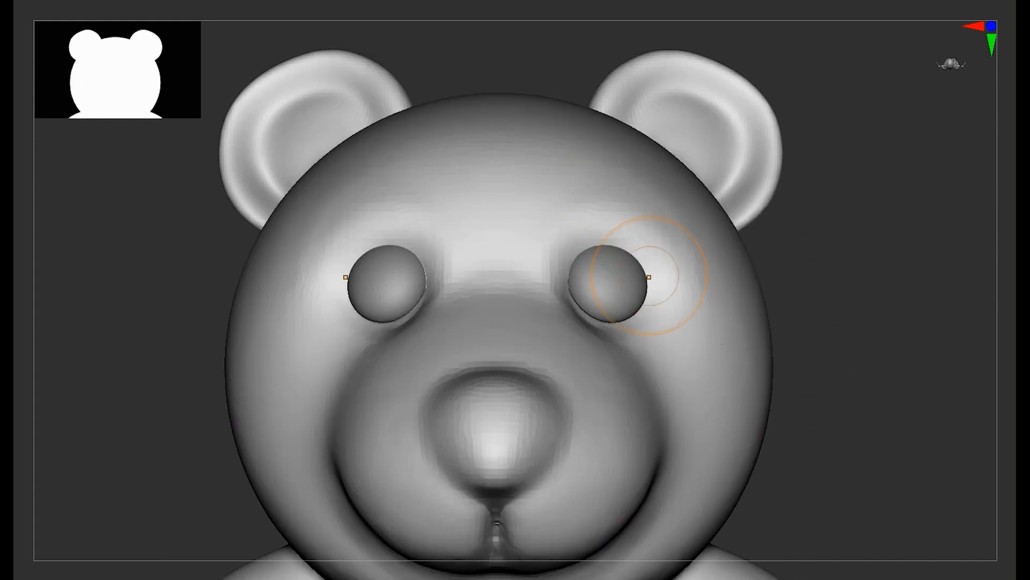
{"action": "left_click_drag", "start_coordinate": [627, 234], "coordinate": [550, 296]}
{"action": "key", "text": "ctrl+z"}
{"action": "left_click_drag", "start_coordinate": [837, 300], "coordinate": [805, 376], "text": "alt"}
Sculpt raised eyelid ridges around the top, inner and lower edges of both eyes.
{"action": "mouse_move", "coordinate": [630, 215]}
{"action": "left_mouse_down"}
{"action": "mouse_move", "coordinate": [491, 216]}
{"action": "mouse_move", "coordinate": [476, 291]}
{"action": "left_mouse_up"}
{"action": "left_click_drag", "start_coordinate": [907, 301], "coordinate": [736, 292]}
{"action": "mouse_move", "coordinate": [502, 253]}
{"action": "left_mouse_down"}
{"action": "mouse_move", "coordinate": [523, 223]}
{"action": "mouse_move", "coordinate": [582, 212]}
{"action": "left_mouse_up"}
{"action": "left_click_drag", "start_coordinate": [108, 372], "coordinate": [279, 370]}
{"action": "left_click_drag", "start_coordinate": [502, 252], "coordinate": [634, 263]}
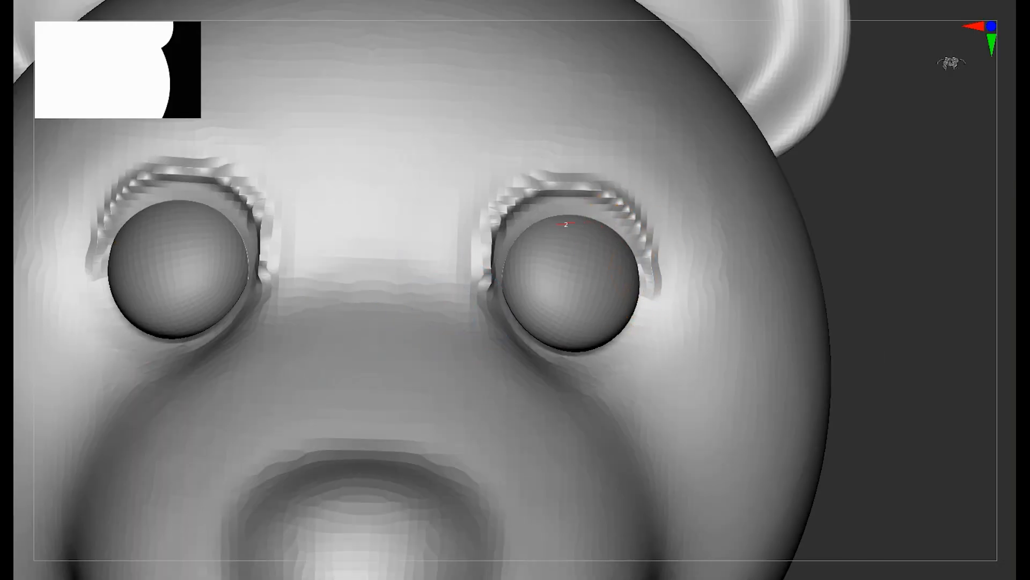
{"action": "left_click_drag", "start_coordinate": [907, 258], "coordinate": [826, 268]}
{"action": "mouse_move", "coordinate": [650, 316]}
{"action": "left_mouse_down"}
{"action": "mouse_move", "coordinate": [476, 298]}
{"action": "mouse_move", "coordinate": [478, 268]}
{"action": "mouse_move", "coordinate": [617, 204]}
{"action": "mouse_move", "coordinate": [574, 361]}
{"action": "left_mouse_up"}
Fill in the inner corners of the eyelids and smooth the ridges into the face.
{"action": "mouse_move", "coordinate": [912, 269]}
{"action": "left_mouse_down"}
{"action": "mouse_move", "coordinate": [966, 261]}
{"action": "mouse_move", "coordinate": [858, 258]}
{"action": "mouse_move", "coordinate": [891, 274]}
{"action": "left_mouse_up"}
{"action": "left_click_drag", "start_coordinate": [529, 268], "coordinate": [563, 291]}
{"action": "mouse_move", "coordinate": [542, 248]}
{"action": "left_mouse_down", "text": "shift"}
{"action": "mouse_move", "coordinate": [534, 241]}
{"action": "mouse_move", "coordinate": [522, 311]}
{"action": "left_mouse_up", "text": "shift"}
{"action": "left_click_drag", "start_coordinate": [920, 323], "coordinate": [961, 314]}
{"action": "mouse_move", "coordinate": [913, 268]}
{"action": "left_mouse_down", "text": "alt"}
{"action": "mouse_move", "coordinate": [870, 311]}
{"action": "mouse_move", "coordinate": [631, 281]}
{"action": "left_mouse_up", "text": "alt"}
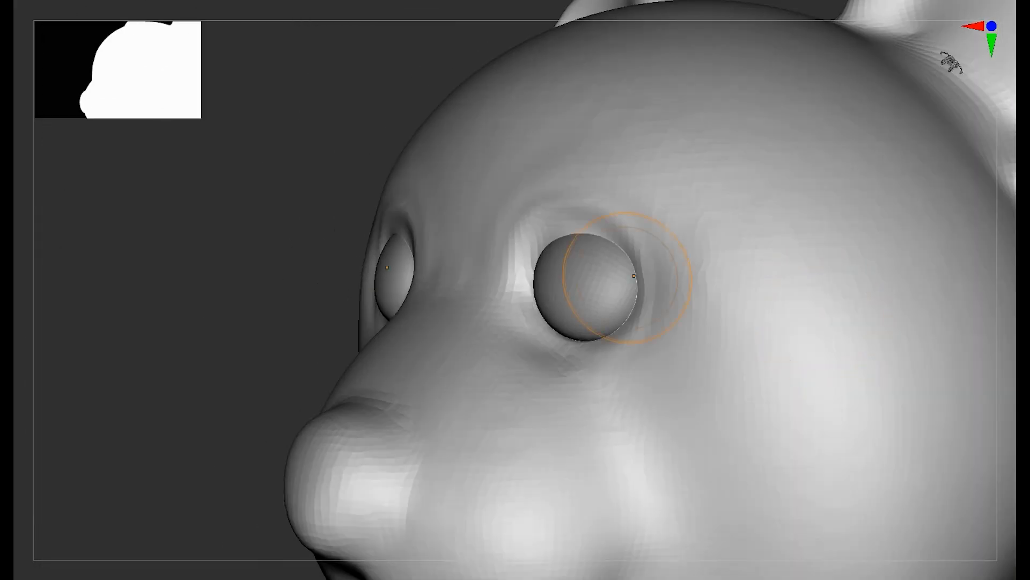
{"action": "left_click_drag", "start_coordinate": [322, 322], "coordinate": [469, 295], "text": "shift"}
Build up the outer and lower eyelids around both eyes from an angled view.
{"action": "mouse_move", "coordinate": [671, 284]}
{"action": "left_mouse_down"}
{"action": "mouse_move", "coordinate": [534, 217]}
{"action": "mouse_move", "coordinate": [596, 210]}
{"action": "mouse_move", "coordinate": [501, 303]}
{"action": "mouse_move", "coordinate": [510, 324]}
{"action": "left_mouse_up"}
{"action": "left_click_drag", "start_coordinate": [480, 272], "coordinate": [558, 369]}
{"action": "left_click_drag", "start_coordinate": [663, 284], "coordinate": [593, 352]}
{"action": "left_click_drag", "start_coordinate": [665, 321], "coordinate": [523, 358]}
{"action": "left_click_drag", "start_coordinate": [912, 322], "coordinate": [714, 333]}
{"action": "left_click_drag", "start_coordinate": [531, 370], "coordinate": [601, 384]}
{"action": "left_click_drag", "start_coordinate": [517, 322], "coordinate": [628, 353]}
{"action": "left_click_drag", "start_coordinate": [658, 287], "coordinate": [653, 360]}
Smooth the eyelids around both eyes and add a new stroke along the upper lids.
{"action": "mouse_move", "coordinate": [681, 306]}
{"action": "left_mouse_down", "text": "shift"}
{"action": "mouse_move", "coordinate": [635, 350]}
{"action": "mouse_move", "coordinate": [474, 269]}
{"action": "mouse_move", "coordinate": [660, 289]}
{"action": "mouse_move", "coordinate": [516, 210]}
{"action": "left_mouse_up", "text": "shift"}
{"action": "left_click_drag", "start_coordinate": [149, 411], "coordinate": [375, 387], "text": "shift"}
{"action": "mouse_move", "coordinate": [848, 178]}
{"action": "left_mouse_down", "text": "alt"}
{"action": "mouse_move", "coordinate": [837, 258]}
{"action": "mouse_move", "coordinate": [836, 230]}
{"action": "left_mouse_up", "text": "alt"}
{"action": "mouse_move", "coordinate": [621, 232]}
{"action": "left_mouse_down"}
{"action": "mouse_move", "coordinate": [516, 244]}
{"action": "mouse_move", "coordinate": [539, 226]}
{"action": "mouse_move", "coordinate": [497, 250]}
{"action": "left_mouse_up"}
{"action": "key", "text": "ctrl+z"}
{"action": "mouse_move", "coordinate": [618, 217]}
{"action": "left_mouse_down"}
{"action": "mouse_move", "coordinate": [604, 204]}
{"action": "mouse_move", "coordinate": [509, 212]}
{"action": "left_mouse_up"}
{"action": "mouse_move", "coordinate": [501, 252]}
{"action": "left_mouse_down", "text": "shift"}
{"action": "mouse_move", "coordinate": [529, 212]}
{"action": "mouse_move", "coordinate": [609, 211]}
{"action": "left_mouse_up", "text": "shift"}
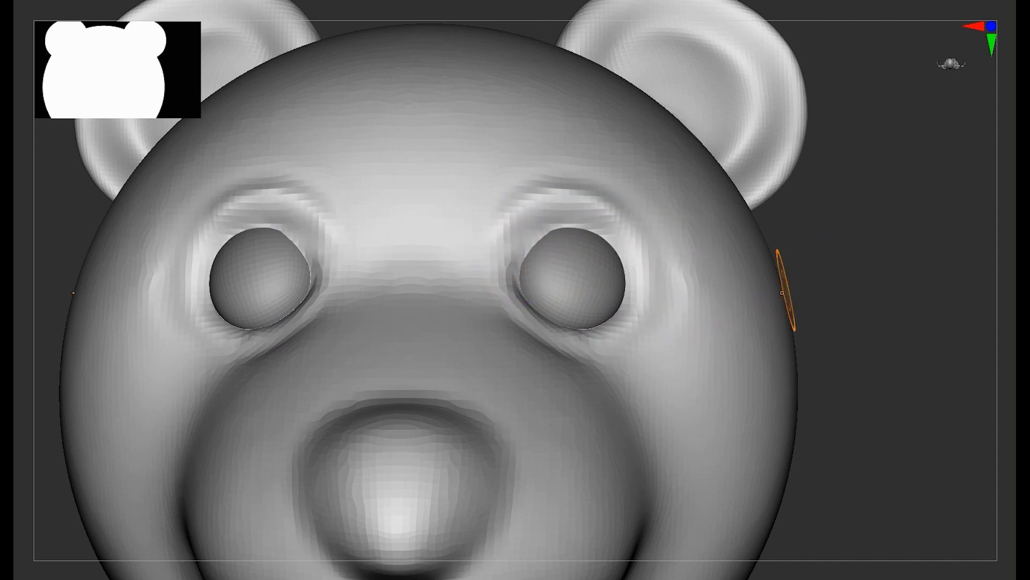
{"action": "left_click_drag", "start_coordinate": [846, 268], "coordinate": [844, 244], "text": "alt"}
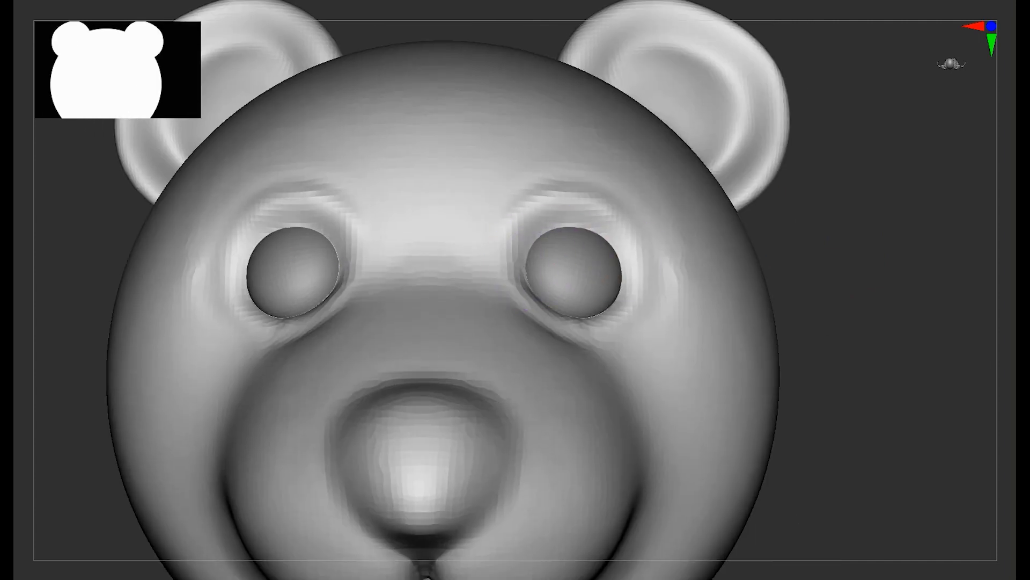
Carve a crease around the back of the nose where it meets the muzzle and smooth the stroke.
{"action": "mouse_move", "coordinate": [805, 300]}
{"action": "left_mouse_down", "text": "alt"}
{"action": "mouse_move", "coordinate": [799, 268]}
{"action": "mouse_move", "coordinate": [671, 295]}
{"action": "left_mouse_up", "text": "alt"}
{"action": "mouse_move", "coordinate": [610, 290]}
{"action": "left_mouse_down", "text": "shift"}
{"action": "mouse_move", "coordinate": [585, 274]}
{"action": "mouse_move", "coordinate": [582, 245]}
{"action": "left_mouse_up", "text": "shift"}
{"action": "left_click_drag", "start_coordinate": [274, 425], "coordinate": [268, 445], "text": "alt"}
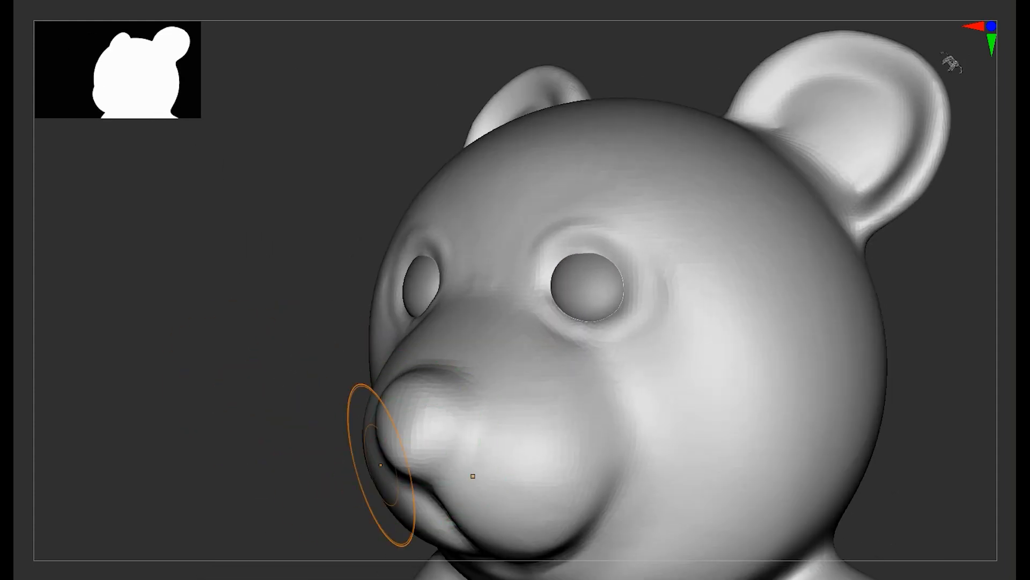
{"action": "left_click_drag", "start_coordinate": [317, 485], "coordinate": [322, 512], "text": "alt"}
{"action": "left_click_drag", "start_coordinate": [269, 440], "coordinate": [251, 429]}
{"action": "key", "text": "s"}
{"action": "left_click_drag", "start_coordinate": [400, 407], "coordinate": [378, 451]}
{"action": "mouse_move", "coordinate": [242, 440]}
{"action": "left_mouse_down"}
{"action": "mouse_move", "coordinate": [253, 419]}
{"action": "mouse_move", "coordinate": [246, 322]}
{"action": "left_mouse_up"}
{"action": "mouse_move", "coordinate": [415, 382]}
{"action": "left_mouse_down"}
{"action": "mouse_move", "coordinate": [387, 451]}
{"action": "mouse_move", "coordinate": [341, 472]}
{"action": "left_mouse_up"}
{"action": "mouse_move", "coordinate": [410, 397]}
{"action": "left_mouse_down", "text": "shift"}
{"action": "mouse_move", "coordinate": [405, 428]}
{"action": "mouse_move", "coordinate": [324, 477]}
{"action": "mouse_move", "coordinate": [370, 465]}
{"action": "mouse_move", "coordinate": [338, 477]}
{"action": "left_mouse_up", "text": "shift"}
Deepen and clean up the crease behind the nose from a side view.
{"action": "left_click_drag", "start_coordinate": [547, 225], "coordinate": [532, 252]}
{"action": "mouse_move", "coordinate": [869, 279]}
{"action": "left_mouse_down"}
{"action": "mouse_move", "coordinate": [851, 336]}
{"action": "mouse_move", "coordinate": [698, 317]}
{"action": "left_mouse_up"}
{"action": "mouse_move", "coordinate": [497, 257]}
{"action": "left_mouse_down"}
{"action": "mouse_move", "coordinate": [484, 236]}
{"action": "mouse_move", "coordinate": [491, 227]}
{"action": "mouse_move", "coordinate": [492, 256]}
{"action": "mouse_move", "coordinate": [486, 241]}
{"action": "left_mouse_up"}
{"action": "mouse_move", "coordinate": [115, 366]}
{"action": "left_mouse_down"}
{"action": "mouse_move", "coordinate": [70, 344]}
{"action": "mouse_move", "coordinate": [115, 429]}
{"action": "left_mouse_up"}
{"action": "mouse_move", "coordinate": [212, 472]}
{"action": "left_mouse_down"}
{"action": "mouse_move", "coordinate": [257, 480]}
{"action": "mouse_move", "coordinate": [323, 441]}
{"action": "left_mouse_up"}
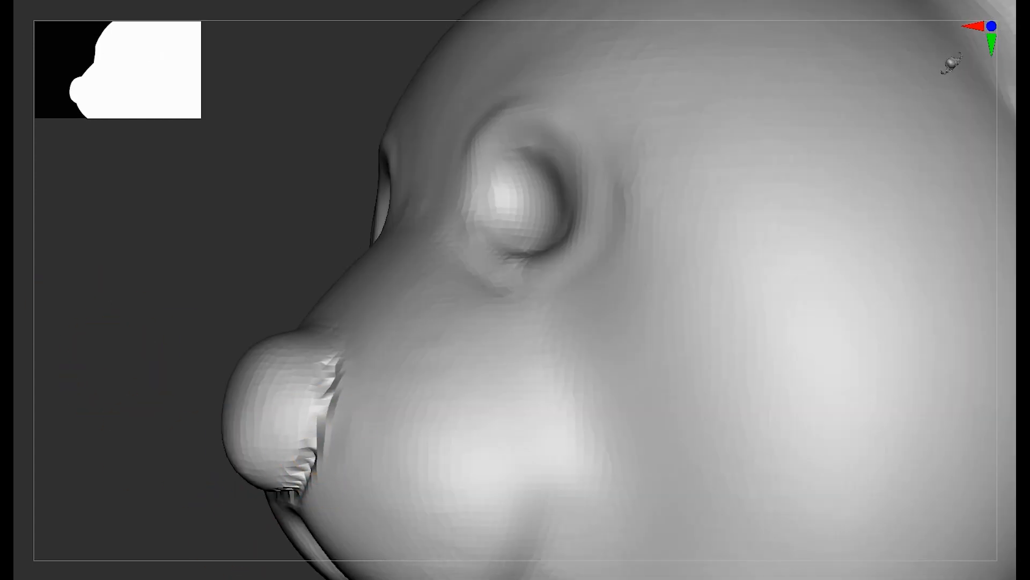
{"action": "left_click_drag", "start_coordinate": [329, 400], "coordinate": [322, 422]}
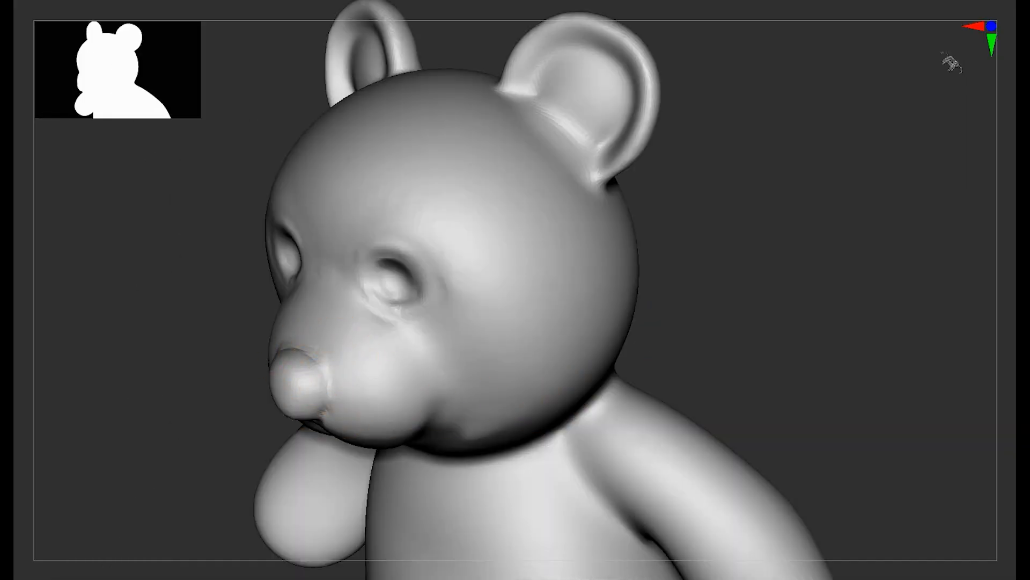
Sculpt along the lower edge of the muzzle from below and smooth the stroke.
{"action": "mouse_move", "coordinate": [242, 376]}
{"action": "left_mouse_down"}
{"action": "mouse_move", "coordinate": [171, 376]}
{"action": "mouse_move", "coordinate": [177, 430]}
{"action": "mouse_move", "coordinate": [227, 448]}
{"action": "left_mouse_up"}
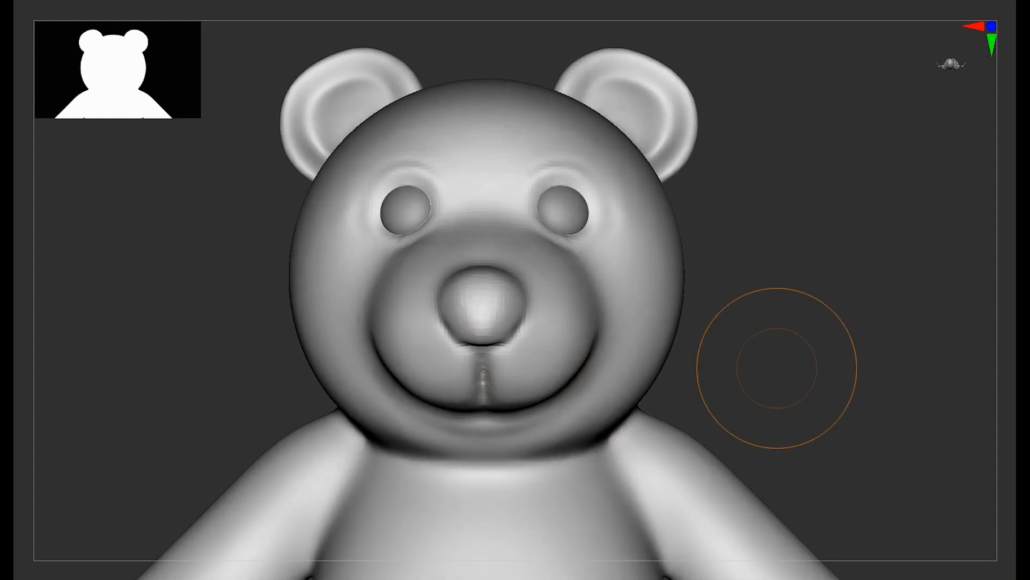
{"action": "left_click_drag", "start_coordinate": [777, 368], "coordinate": [752, 289], "text": "alt"}
{"action": "mouse_move", "coordinate": [859, 397]}
{"action": "left_mouse_down"}
{"action": "mouse_move", "coordinate": [849, 352]}
{"action": "mouse_move", "coordinate": [794, 316]}
{"action": "left_mouse_up"}
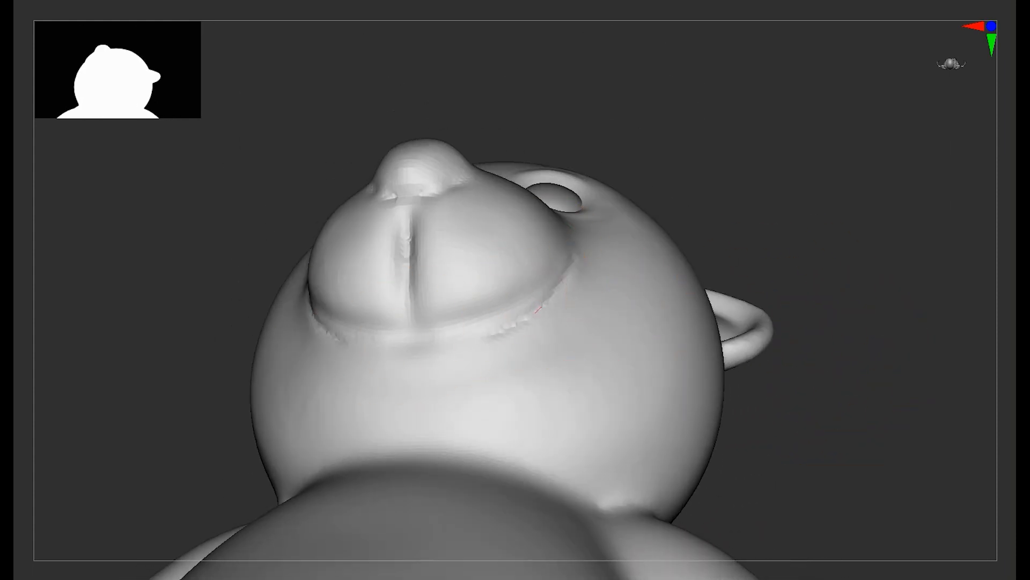
{"action": "left_click_drag", "start_coordinate": [538, 310], "coordinate": [429, 342]}
{"action": "mouse_move", "coordinate": [517, 290]}
{"action": "left_mouse_down", "text": "shift"}
{"action": "mouse_move", "coordinate": [414, 305]}
{"action": "mouse_move", "coordinate": [504, 289]}
{"action": "mouse_move", "coordinate": [553, 263]}
{"action": "left_mouse_up", "text": "shift"}
Build up a curved lower lip band beneath the muzzle, undoing the unwanted stroke.
{"action": "left_click_drag", "start_coordinate": [805, 257], "coordinate": [794, 344]}
{"action": "left_click_drag", "start_coordinate": [531, 259], "coordinate": [421, 323]}
{"action": "mouse_move", "coordinate": [708, 343]}
{"action": "left_mouse_down", "text": "alt"}
{"action": "mouse_move", "coordinate": [754, 371]}
{"action": "mouse_move", "coordinate": [759, 361]}
{"action": "mouse_move", "coordinate": [766, 379]}
{"action": "mouse_move", "coordinate": [749, 316]}
{"action": "left_mouse_up", "text": "alt"}
{"action": "key", "text": "ctrl+z"}
{"action": "left_click_drag", "start_coordinate": [600, 324], "coordinate": [483, 400]}
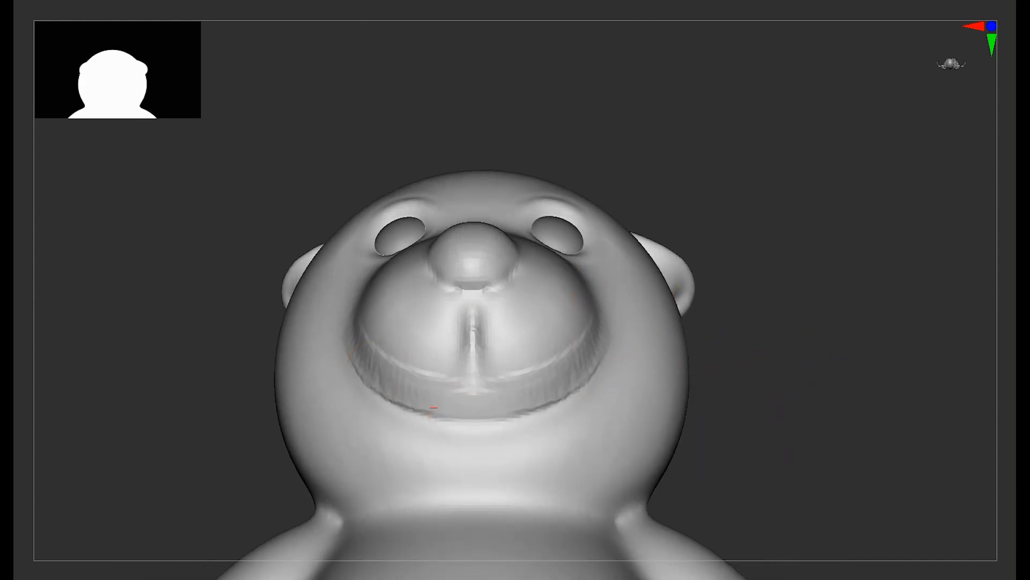
{"action": "mouse_move", "coordinate": [698, 376]}
{"action": "left_mouse_down", "text": "shift"}
{"action": "mouse_move", "coordinate": [717, 392]}
{"action": "mouse_move", "coordinate": [800, 342]}
{"action": "mouse_move", "coordinate": [671, 349]}
{"action": "left_mouse_up", "text": "shift"}
Sculpt the mouth corners on both sides of the muzzle from the side and smooth them.
{"action": "mouse_move", "coordinate": [429, 376]}
{"action": "left_mouse_down", "text": "alt"}
{"action": "mouse_move", "coordinate": [376, 419]}
{"action": "mouse_move", "coordinate": [376, 375]}
{"action": "left_mouse_up", "text": "alt"}
{"action": "left_click_drag", "start_coordinate": [514, 465], "coordinate": [499, 446]}
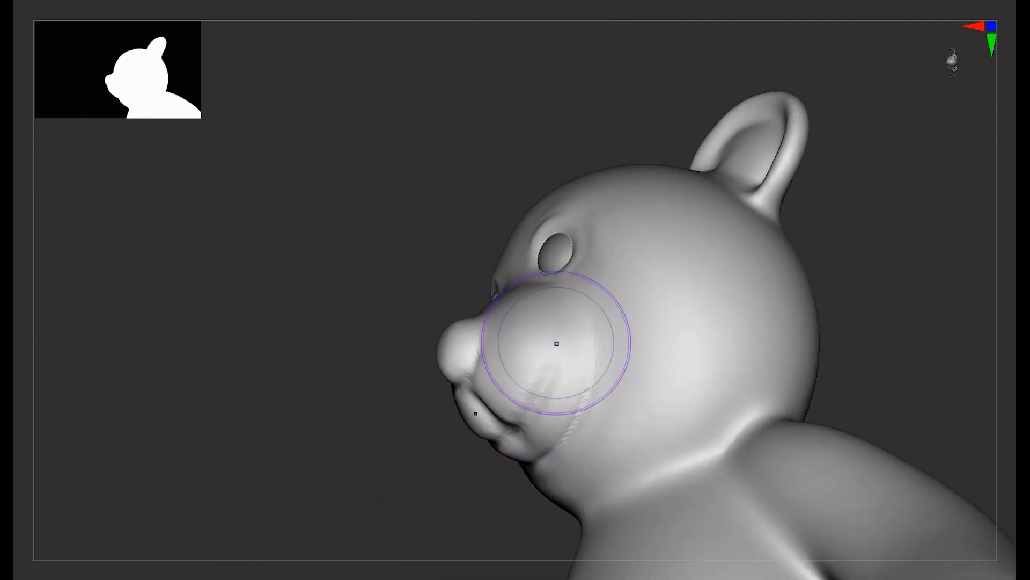
{"action": "left_click_drag", "start_coordinate": [376, 429], "coordinate": [359, 397]}
{"action": "left_click_drag", "start_coordinate": [360, 397], "coordinate": [344, 451], "text": "alt"}
{"action": "left_click_drag", "start_coordinate": [542, 317], "coordinate": [526, 414]}
{"action": "left_click_drag", "start_coordinate": [322, 429], "coordinate": [456, 429], "text": "shift"}
Extend the smile line up along both cheeks from a three-quarter view.
{"action": "left_click_drag", "start_coordinate": [751, 349], "coordinate": [670, 349]}
{"action": "left_click_drag", "start_coordinate": [540, 303], "coordinate": [464, 415]}
{"action": "left_click_drag", "start_coordinate": [317, 496], "coordinate": [257, 494]}
{"action": "mouse_move", "coordinate": [257, 494]}
{"action": "left_mouse_down", "text": "alt"}
{"action": "mouse_move", "coordinate": [458, 393]}
{"action": "mouse_move", "coordinate": [333, 483]}
{"action": "left_mouse_up", "text": "alt"}
{"action": "left_click_drag", "start_coordinate": [333, 483], "coordinate": [397, 486]}
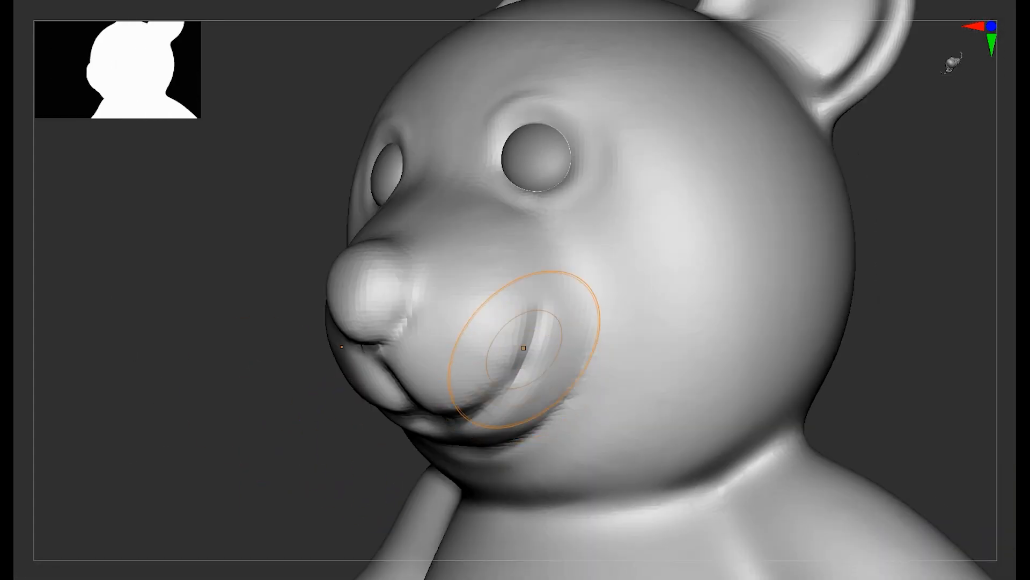
Widen the top of the nose into a rounded triangle and adjust the sides of the muzzle from the front.
{"action": "left_click_drag", "start_coordinate": [751, 429], "coordinate": [735, 343], "text": "alt"}
{"action": "left_click_drag", "start_coordinate": [735, 343], "coordinate": [764, 444], "text": "shift"}
{"action": "left_click_drag", "start_coordinate": [790, 380], "coordinate": [754, 392], "text": "alt"}
{"action": "key", "text": "s"}
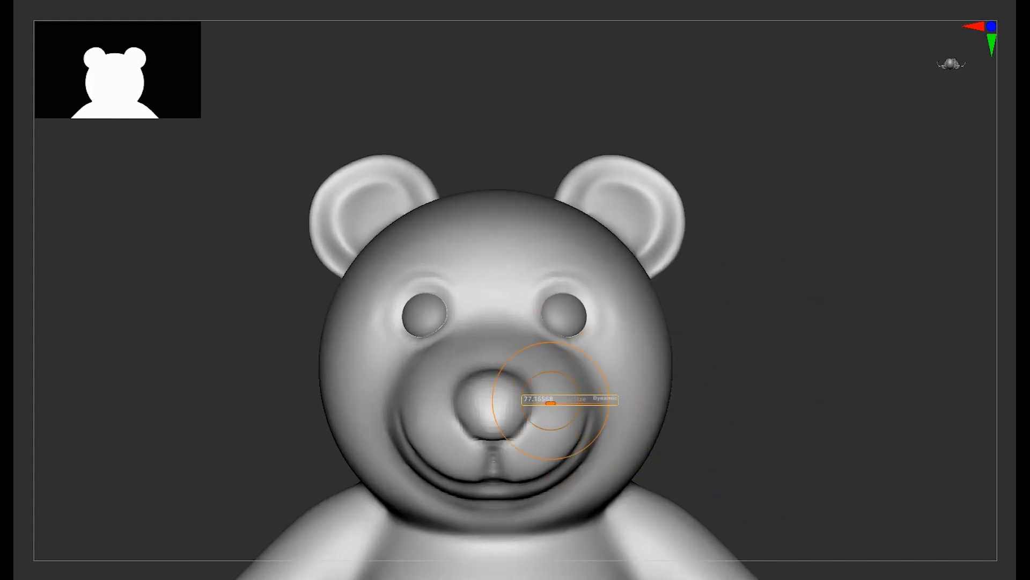
{"action": "mouse_move", "coordinate": [778, 403]}
{"action": "left_mouse_down", "text": "alt"}
{"action": "mouse_move", "coordinate": [765, 284]}
{"action": "mouse_move", "coordinate": [797, 452]}
{"action": "left_mouse_up", "text": "alt"}
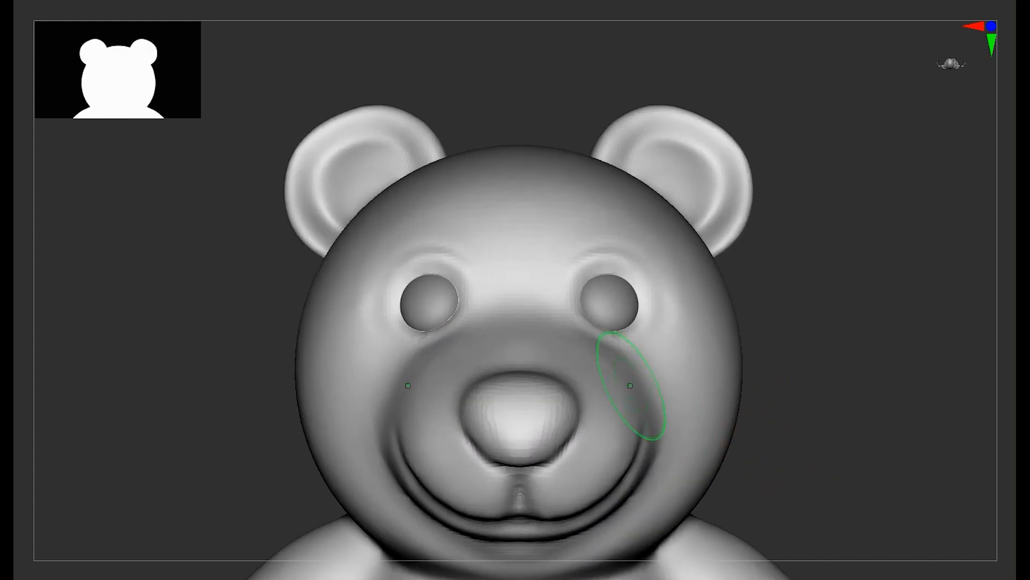
{"action": "left_click_drag", "start_coordinate": [625, 383], "coordinate": [632, 383]}
Adjust the area below the eyes, raise both eyeballs slightly, and make the body mesh active again.
{"action": "left_click_drag", "start_coordinate": [773, 445], "coordinate": [735, 364], "text": "alt"}
{"action": "key", "text": "s"}
{"action": "left_click_drag", "start_coordinate": [576, 401], "coordinate": [556, 385]}
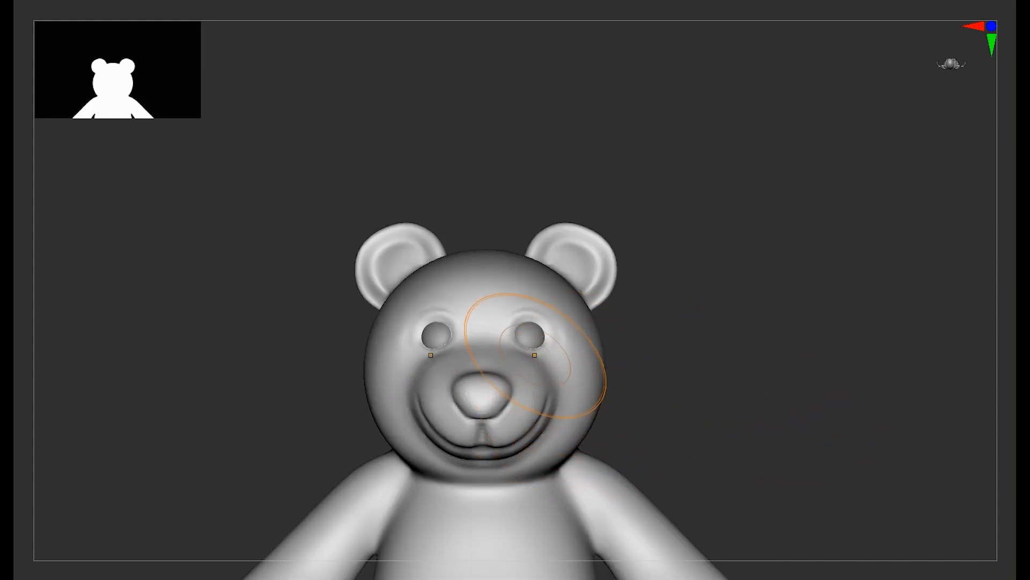
{"action": "left_click", "coordinate": [527, 335], "text": "alt"}
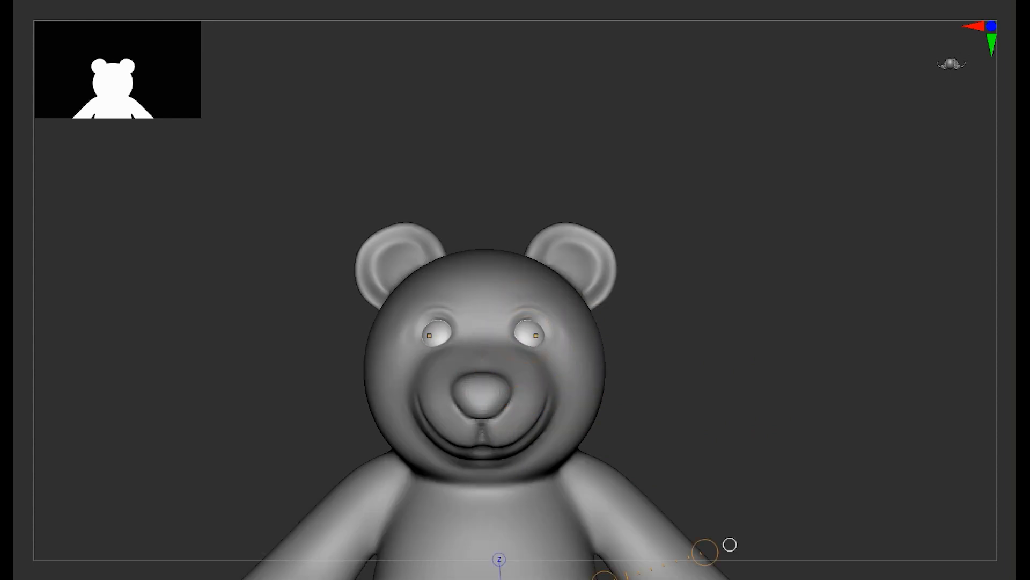
{"action": "left_click", "coordinate": [547, 334], "text": "alt"}
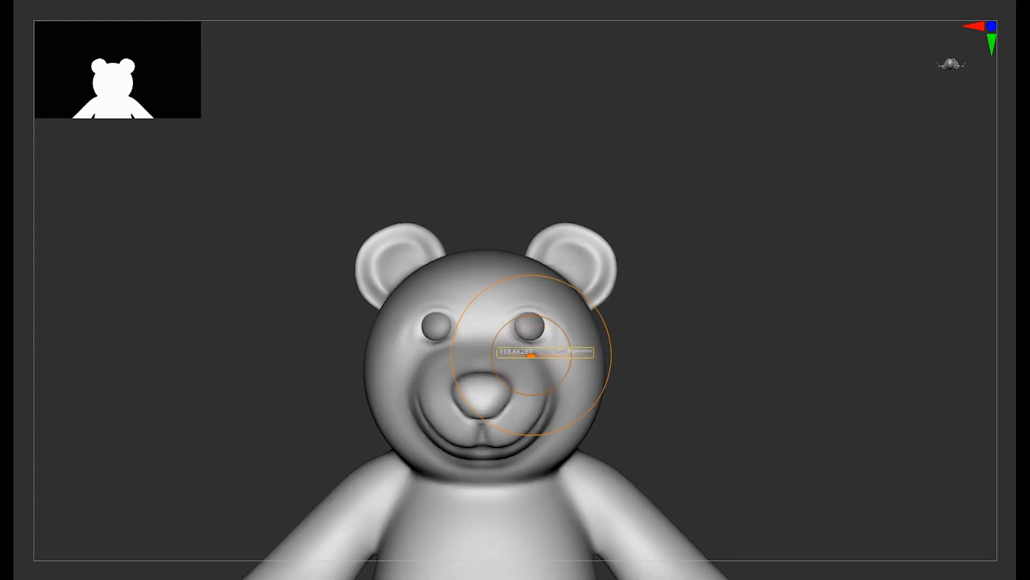
Shift both eyeballs in depth from the side view and return to editing the body mesh.
{"action": "left_click_drag", "start_coordinate": [751, 429], "coordinate": [634, 431]}
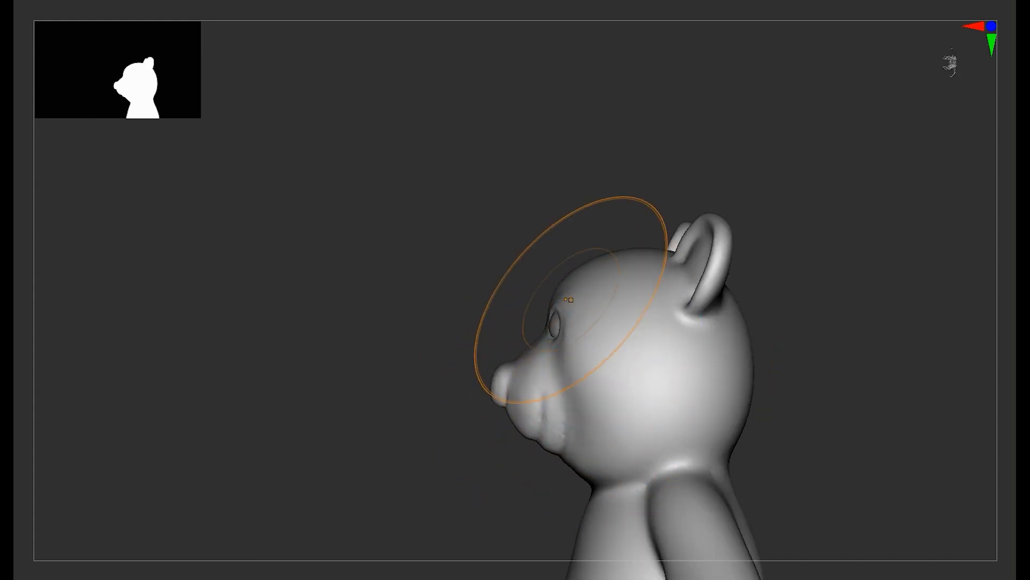
{"action": "left_click", "coordinate": [551, 333], "text": "alt"}
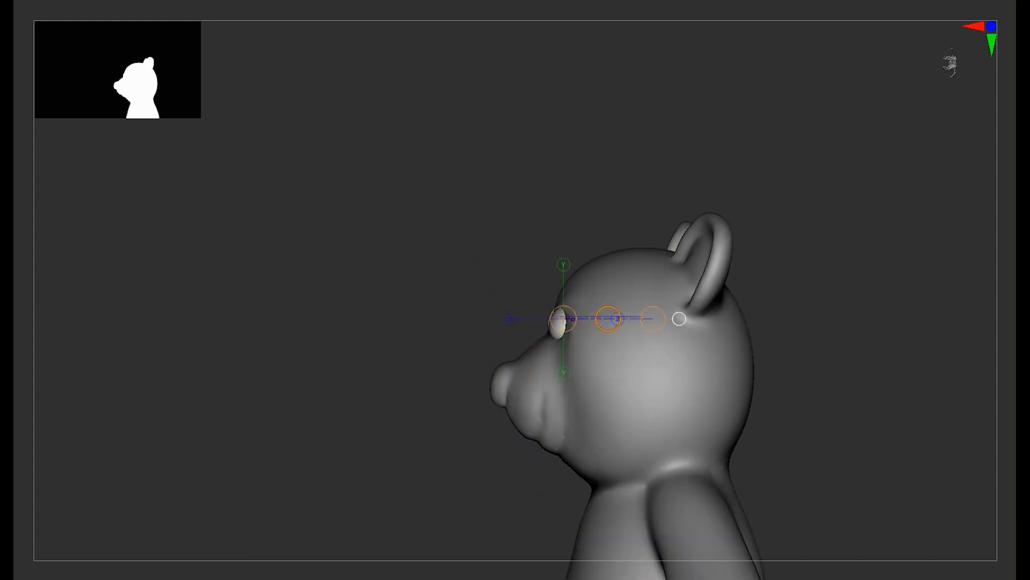
{"action": "key", "text": "q"}
{"action": "mouse_move", "coordinate": [413, 406]}
{"action": "left_mouse_down"}
{"action": "mouse_move", "coordinate": [633, 390]}
{"action": "mouse_move", "coordinate": [644, 429]}
{"action": "left_mouse_up"}
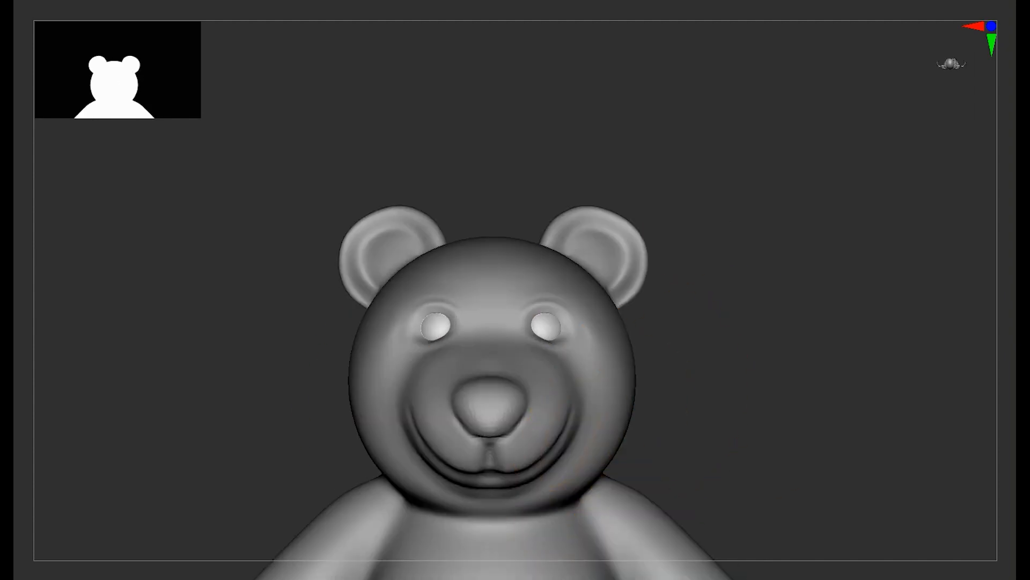
{"action": "left_click", "coordinate": [573, 426], "text": "alt"}
Examine the repositioned eyes and the head's shape from the front, three-quarter and side views.
{"action": "mouse_move", "coordinate": [693, 386]}
{"action": "left_mouse_down", "text": "alt"}
{"action": "mouse_move", "coordinate": [714, 456]}
{"action": "mouse_move", "coordinate": [655, 445]}
{"action": "left_mouse_up", "text": "alt"}
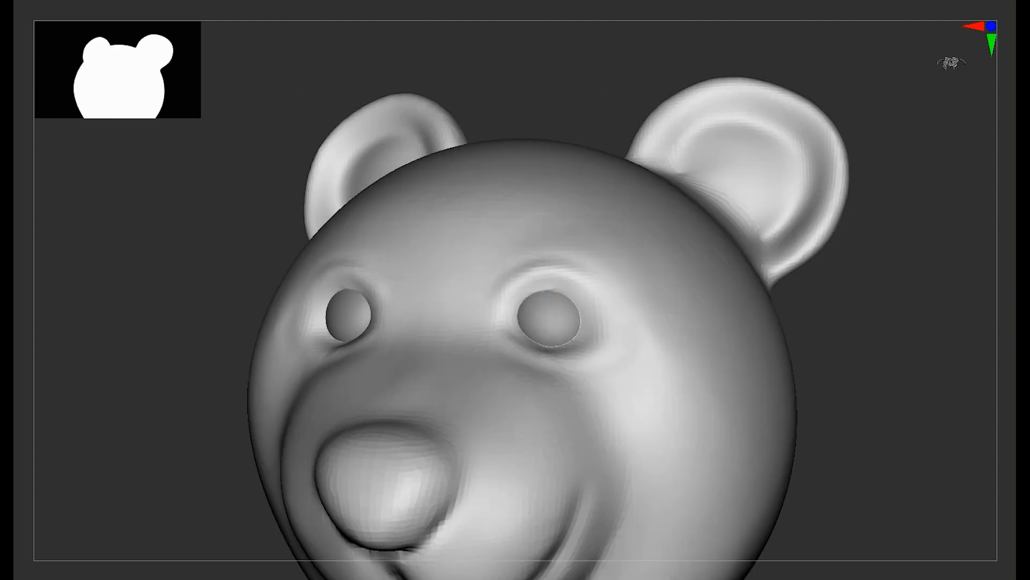
{"action": "left_click_drag", "start_coordinate": [817, 354], "coordinate": [854, 322], "text": "alt"}
{"action": "left_click_drag", "start_coordinate": [698, 370], "coordinate": [690, 423], "text": "shift"}
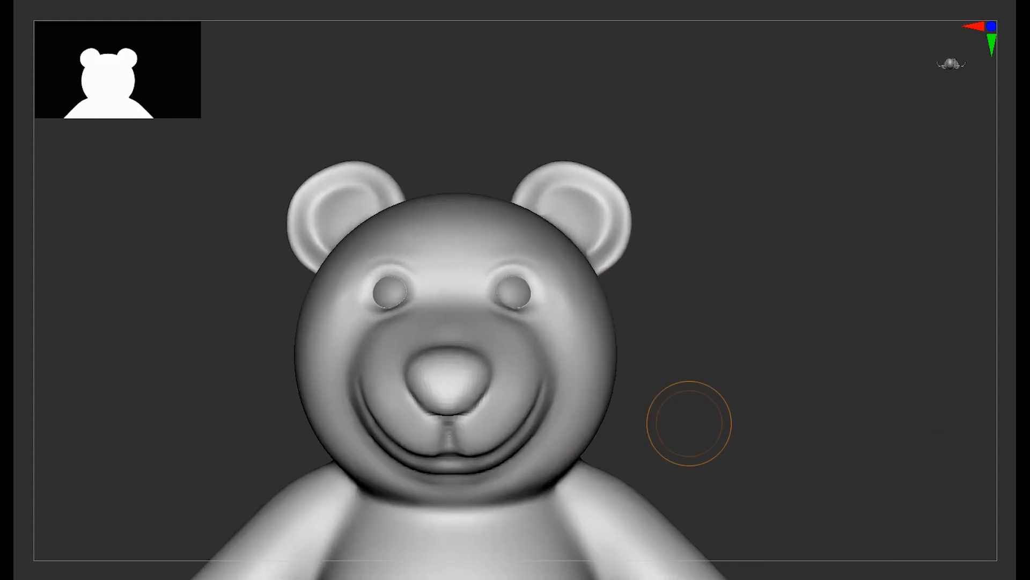
{"action": "mouse_move", "coordinate": [692, 384]}
{"action": "left_mouse_down", "text": "alt"}
{"action": "mouse_move", "coordinate": [684, 322]}
{"action": "mouse_move", "coordinate": [682, 391]}
{"action": "left_mouse_up", "text": "alt"}
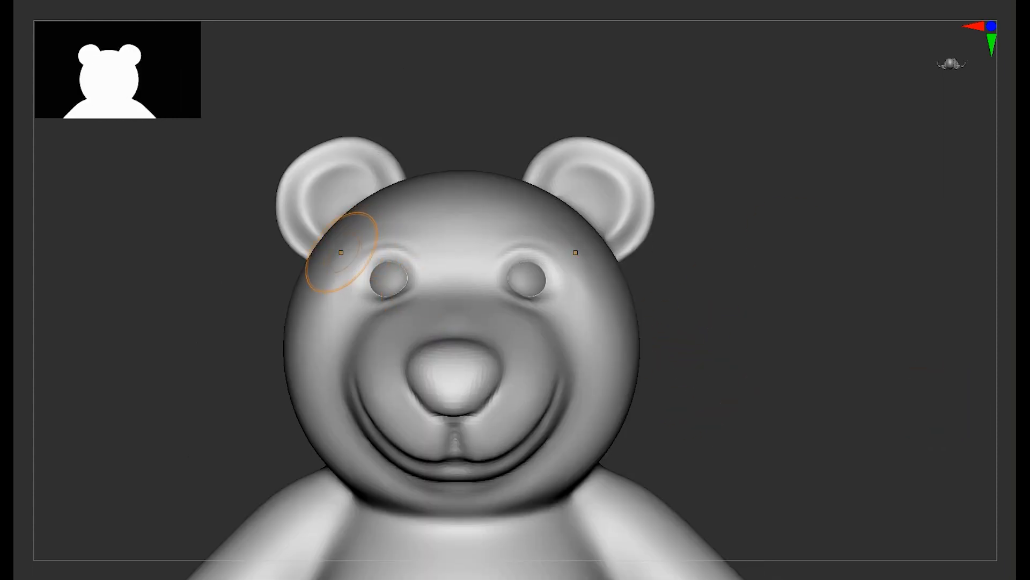
{"action": "left_click_drag", "start_coordinate": [687, 344], "coordinate": [794, 347]}
{"action": "key", "text": "s"}
{"action": "left_click_drag", "start_coordinate": [448, 268], "coordinate": [499, 276]}
{"action": "key", "text": "s"}
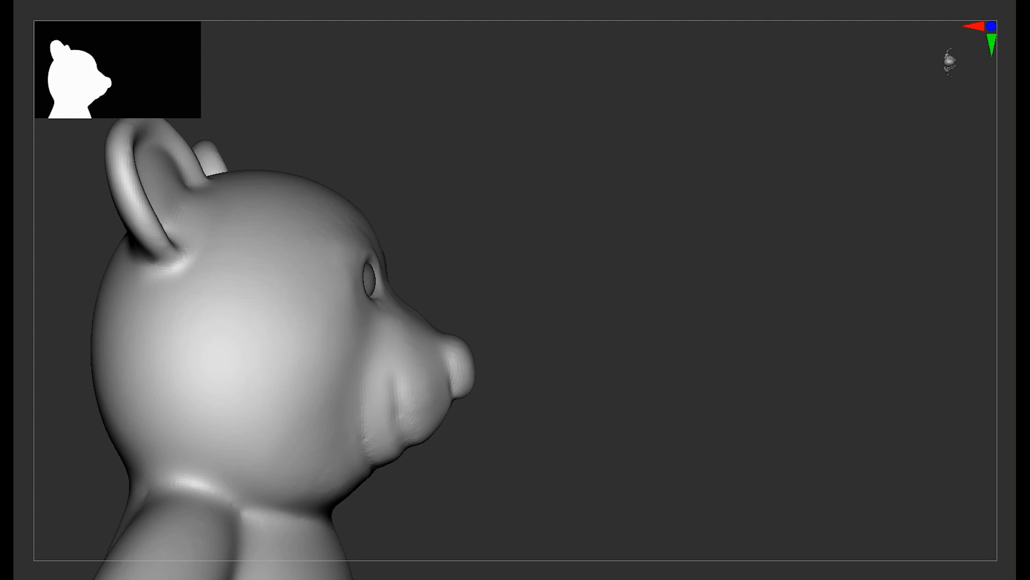
Carve a crease around the upper and outer edges of the muzzle below the eyes and smooth it.
{"action": "left_click_drag", "start_coordinate": [617, 411], "coordinate": [499, 411], "text": "shift"}
{"action": "left_click_drag", "start_coordinate": [161, 430], "coordinate": [239, 423], "text": "shift"}
{"action": "mouse_move", "coordinate": [563, 349]}
{"action": "left_mouse_down", "text": "alt"}
{"action": "mouse_move", "coordinate": [561, 412]}
{"action": "mouse_move", "coordinate": [530, 387]}
{"action": "mouse_move", "coordinate": [485, 225]}
{"action": "mouse_move", "coordinate": [445, 247]}
{"action": "mouse_move", "coordinate": [412, 323]}
{"action": "mouse_move", "coordinate": [460, 406]}
{"action": "mouse_move", "coordinate": [553, 421]}
{"action": "left_mouse_up", "text": "alt"}
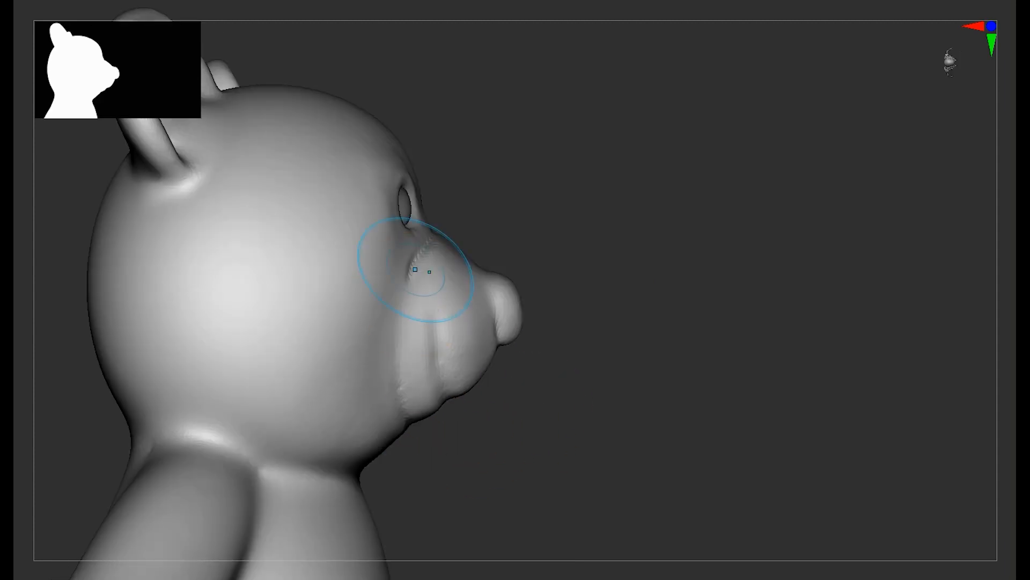
{"action": "mouse_move", "coordinate": [474, 471]}
{"action": "left_mouse_down"}
{"action": "mouse_move", "coordinate": [391, 292]}
{"action": "mouse_move", "coordinate": [475, 436]}
{"action": "mouse_move", "coordinate": [398, 268]}
{"action": "mouse_move", "coordinate": [612, 262]}
{"action": "left_mouse_up"}
{"action": "mouse_move", "coordinate": [826, 301]}
{"action": "left_mouse_down"}
{"action": "mouse_move", "coordinate": [714, 322]}
{"action": "mouse_move", "coordinate": [794, 317]}
{"action": "left_mouse_up"}
{"action": "mouse_move", "coordinate": [703, 322]}
{"action": "left_mouse_down", "text": "alt"}
{"action": "mouse_move", "coordinate": [704, 260]}
{"action": "mouse_move", "coordinate": [698, 312]}
{"action": "left_mouse_up", "text": "alt"}
{"action": "left_click_drag", "start_coordinate": [589, 193], "coordinate": [603, 198], "text": "shift"}
{"action": "left_click_drag", "start_coordinate": [705, 344], "coordinate": [705, 290], "text": "alt"}
{"action": "left_click_drag", "start_coordinate": [706, 290], "coordinate": [617, 295]}
Examine the proportions of the whole bear from the front and at an angle.
{"action": "left_click_drag", "start_coordinate": [698, 290], "coordinate": [784, 332], "text": "alt"}
{"action": "mouse_move", "coordinate": [692, 462]}
{"action": "left_mouse_down", "text": "alt"}
{"action": "mouse_move", "coordinate": [692, 402]}
{"action": "mouse_move", "coordinate": [676, 434]}
{"action": "left_mouse_up", "text": "alt"}
{"action": "mouse_move", "coordinate": [537, 461]}
{"action": "left_mouse_down"}
{"action": "mouse_move", "coordinate": [567, 448]}
{"action": "mouse_move", "coordinate": [550, 456]}
{"action": "left_mouse_up"}
{"action": "left_click_drag", "start_coordinate": [475, 450], "coordinate": [569, 443]}
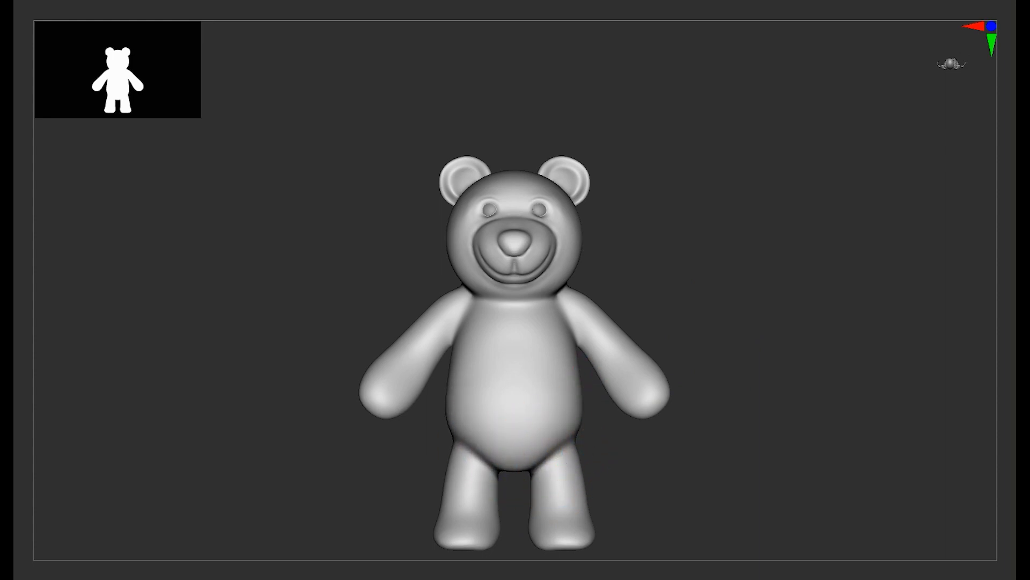
{"action": "mouse_move", "coordinate": [736, 359]}
{"action": "left_mouse_down", "text": "alt"}
{"action": "mouse_move", "coordinate": [782, 338]}
{"action": "mouse_move", "coordinate": [665, 343]}
{"action": "left_mouse_up", "text": "alt"}
{"action": "mouse_move", "coordinate": [665, 343]}
{"action": "left_mouse_down", "text": "alt"}
{"action": "mouse_move", "coordinate": [668, 515]}
{"action": "mouse_move", "coordinate": [735, 505]}
{"action": "left_mouse_up", "text": "alt"}
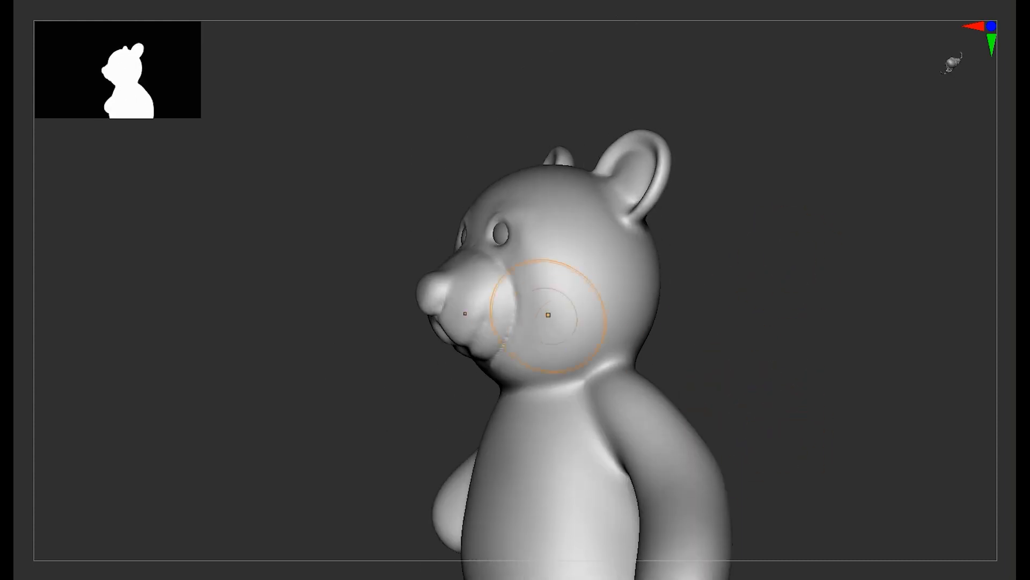
Deepen the mouth line and the centre of the upper lip from below and smooth the strokes.
{"action": "mouse_move", "coordinate": [778, 300]}
{"action": "left_mouse_down"}
{"action": "mouse_move", "coordinate": [714, 333]}
{"action": "mouse_move", "coordinate": [859, 344]}
{"action": "left_mouse_up"}
{"action": "mouse_move", "coordinate": [380, 378]}
{"action": "left_mouse_down"}
{"action": "mouse_move", "coordinate": [448, 334]}
{"action": "mouse_move", "coordinate": [453, 307]}
{"action": "left_mouse_up"}
{"action": "left_click_drag", "start_coordinate": [325, 431], "coordinate": [330, 338]}
{"action": "mouse_move", "coordinate": [456, 313]}
{"action": "left_mouse_down"}
{"action": "mouse_move", "coordinate": [441, 355]}
{"action": "mouse_move", "coordinate": [362, 413]}
{"action": "left_mouse_up"}
{"action": "left_click_drag", "start_coordinate": [411, 391], "coordinate": [363, 407]}
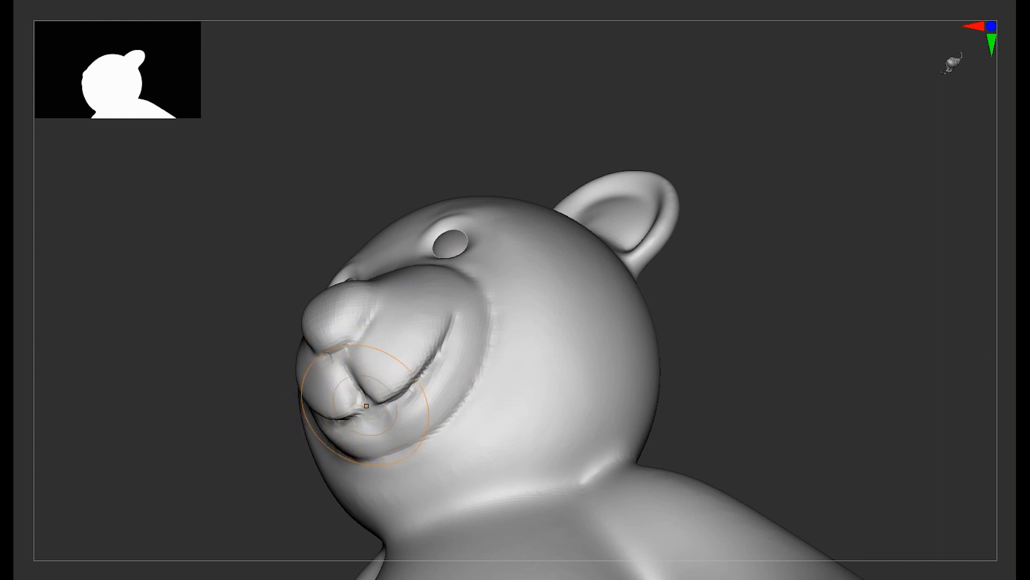
{"action": "left_click_drag", "start_coordinate": [366, 406], "coordinate": [362, 376]}
{"action": "left_click_drag", "start_coordinate": [401, 431], "coordinate": [399, 436], "text": "shift"}
{"action": "left_click_drag", "start_coordinate": [692, 371], "coordinate": [751, 389], "text": "shift"}
{"action": "left_click_drag", "start_coordinate": [747, 344], "coordinate": [746, 386], "text": "alt"}
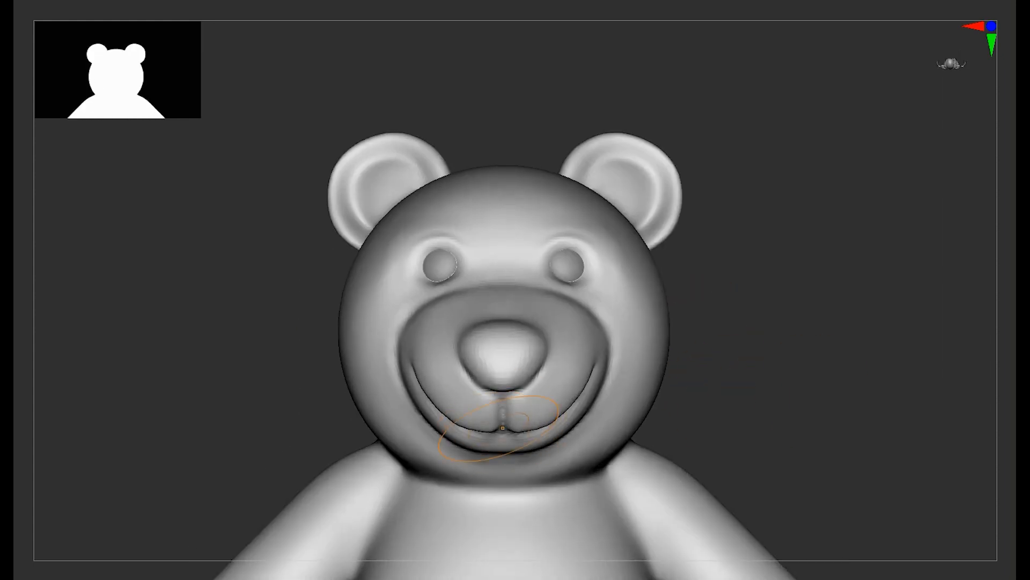
Adjust the shape of the muzzle and mouth on the coloured bear from the front and side.
{"action": "key", "text": "f"}
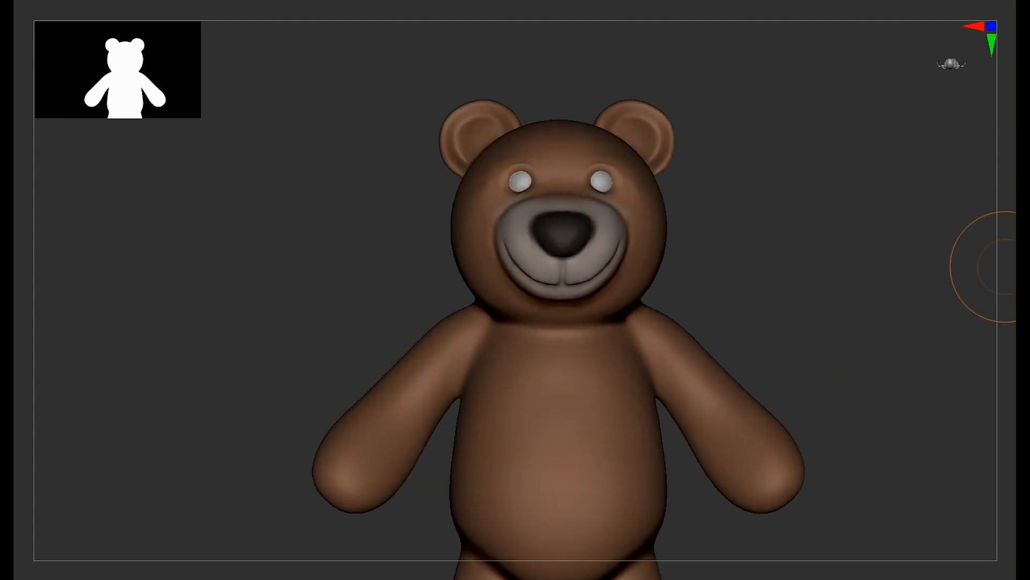
{"action": "mouse_move", "coordinate": [844, 312]}
{"action": "left_mouse_down", "text": "alt"}
{"action": "mouse_move", "coordinate": [816, 345]}
{"action": "mouse_move", "coordinate": [815, 376]}
{"action": "left_mouse_up", "text": "alt"}
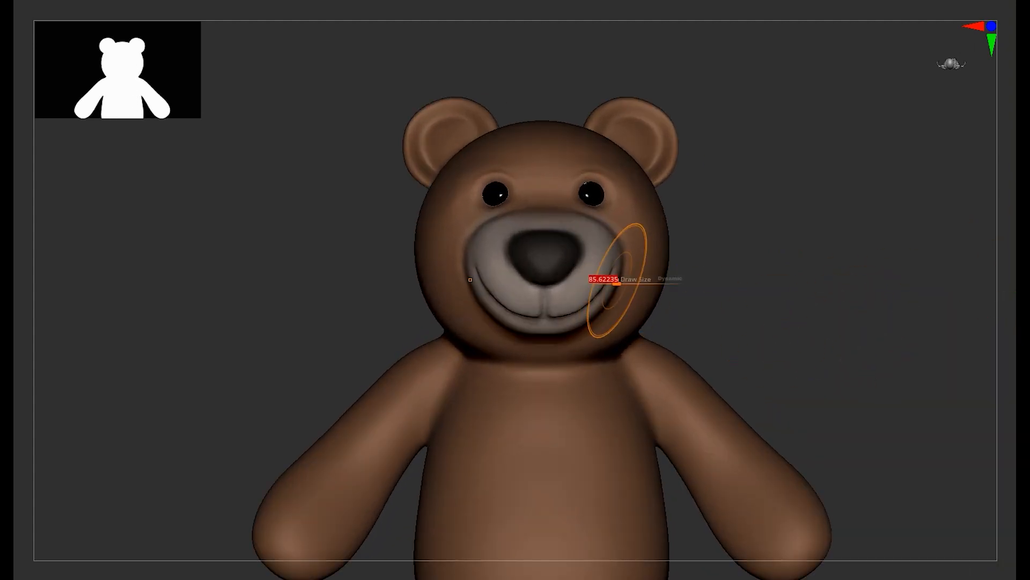
{"action": "left_click_drag", "start_coordinate": [567, 304], "coordinate": [568, 313]}
{"action": "left_click_drag", "start_coordinate": [703, 275], "coordinate": [597, 275]}
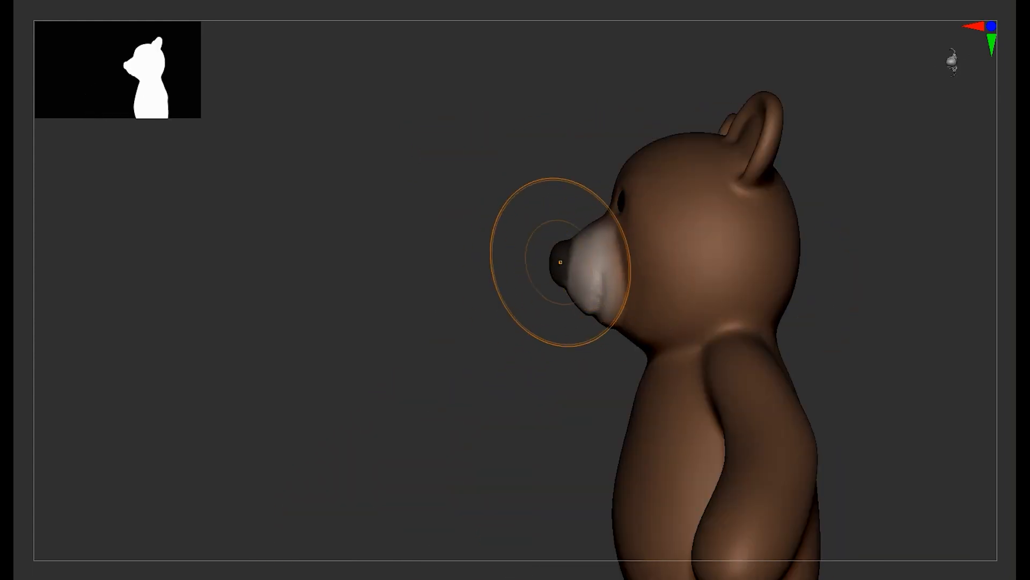
{"action": "left_click_drag", "start_coordinate": [513, 299], "coordinate": [608, 287]}
{"action": "mouse_move", "coordinate": [675, 226]}
{"action": "left_mouse_down", "text": "alt"}
{"action": "mouse_move", "coordinate": [675, 177]}
{"action": "mouse_move", "coordinate": [777, 370]}
{"action": "mouse_move", "coordinate": [789, 440]}
{"action": "left_mouse_up", "text": "alt"}
{"action": "mouse_move", "coordinate": [751, 328]}
{"action": "left_mouse_down", "text": "alt"}
{"action": "mouse_move", "coordinate": [755, 287]}
{"action": "mouse_move", "coordinate": [787, 428]}
{"action": "mouse_move", "coordinate": [847, 297]}
{"action": "mouse_move", "coordinate": [857, 422]}
{"action": "mouse_move", "coordinate": [746, 281]}
{"action": "mouse_move", "coordinate": [803, 299]}
{"action": "mouse_move", "coordinate": [827, 402]}
{"action": "mouse_move", "coordinate": [842, 214]}
{"action": "mouse_move", "coordinate": [842, 340]}
{"action": "mouse_move", "coordinate": [819, 315]}
{"action": "mouse_move", "coordinate": [837, 483]}
{"action": "mouse_move", "coordinate": [834, 338]}
{"action": "left_mouse_up", "text": "alt"}
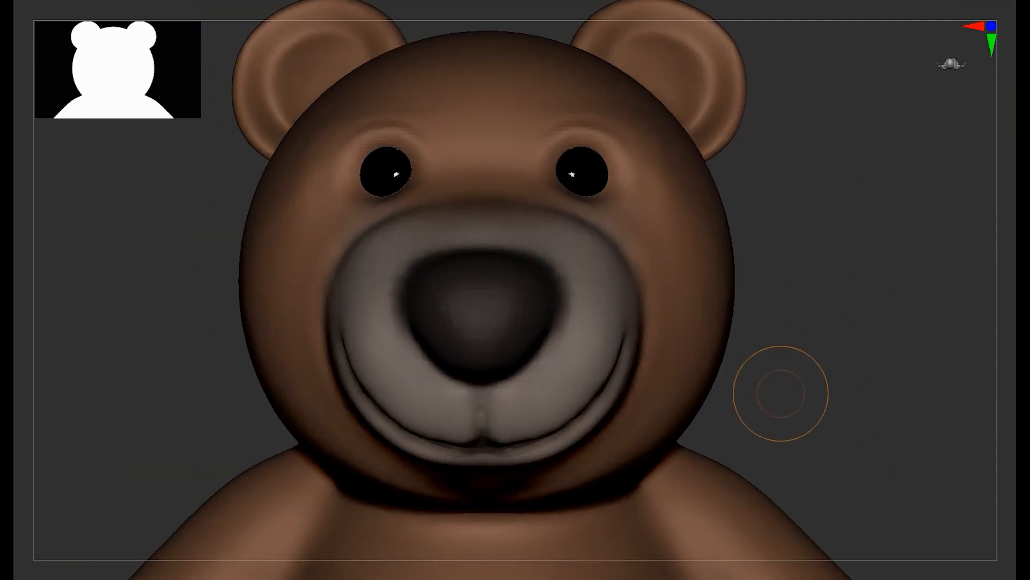
Carve a crease into each side of the nose along its rear edge.
{"action": "left_click_drag", "start_coordinate": [781, 394], "coordinate": [927, 372], "text": "alt"}
{"action": "mouse_move", "coordinate": [885, 292]}
{"action": "left_mouse_down", "text": "alt"}
{"action": "mouse_move", "coordinate": [886, 398]}
{"action": "mouse_move", "coordinate": [886, 268]}
{"action": "left_mouse_up", "text": "alt"}
{"action": "left_click_drag", "start_coordinate": [913, 365], "coordinate": [752, 363], "text": "shift"}
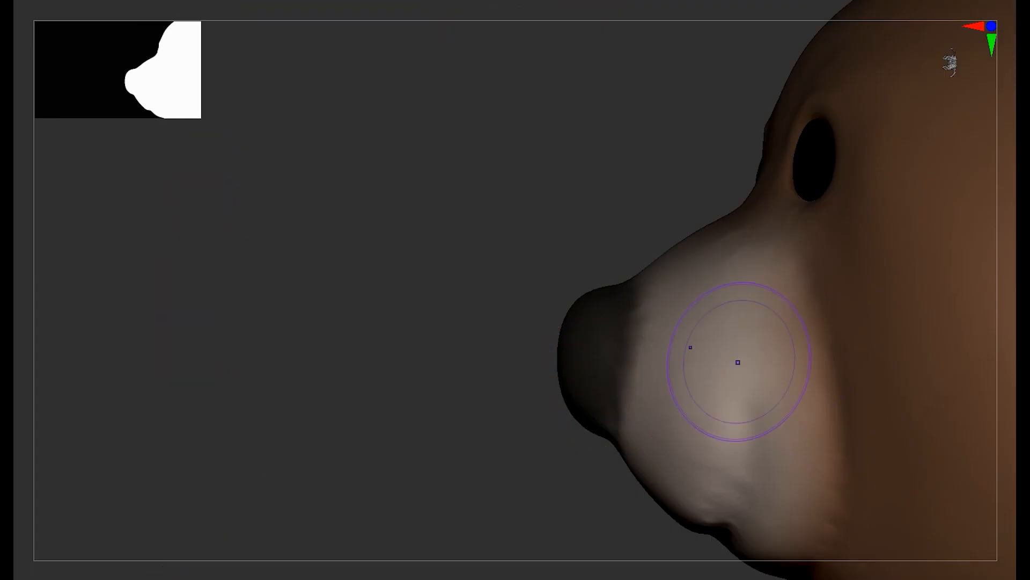
{"action": "left_click_drag", "start_coordinate": [582, 433], "coordinate": [639, 322]}
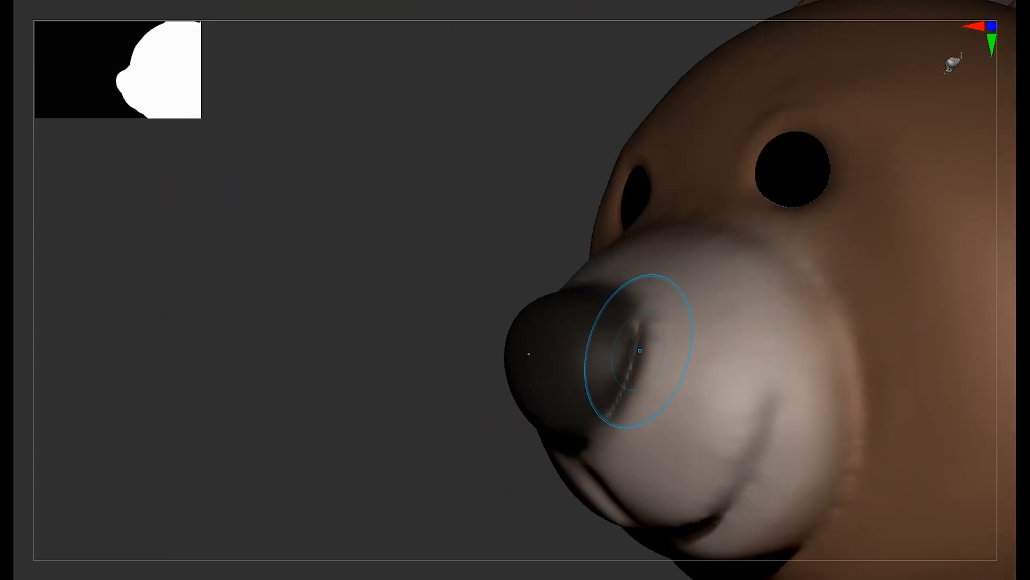
{"action": "left_click_drag", "start_coordinate": [574, 440], "coordinate": [626, 408]}
{"action": "mouse_move", "coordinate": [429, 386]}
{"action": "left_mouse_down"}
{"action": "mouse_move", "coordinate": [424, 446]}
{"action": "mouse_move", "coordinate": [370, 456]}
{"action": "mouse_move", "coordinate": [322, 430]}
{"action": "left_mouse_up"}
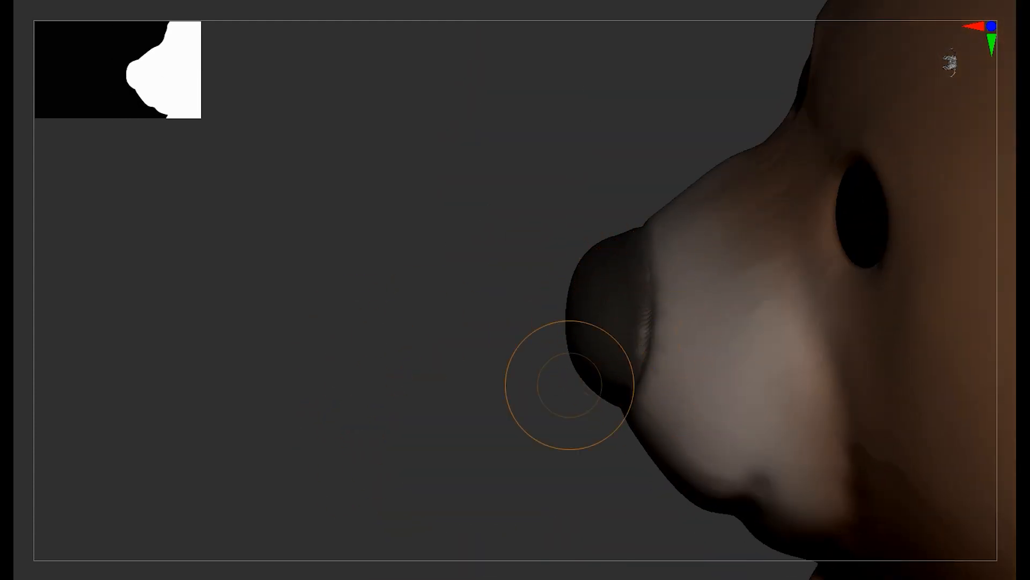
{"action": "left_click_drag", "start_coordinate": [587, 420], "coordinate": [616, 482]}
Sculpt fine crease lines along the upper eyelids of both eyes, undoing the unwanted strokes.
{"action": "mouse_move", "coordinate": [657, 373]}
{"action": "right_mouse_down", "text": "ctrl"}
{"action": "mouse_move", "coordinate": [650, 300]}
{"action": "mouse_move", "coordinate": [666, 359]}
{"action": "right_mouse_up", "text": "ctrl"}
{"action": "right_click_drag", "start_coordinate": [899, 347], "coordinate": [927, 429], "text": "alt"}
{"action": "mouse_move", "coordinate": [929, 325]}
{"action": "right_mouse_down", "text": "alt"}
{"action": "mouse_move", "coordinate": [945, 419]}
{"action": "mouse_move", "coordinate": [741, 348]}
{"action": "mouse_move", "coordinate": [887, 372]}
{"action": "mouse_move", "coordinate": [871, 342]}
{"action": "right_mouse_up", "text": "alt"}
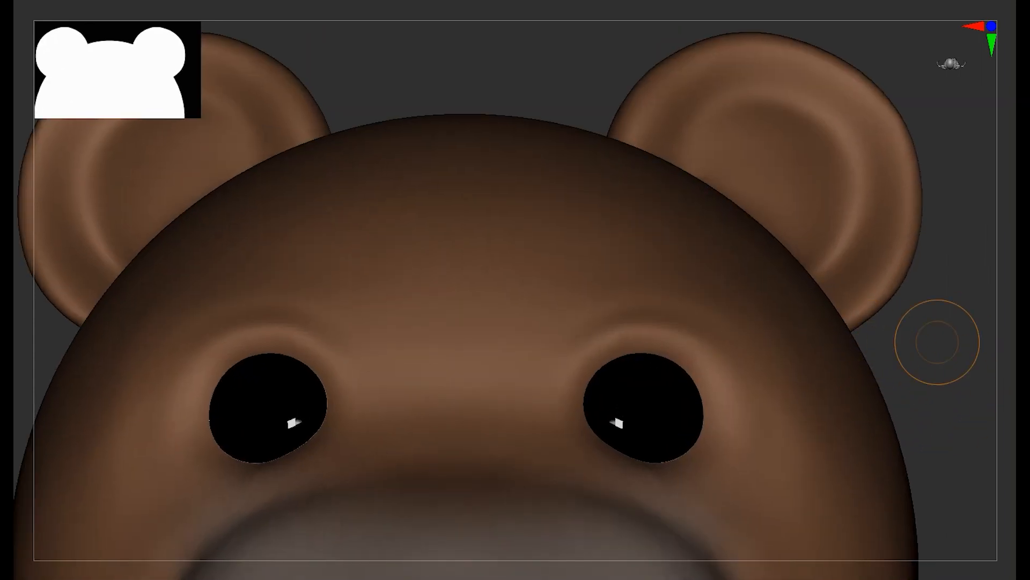
{"action": "mouse_move", "coordinate": [717, 381]}
{"action": "left_mouse_down"}
{"action": "mouse_move", "coordinate": [699, 350]}
{"action": "mouse_move", "coordinate": [585, 405]}
{"action": "left_mouse_up"}
{"action": "key", "text": "ctrl+z"}
{"action": "mouse_move", "coordinate": [717, 402]}
{"action": "left_mouse_down"}
{"action": "mouse_move", "coordinate": [689, 339]}
{"action": "mouse_move", "coordinate": [571, 379]}
{"action": "left_mouse_up"}
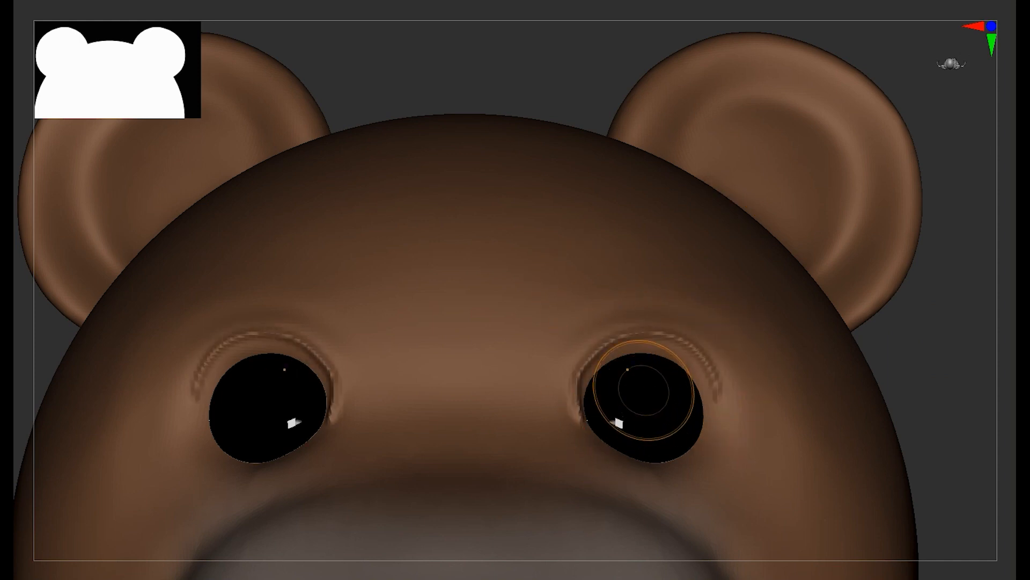
{"action": "mouse_move", "coordinate": [703, 390]}
{"action": "left_mouse_down"}
{"action": "mouse_move", "coordinate": [663, 353]}
{"action": "mouse_move", "coordinate": [686, 368]}
{"action": "mouse_move", "coordinate": [585, 410]}
{"action": "mouse_move", "coordinate": [612, 363]}
{"action": "mouse_move", "coordinate": [698, 423]}
{"action": "left_mouse_up"}
{"action": "key", "text": "ctrl+z"}
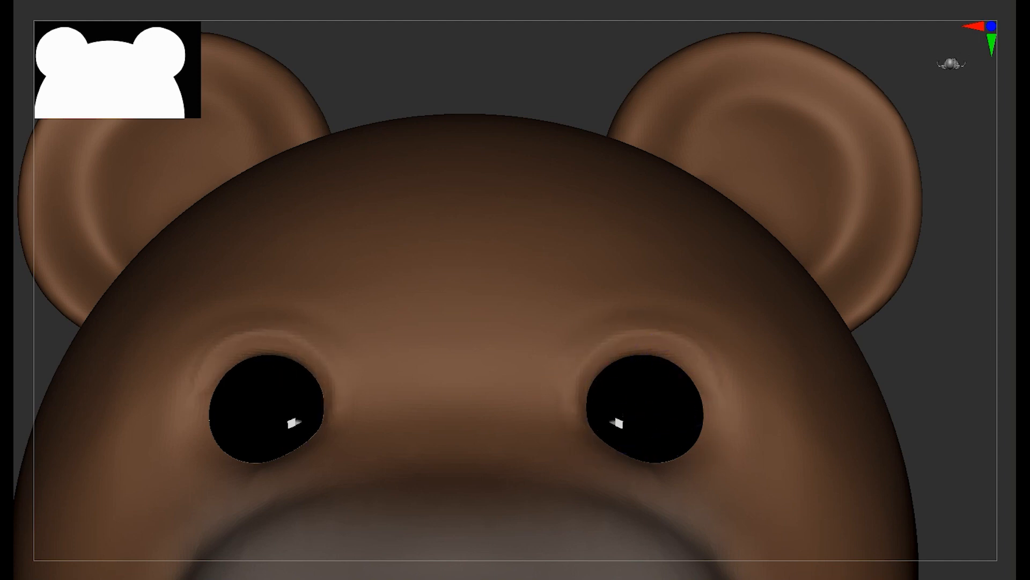
Smooth the upper eyelids of both eyes and soften the creases into the surrounding surface.
{"action": "mouse_move", "coordinate": [938, 339]}
{"action": "left_mouse_down"}
{"action": "mouse_move", "coordinate": [574, 391]}
{"action": "mouse_move", "coordinate": [692, 454]}
{"action": "left_mouse_up"}
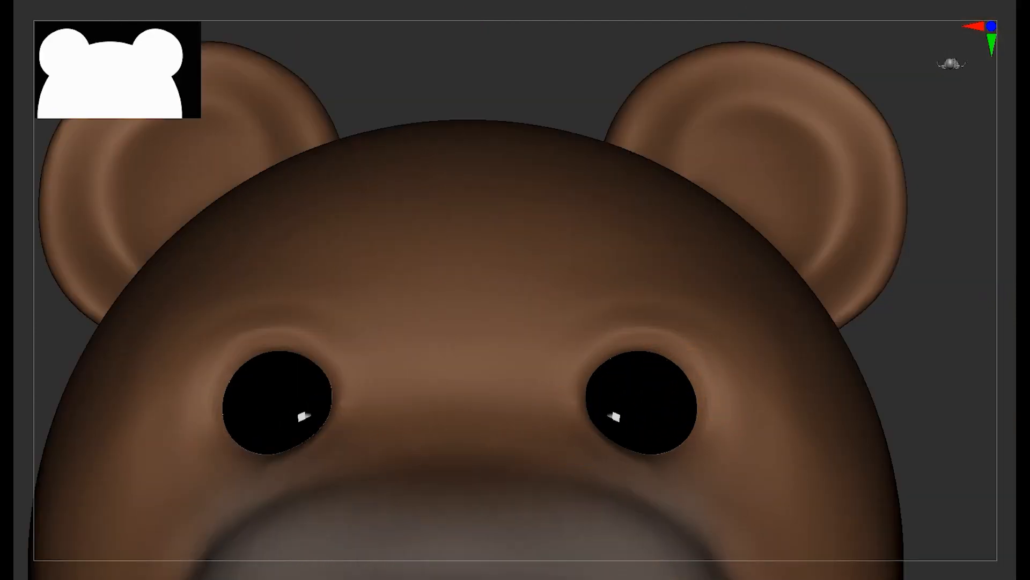
{"action": "mouse_move", "coordinate": [593, 369]}
{"action": "left_mouse_down", "text": "shift"}
{"action": "mouse_move", "coordinate": [637, 355]}
{"action": "mouse_move", "coordinate": [622, 355]}
{"action": "left_mouse_up", "text": "shift"}
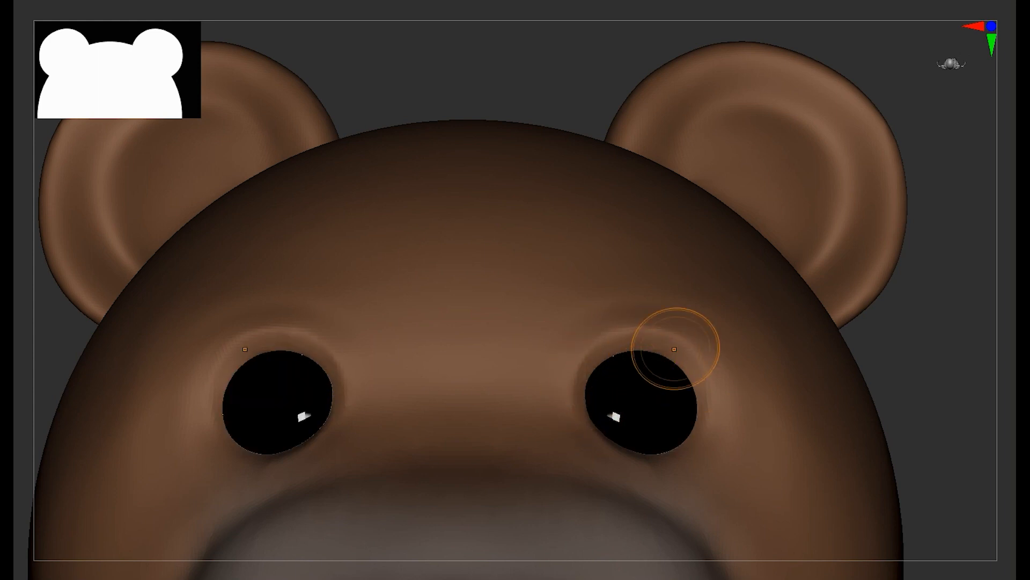
{"action": "left_click_drag", "start_coordinate": [872, 359], "coordinate": [853, 450], "text": "alt"}
{"action": "key", "text": "s"}
{"action": "left_click_drag", "start_coordinate": [723, 465], "coordinate": [680, 464]}
{"action": "mouse_move", "coordinate": [955, 385]}
{"action": "left_mouse_down"}
{"action": "mouse_move", "coordinate": [951, 424]}
{"action": "mouse_move", "coordinate": [912, 433]}
{"action": "left_mouse_up"}
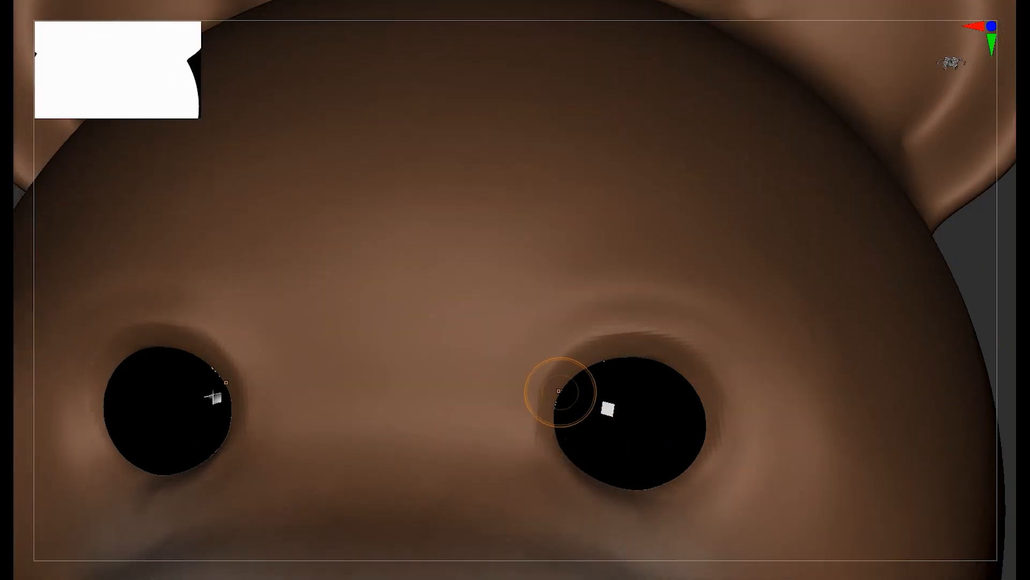
Sculpt the rims around both eye sockets along the inner, lower, outer and upper edges.
{"action": "mouse_move", "coordinate": [556, 415]}
{"action": "left_mouse_down"}
{"action": "mouse_move", "coordinate": [567, 453]}
{"action": "mouse_move", "coordinate": [602, 474]}
{"action": "left_mouse_up"}
{"action": "left_click_drag", "start_coordinate": [965, 287], "coordinate": [869, 311]}
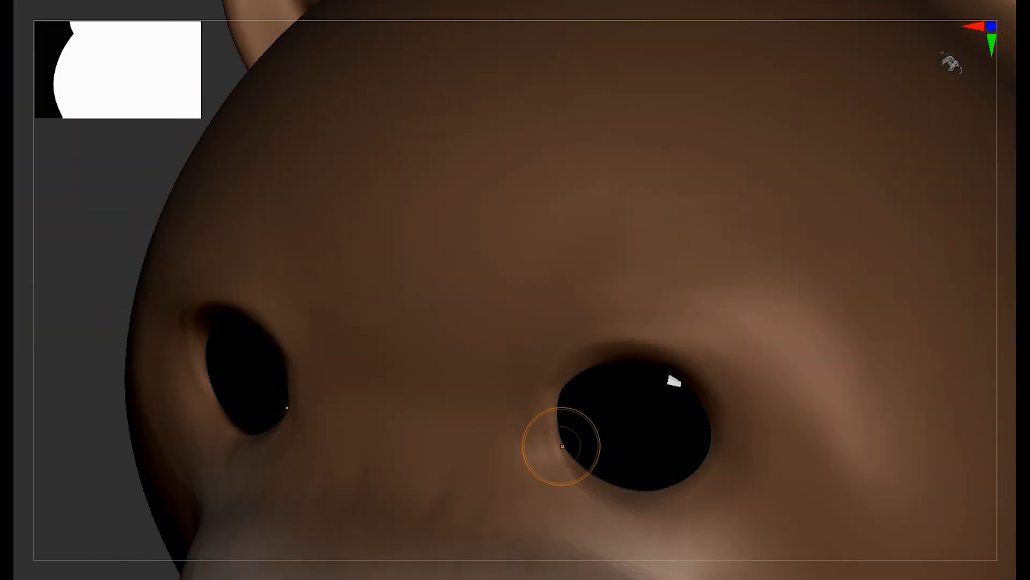
{"action": "left_click_drag", "start_coordinate": [564, 455], "coordinate": [628, 485]}
{"action": "left_click_drag", "start_coordinate": [966, 376], "coordinate": [1012, 408]}
{"action": "mouse_move", "coordinate": [708, 437]}
{"action": "left_mouse_down"}
{"action": "mouse_move", "coordinate": [699, 399]}
{"action": "mouse_move", "coordinate": [598, 369]}
{"action": "mouse_move", "coordinate": [614, 357]}
{"action": "left_mouse_up"}
{"action": "left_click_drag", "start_coordinate": [927, 350], "coordinate": [854, 351]}
{"action": "mouse_move", "coordinate": [575, 385]}
{"action": "left_mouse_down"}
{"action": "mouse_move", "coordinate": [623, 360]}
{"action": "mouse_move", "coordinate": [593, 372]}
{"action": "left_mouse_up"}
{"action": "left_click_drag", "start_coordinate": [559, 429], "coordinate": [568, 386]}
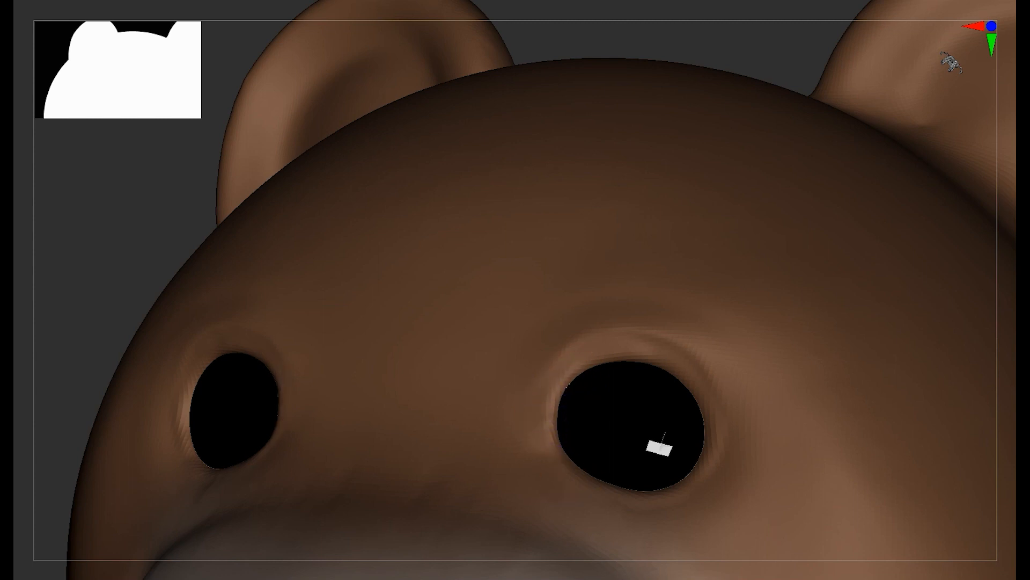
{"action": "mouse_move", "coordinate": [1013, 393]}
{"action": "left_mouse_down", "text": "shift"}
{"action": "mouse_move", "coordinate": [838, 370]}
{"action": "mouse_move", "coordinate": [832, 386]}
{"action": "mouse_move", "coordinate": [805, 361]}
{"action": "mouse_move", "coordinate": [660, 416]}
{"action": "left_mouse_up", "text": "shift"}
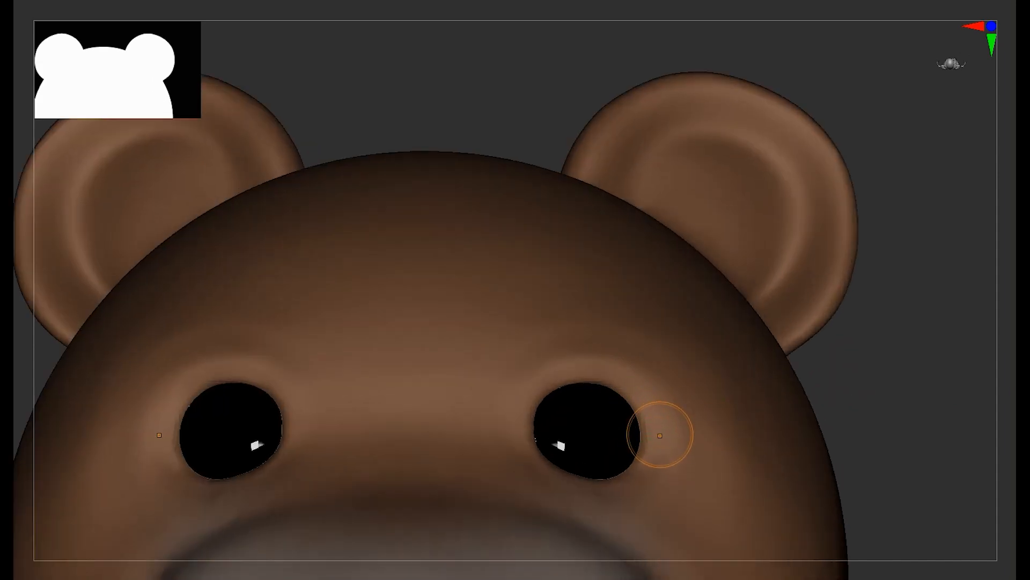
{"action": "left_click_drag", "start_coordinate": [854, 355], "coordinate": [809, 393]}
{"action": "mouse_move", "coordinate": [661, 423]}
{"action": "left_mouse_down"}
{"action": "mouse_move", "coordinate": [651, 361]}
{"action": "mouse_move", "coordinate": [644, 349]}
{"action": "mouse_move", "coordinate": [659, 426]}
{"action": "mouse_move", "coordinate": [626, 333]}
{"action": "mouse_move", "coordinate": [649, 451]}
{"action": "mouse_move", "coordinate": [640, 458]}
{"action": "mouse_move", "coordinate": [643, 414]}
{"action": "left_mouse_up"}
{"action": "key", "text": "ctrl+z"}
{"action": "key", "text": "ctrl+z"}
{"action": "key", "text": "ctrl+z"}
{"action": "left_click_drag", "start_coordinate": [632, 361], "coordinate": [606, 350]}
{"action": "key", "text": "ctrl+z"}
Carve curved crease lines above and beside both eyes and soften them along the upper eyelids.
{"action": "mouse_move", "coordinate": [655, 396]}
{"action": "left_mouse_down"}
{"action": "mouse_move", "coordinate": [558, 352]}
{"action": "mouse_move", "coordinate": [597, 353]}
{"action": "left_mouse_up"}
{"action": "left_click_drag", "start_coordinate": [636, 365], "coordinate": [558, 352]}
{"action": "left_click_drag", "start_coordinate": [653, 396], "coordinate": [569, 347]}
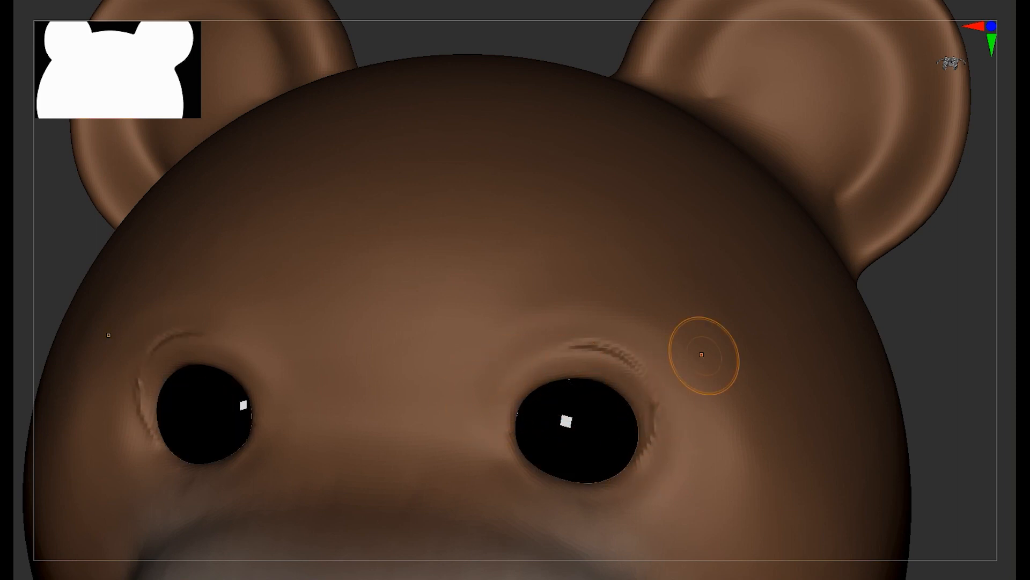
{"action": "left_click_drag", "start_coordinate": [888, 329], "coordinate": [900, 331], "text": "shift"}
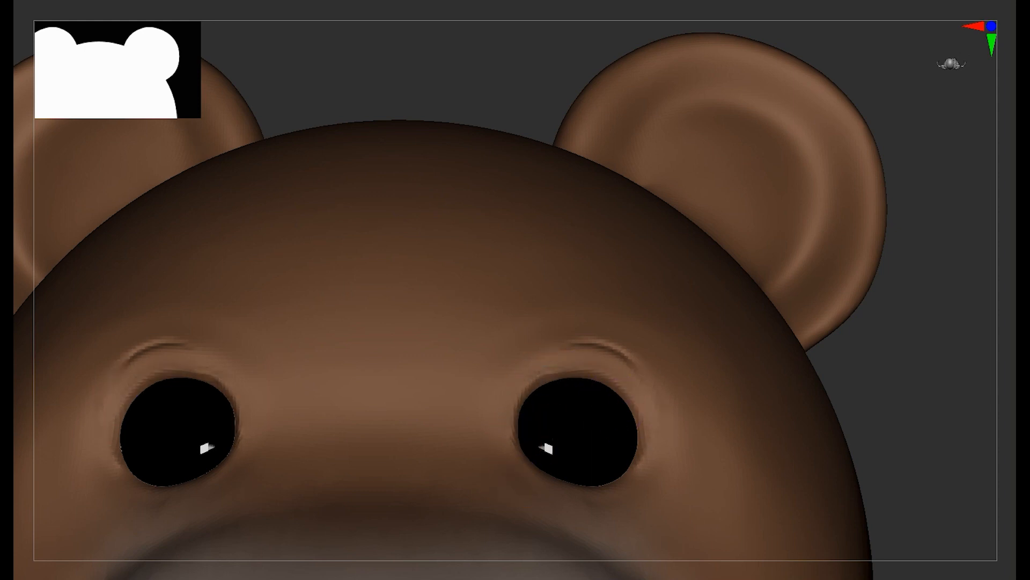
{"action": "right_click_drag", "start_coordinate": [693, 384], "coordinate": [550, 415], "text": "ctrl"}
{"action": "left_click_drag", "start_coordinate": [525, 433], "coordinate": [704, 359]}
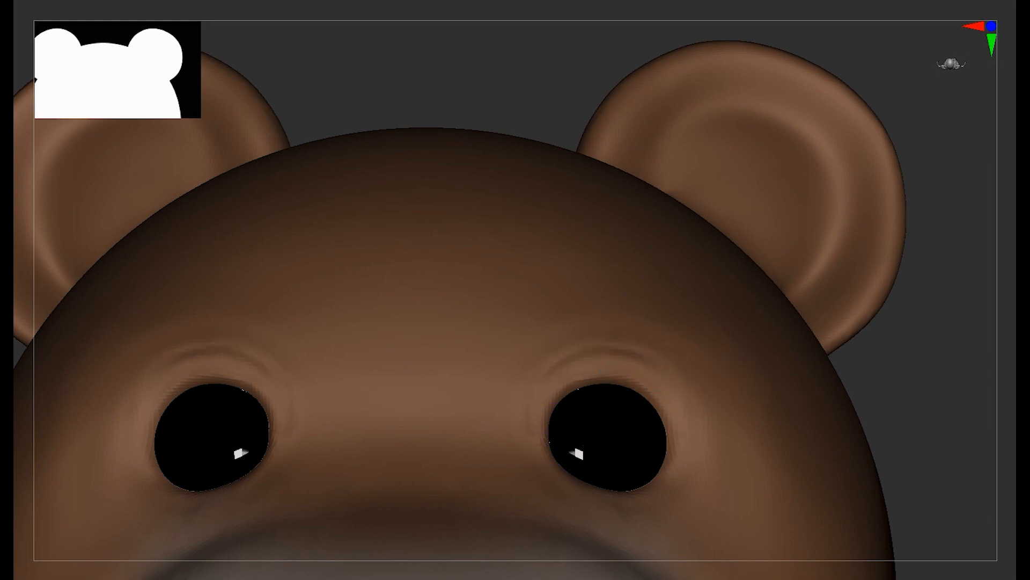
Adjust the brush size and smooth the eyelid creases into the head surface around both eyes.
{"action": "mouse_move", "coordinate": [810, 381]}
{"action": "right_mouse_down", "text": "ctrl"}
{"action": "mouse_move", "coordinate": [756, 350]}
{"action": "mouse_move", "coordinate": [789, 448]}
{"action": "mouse_move", "coordinate": [786, 499]}
{"action": "right_mouse_up", "text": "ctrl"}
{"action": "key", "text": "s"}
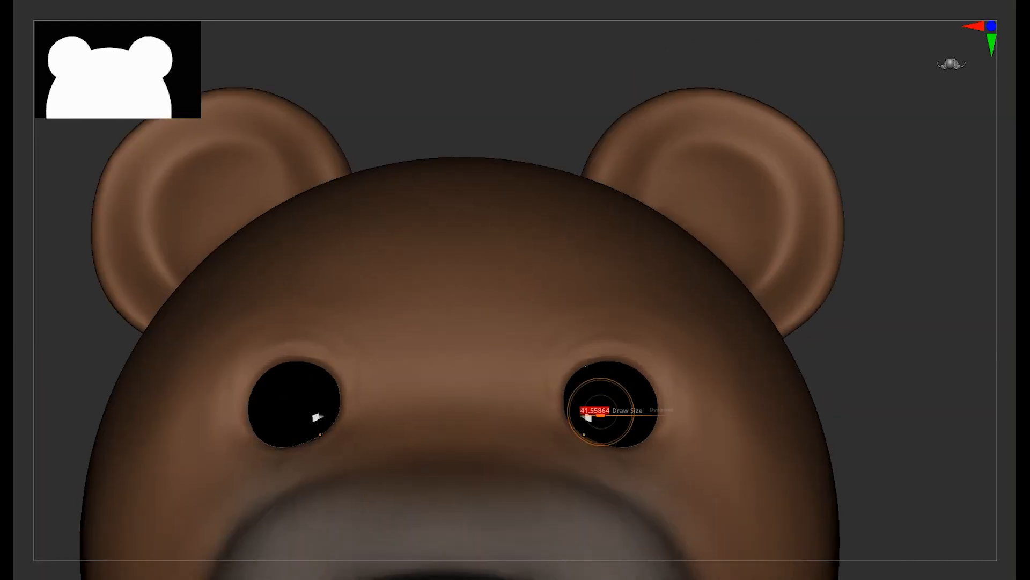
{"action": "mouse_move", "coordinate": [805, 370]}
{"action": "right_mouse_down", "text": "alt"}
{"action": "mouse_move", "coordinate": [759, 370]}
{"action": "mouse_move", "coordinate": [854, 392]}
{"action": "right_mouse_up", "text": "alt"}
{"action": "right_click_drag", "start_coordinate": [853, 392], "coordinate": [814, 384]}
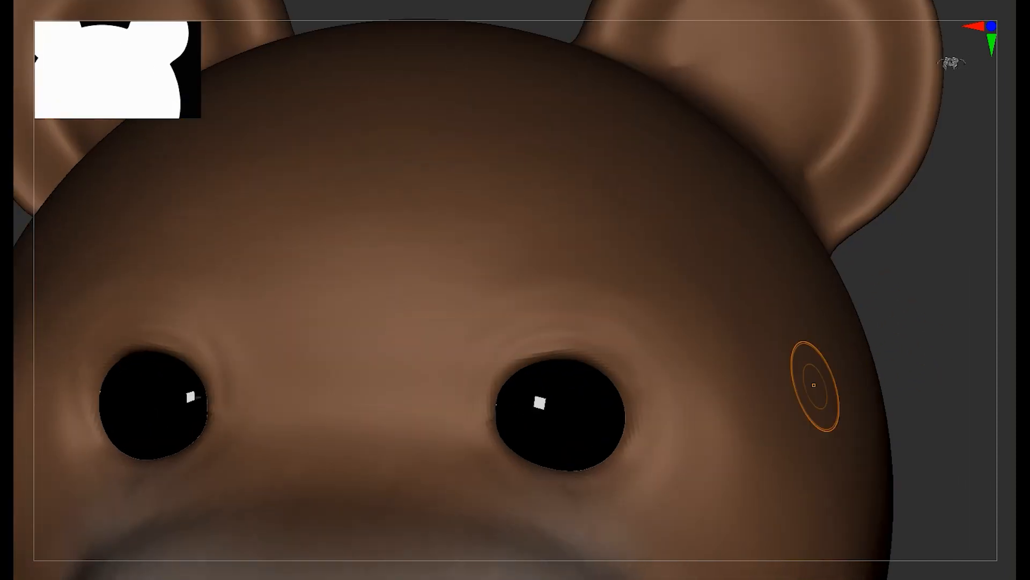
{"action": "right_click_drag", "start_coordinate": [577, 364], "coordinate": [615, 358]}
{"action": "mouse_move", "coordinate": [578, 386]}
{"action": "right_mouse_down"}
{"action": "mouse_move", "coordinate": [575, 330]}
{"action": "mouse_move", "coordinate": [624, 369]}
{"action": "right_mouse_up"}
{"action": "key", "text": "s"}
{"action": "mouse_move", "coordinate": [846, 323]}
{"action": "right_mouse_down"}
{"action": "mouse_move", "coordinate": [674, 405]}
{"action": "mouse_move", "coordinate": [845, 379]}
{"action": "right_mouse_up"}
{"action": "right_click_drag", "start_coordinate": [977, 322], "coordinate": [966, 316], "text": "shift"}
{"action": "mouse_move", "coordinate": [966, 317]}
{"action": "right_mouse_down", "text": "ctrl"}
{"action": "mouse_move", "coordinate": [963, 237]}
{"action": "mouse_move", "coordinate": [963, 351]}
{"action": "mouse_move", "coordinate": [679, 376]}
{"action": "right_mouse_up", "text": "ctrl"}
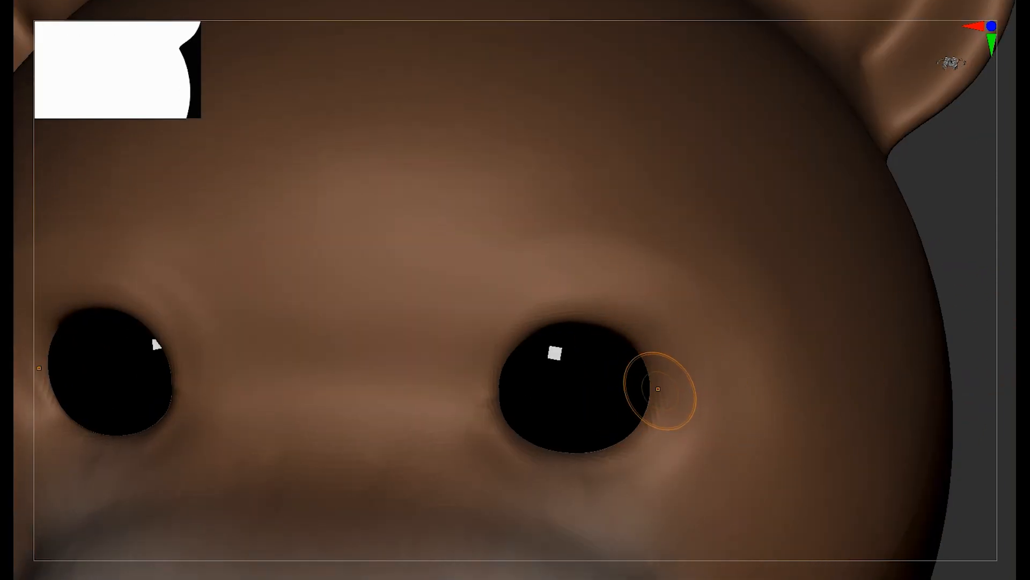
Carve a deep arched crease over the top and sides of both eyes and smooth its jagged strokes.
{"action": "mouse_move", "coordinate": [598, 280]}
{"action": "left_mouse_down"}
{"action": "mouse_move", "coordinate": [509, 309]}
{"action": "mouse_move", "coordinate": [497, 423]}
{"action": "left_mouse_up"}
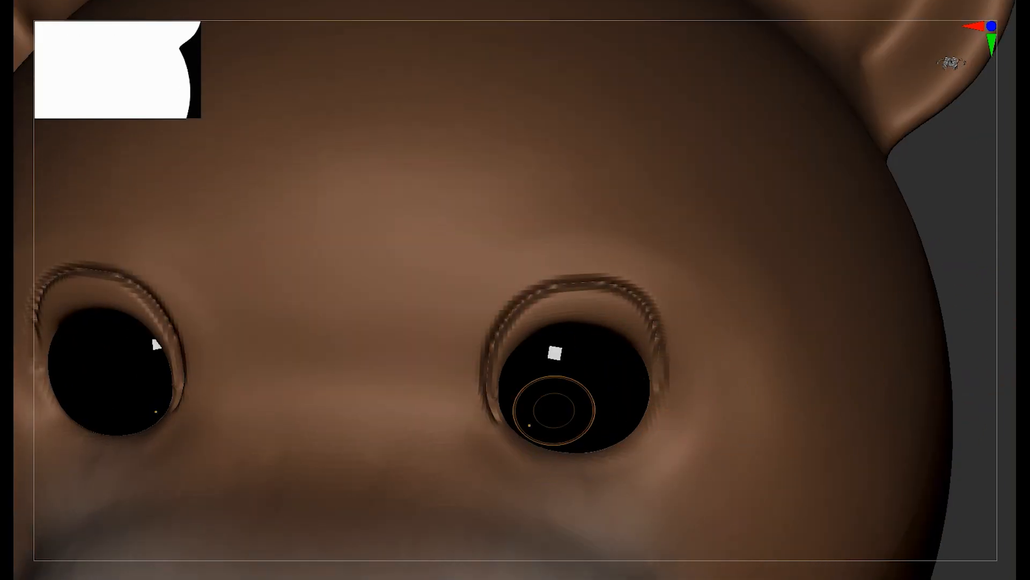
{"action": "right_click_drag", "start_coordinate": [920, 299], "coordinate": [887, 273]}
{"action": "mouse_move", "coordinate": [591, 321]}
{"action": "left_mouse_down"}
{"action": "mouse_move", "coordinate": [605, 327]}
{"action": "mouse_move", "coordinate": [483, 345]}
{"action": "mouse_move", "coordinate": [625, 303]}
{"action": "left_mouse_up"}
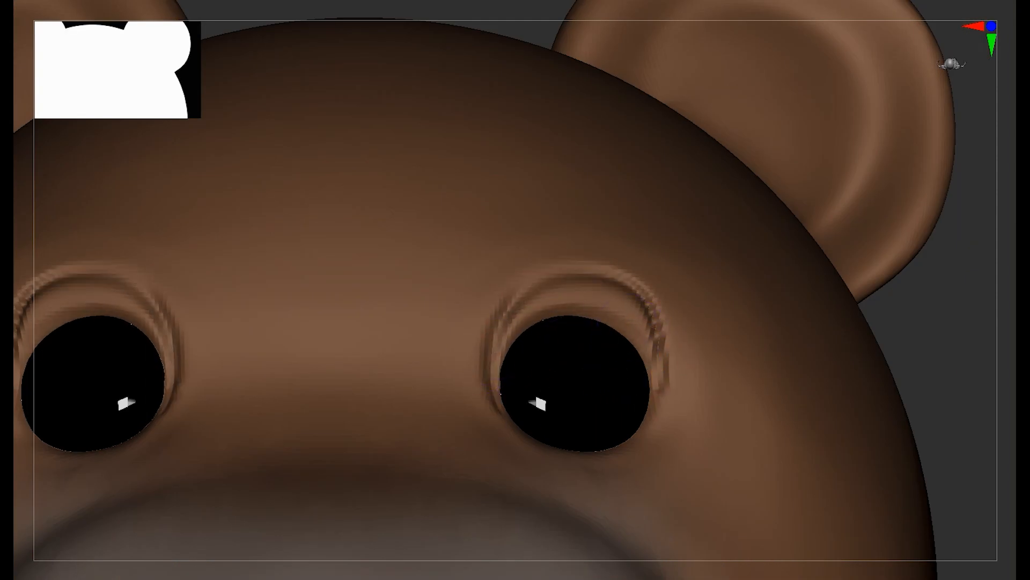
{"action": "right_click_drag", "start_coordinate": [667, 367], "coordinate": [651, 394]}
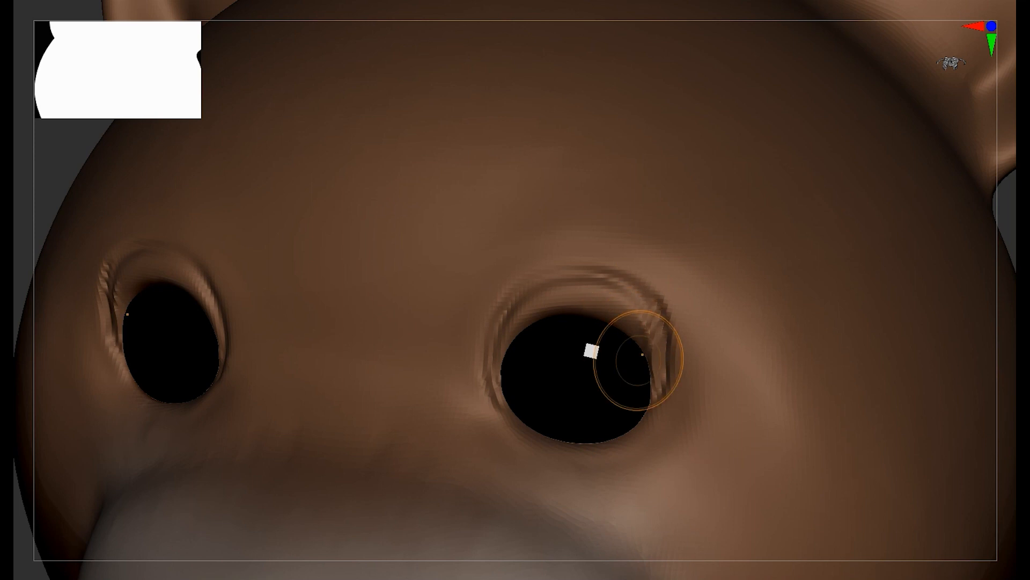
{"action": "right_click_drag", "start_coordinate": [529, 546], "coordinate": [494, 577]}
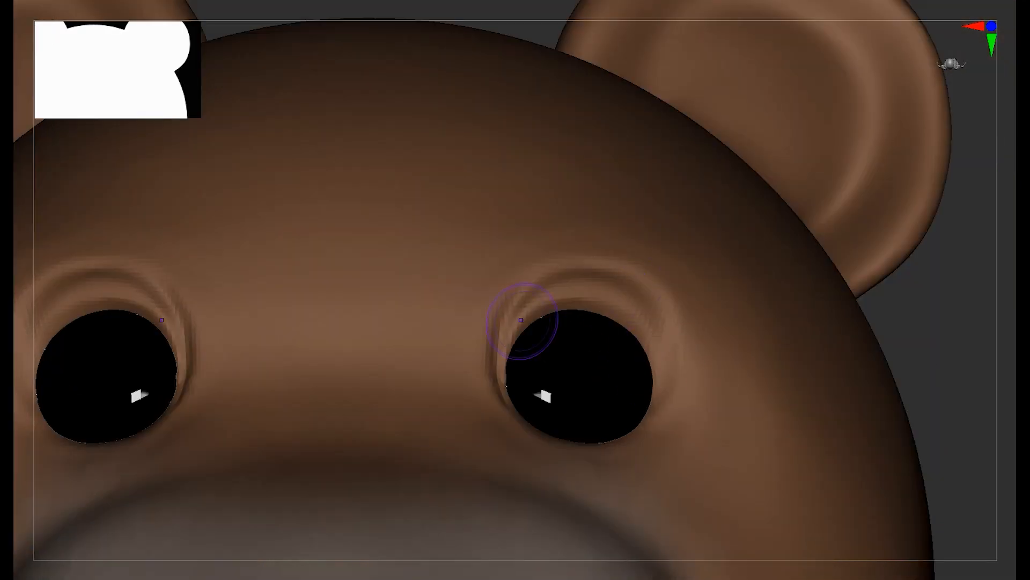
Blend the deep creases around both eye sockets into the head, temporarily hiding the eyeballs to reach the surface.
{"action": "left_click_drag", "start_coordinate": [912, 352], "coordinate": [913, 398], "text": "alt"}
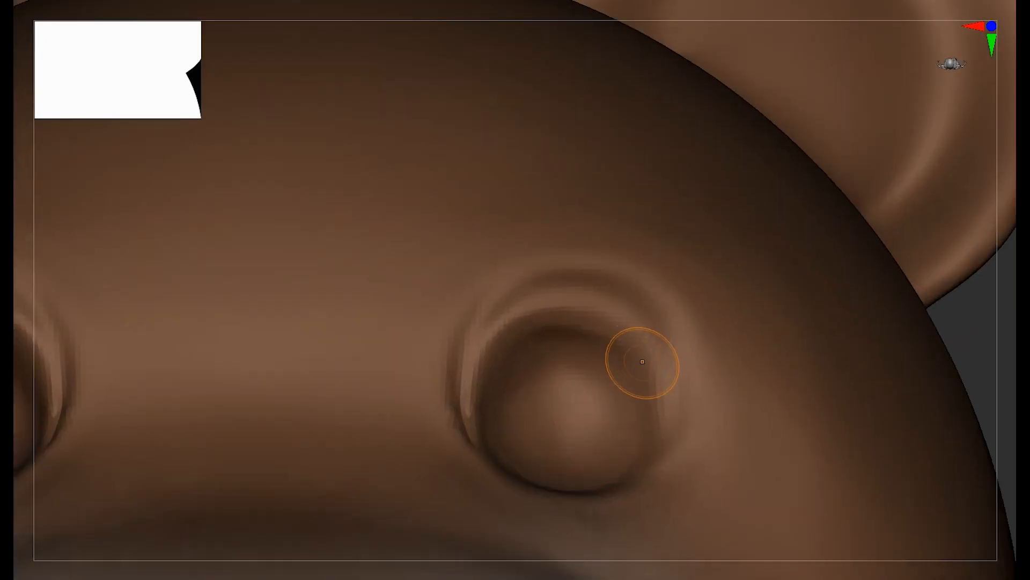
{"action": "left_click_drag", "start_coordinate": [652, 459], "coordinate": [539, 353]}
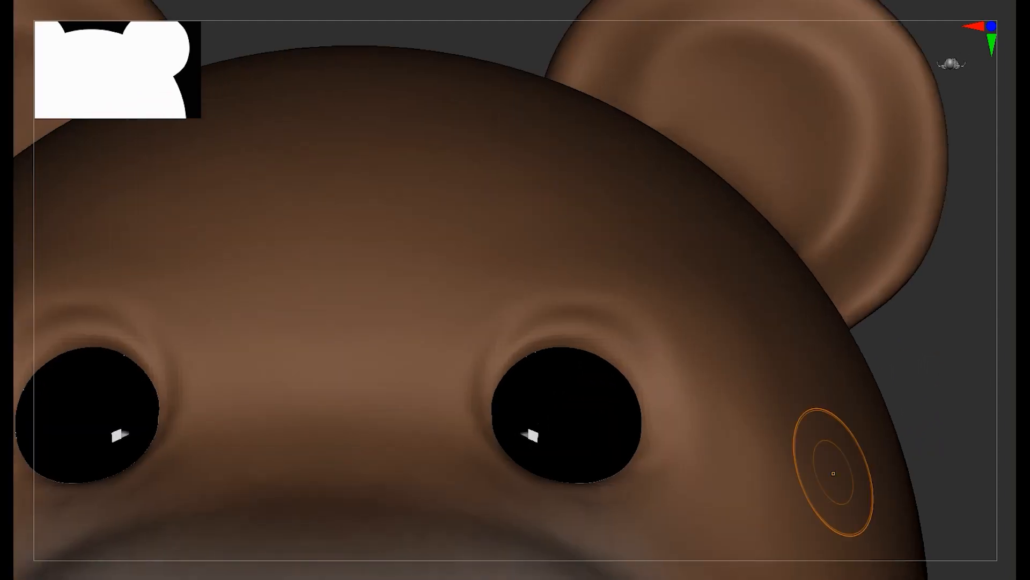
{"action": "key", "text": "s"}
{"action": "left_click_drag", "start_coordinate": [613, 368], "coordinate": [642, 415]}
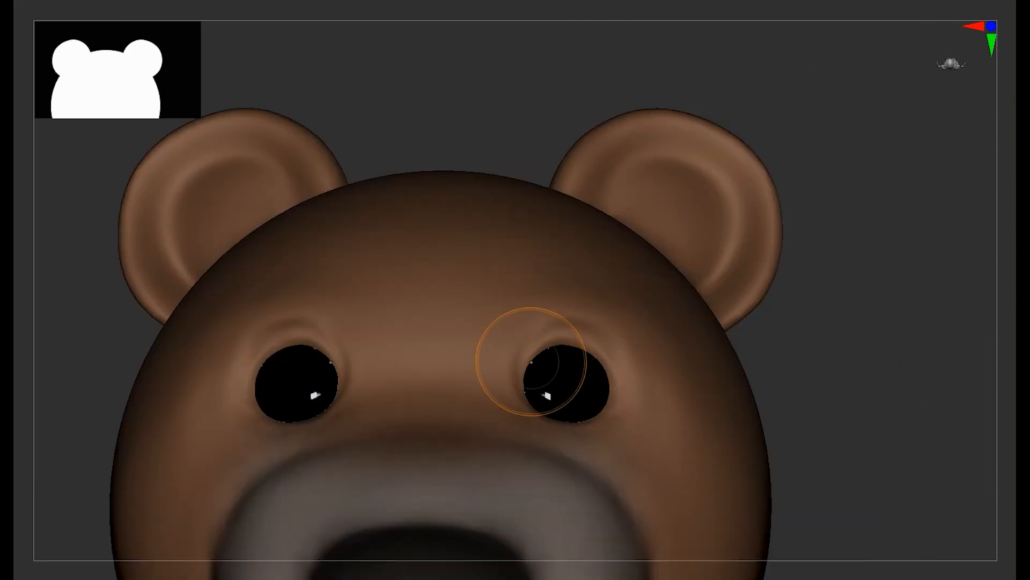
{"action": "left_click_drag", "start_coordinate": [544, 298], "coordinate": [794, 370], "text": "alt"}
{"action": "key", "text": "s"}
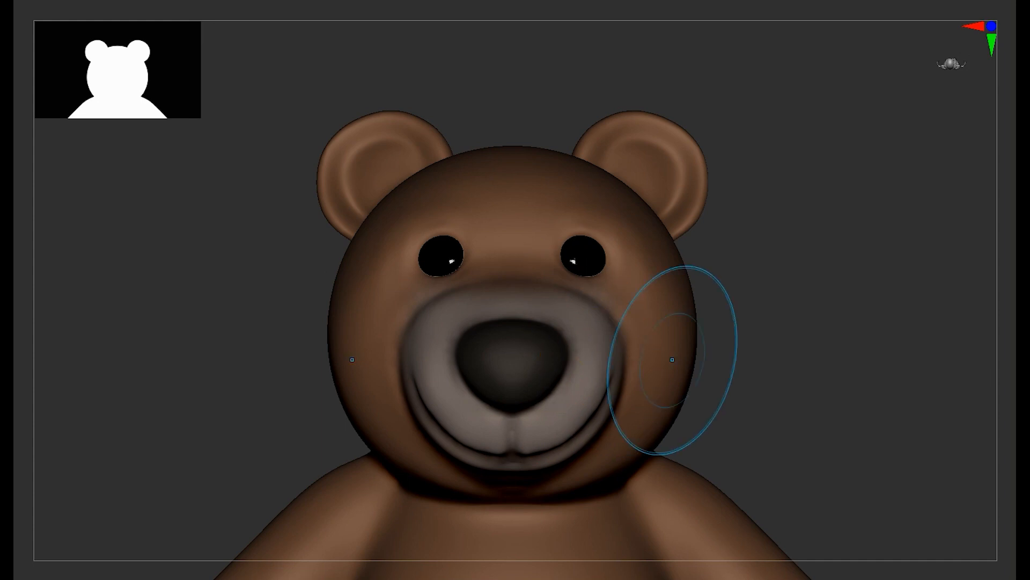
Examine the proportions of the bear's head and body from the front and side.
{"action": "left_click_drag", "start_coordinate": [730, 365], "coordinate": [725, 302], "text": "alt"}
{"action": "key", "text": "f"}
{"action": "left_click_drag", "start_coordinate": [751, 344], "coordinate": [751, 322], "text": "alt"}
{"action": "left_click_drag", "start_coordinate": [752, 322], "coordinate": [607, 322]}
{"action": "left_click_drag", "start_coordinate": [800, 343], "coordinate": [778, 343]}
{"action": "left_click_drag", "start_coordinate": [755, 279], "coordinate": [764, 435], "text": "alt"}
{"action": "left_click_drag", "start_coordinate": [698, 344], "coordinate": [837, 344], "text": "shift"}
{"action": "left_click_drag", "start_coordinate": [805, 242], "coordinate": [805, 397], "text": "alt"}
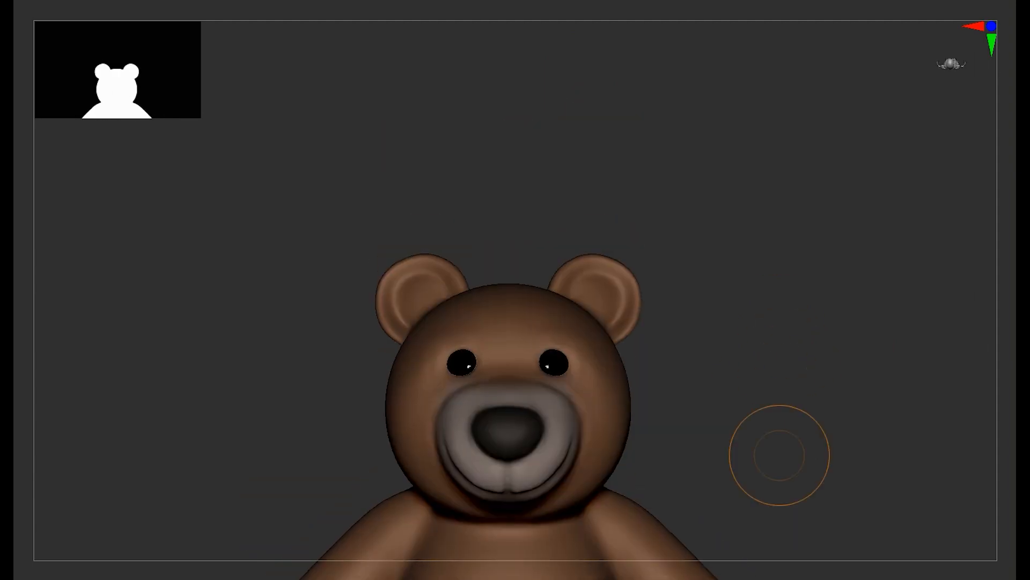
{"action": "left_click_drag", "start_coordinate": [805, 344], "coordinate": [736, 349]}
{"action": "left_click_drag", "start_coordinate": [736, 312], "coordinate": [736, 343], "text": "alt"}
Adjust the shape of both ears and the area where they join the head, working from the front and side.
{"action": "mouse_move", "coordinate": [631, 234]}
{"action": "left_mouse_down"}
{"action": "mouse_move", "coordinate": [639, 215]}
{"action": "mouse_move", "coordinate": [617, 198]}
{"action": "left_mouse_up"}
{"action": "mouse_move", "coordinate": [805, 214]}
{"action": "left_mouse_down", "text": "alt"}
{"action": "mouse_move", "coordinate": [722, 330]}
{"action": "mouse_move", "coordinate": [722, 371]}
{"action": "left_mouse_up", "text": "alt"}
{"action": "left_click_drag", "start_coordinate": [752, 301], "coordinate": [693, 327]}
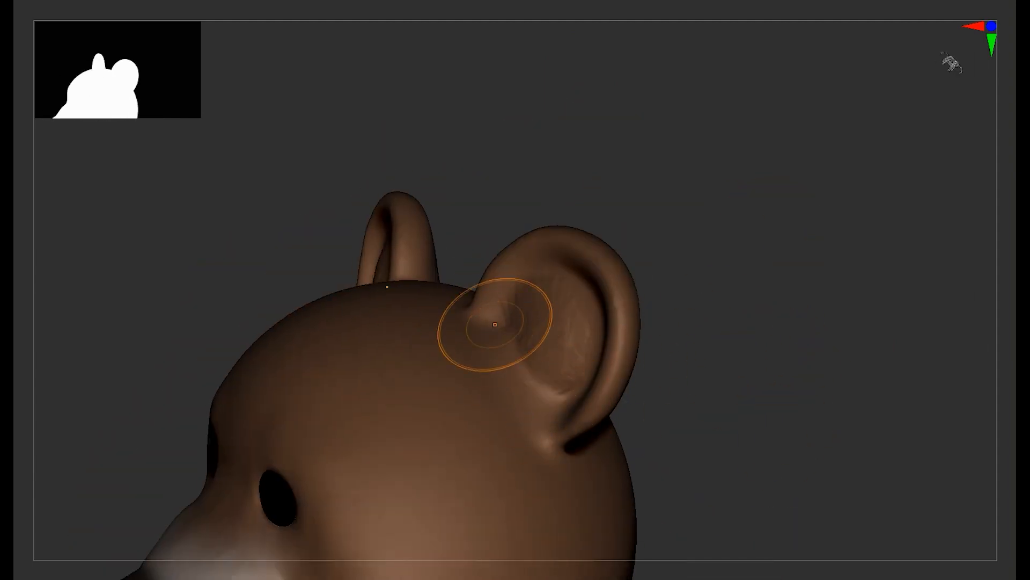
{"action": "mouse_move", "coordinate": [715, 340]}
{"action": "left_mouse_down"}
{"action": "mouse_move", "coordinate": [762, 352]}
{"action": "mouse_move", "coordinate": [722, 333]}
{"action": "left_mouse_up"}
{"action": "left_click_drag", "start_coordinate": [635, 416], "coordinate": [577, 437]}
{"action": "left_click_drag", "start_coordinate": [697, 386], "coordinate": [735, 408]}
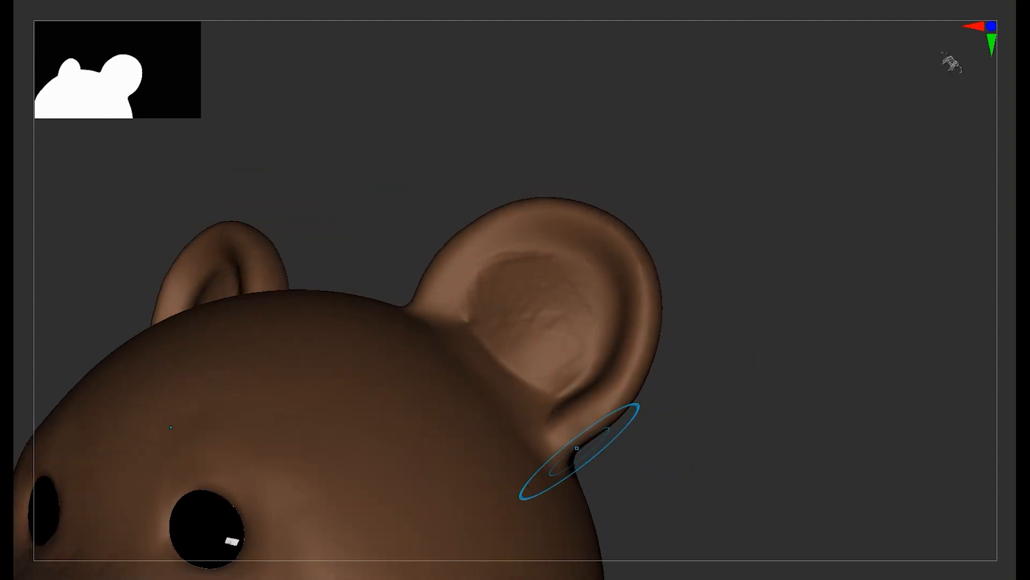
{"action": "left_click_drag", "start_coordinate": [714, 322], "coordinate": [681, 306]}
{"action": "left_click_drag", "start_coordinate": [697, 258], "coordinate": [661, 214]}
{"action": "left_click_drag", "start_coordinate": [720, 195], "coordinate": [751, 236]}
{"action": "left_click_drag", "start_coordinate": [703, 145], "coordinate": [746, 161]}
Refine the thickness and outline of the ears from the side and back.
{"action": "left_click_drag", "start_coordinate": [698, 301], "coordinate": [692, 231]}
{"action": "left_click_drag", "start_coordinate": [463, 150], "coordinate": [475, 177]}
{"action": "mouse_move", "coordinate": [719, 188]}
{"action": "left_mouse_down"}
{"action": "mouse_move", "coordinate": [769, 287]}
{"action": "mouse_move", "coordinate": [297, 382]}
{"action": "mouse_move", "coordinate": [290, 301]}
{"action": "left_mouse_up"}
{"action": "left_click_drag", "start_coordinate": [698, 322], "coordinate": [436, 328]}
{"action": "mouse_move", "coordinate": [480, 241]}
{"action": "left_mouse_down"}
{"action": "mouse_move", "coordinate": [709, 253]}
{"action": "mouse_move", "coordinate": [711, 295]}
{"action": "left_mouse_up"}
{"action": "left_click_drag", "start_coordinate": [528, 261], "coordinate": [546, 269]}
{"action": "mouse_move", "coordinate": [618, 260]}
{"action": "left_mouse_down"}
{"action": "mouse_move", "coordinate": [657, 259]}
{"action": "mouse_move", "coordinate": [607, 252]}
{"action": "left_mouse_up"}
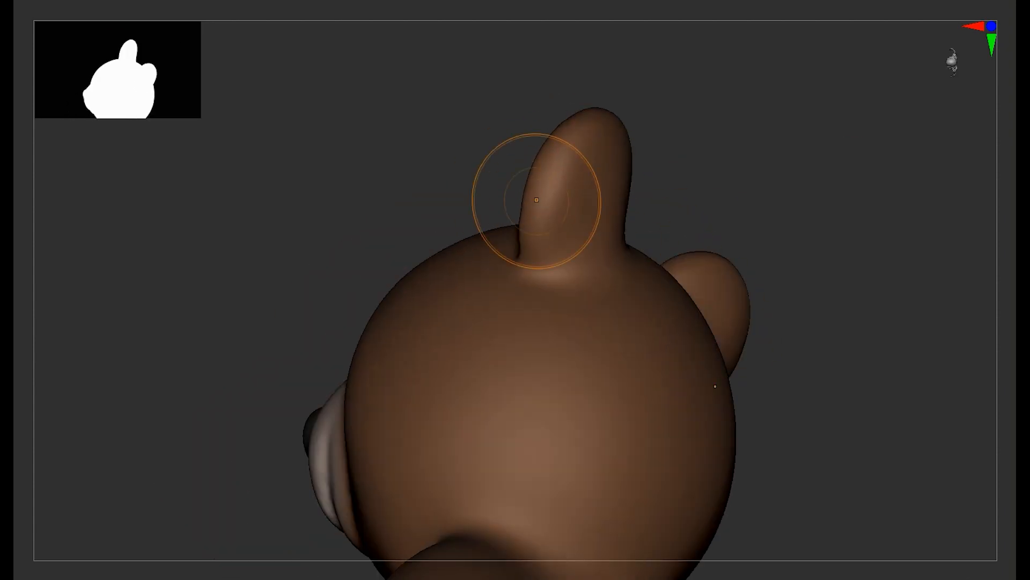
{"action": "left_click_drag", "start_coordinate": [468, 200], "coordinate": [547, 208]}
Reshape the nose and surrounding muzzle from the front and side, giving the nose a shorter, rounder underside.
{"action": "left_click_drag", "start_coordinate": [576, 165], "coordinate": [696, 311], "text": "alt"}
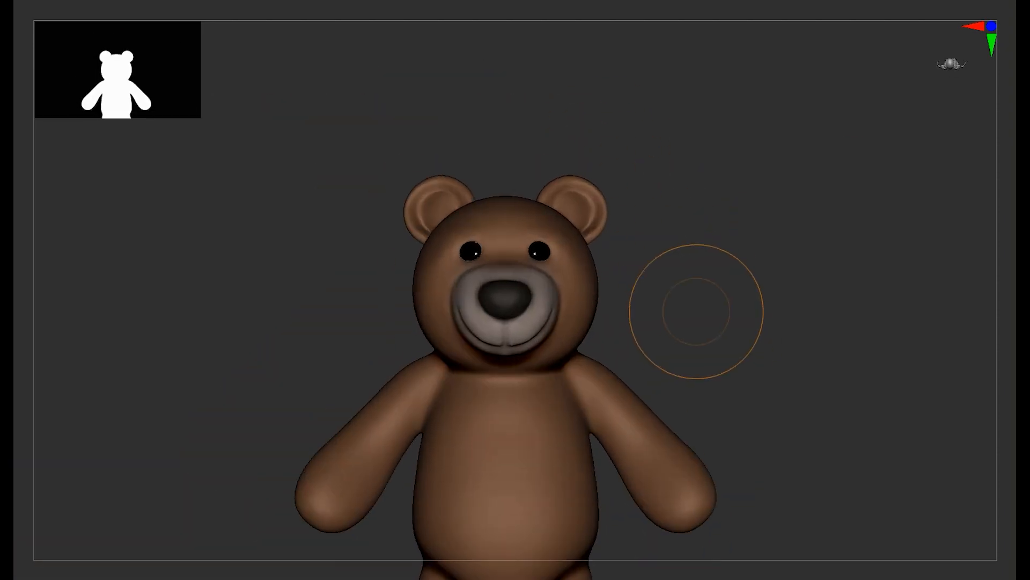
{"action": "left_click_drag", "start_coordinate": [614, 296], "coordinate": [615, 316], "text": "alt"}
{"action": "left_click_drag", "start_coordinate": [739, 298], "coordinate": [542, 293]}
{"action": "left_click_drag", "start_coordinate": [386, 290], "coordinate": [376, 332], "text": "alt"}
{"action": "left_click_drag", "start_coordinate": [348, 300], "coordinate": [504, 296]}
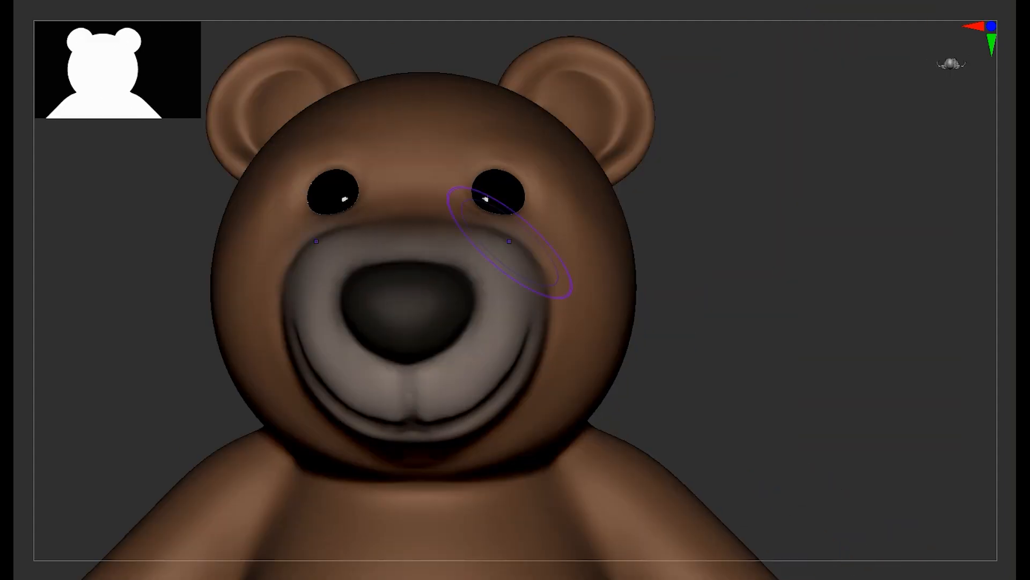
{"action": "left_click_drag", "start_coordinate": [682, 279], "coordinate": [483, 277]}
{"action": "left_click_drag", "start_coordinate": [332, 279], "coordinate": [472, 272], "text": "shift"}
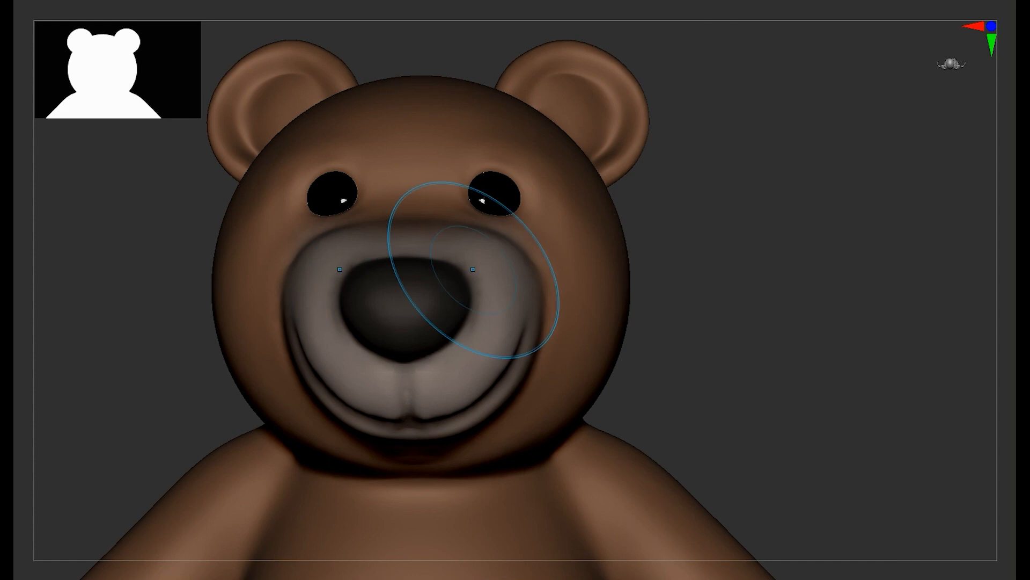
{"action": "left_click_drag", "start_coordinate": [577, 271], "coordinate": [493, 266]}
{"action": "left_click_drag", "start_coordinate": [419, 250], "coordinate": [495, 246]}
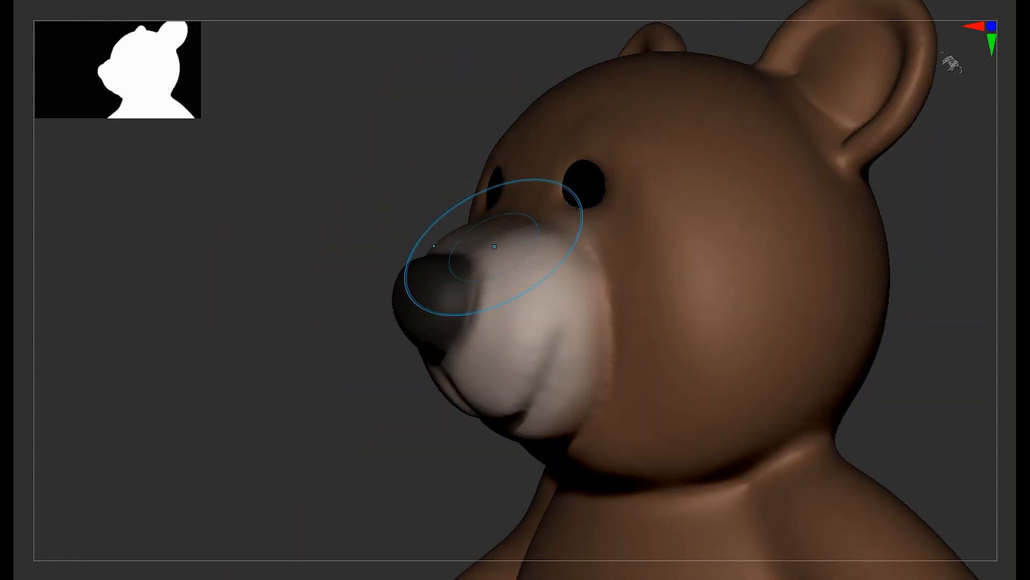
{"action": "right_click_drag", "start_coordinate": [485, 245], "coordinate": [407, 220]}
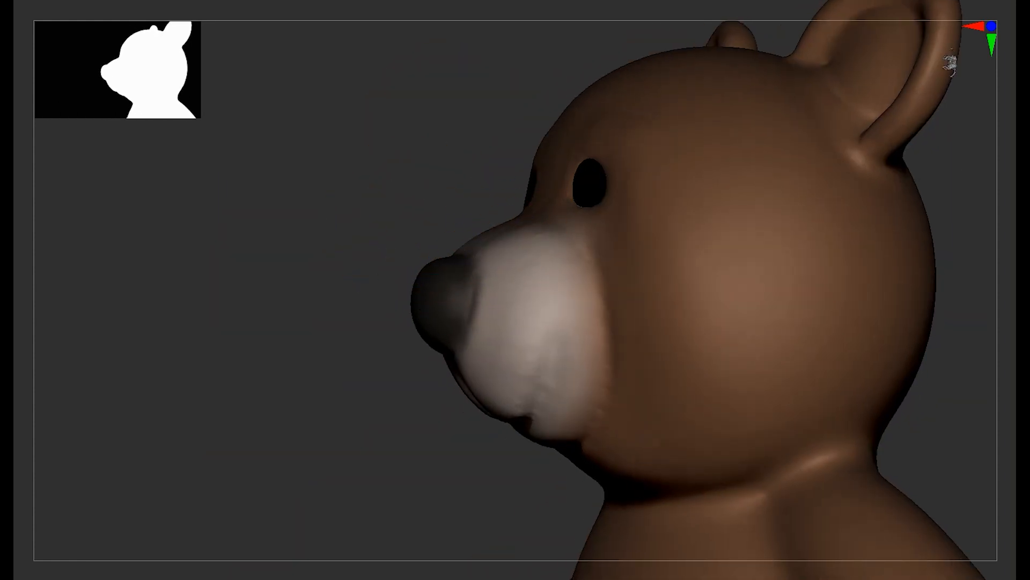
{"action": "left_click_drag", "start_coordinate": [376, 242], "coordinate": [469, 236], "text": "shift"}
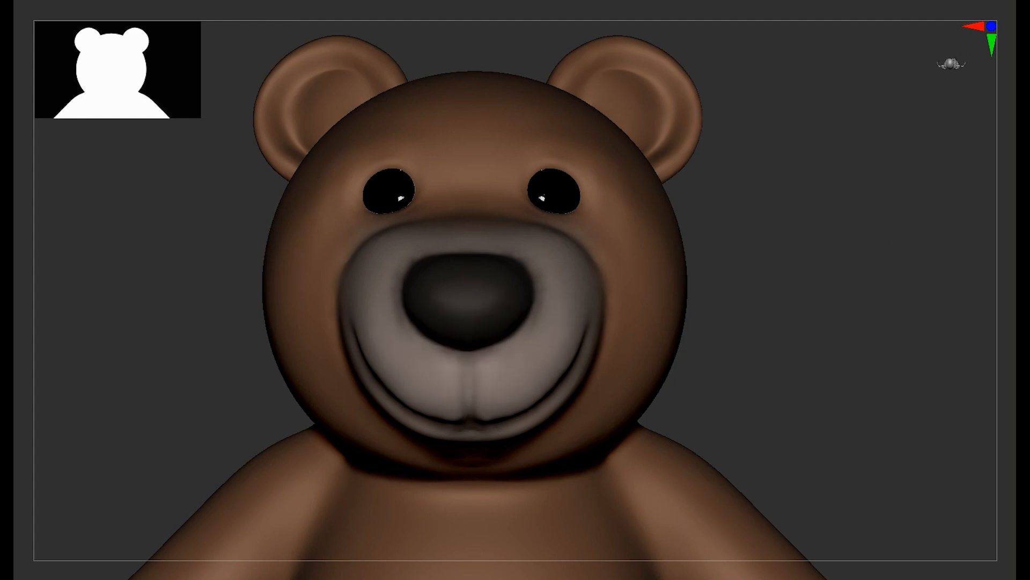
Reshape both eyes on the front of the head into a rounder form.
{"action": "mouse_move", "coordinate": [693, 314]}
{"action": "left_mouse_down", "text": "alt"}
{"action": "mouse_move", "coordinate": [698, 241]}
{"action": "mouse_move", "coordinate": [791, 263]}
{"action": "mouse_move", "coordinate": [736, 256]}
{"action": "left_mouse_up", "text": "alt"}
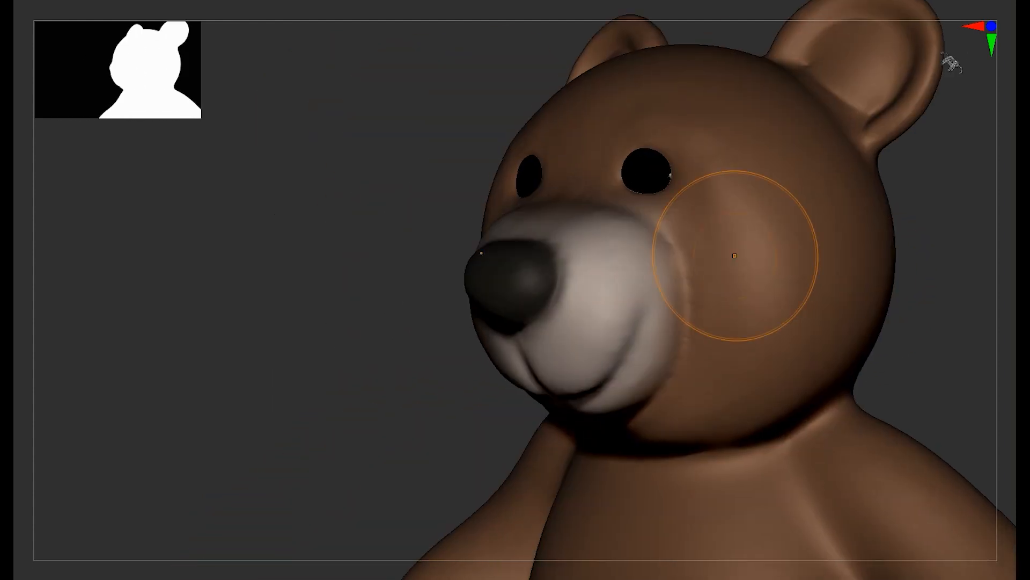
{"action": "left_click_drag", "start_coordinate": [313, 337], "coordinate": [307, 408], "text": "alt"}
{"action": "left_click_drag", "start_coordinate": [279, 311], "coordinate": [357, 317], "text": "shift"}
{"action": "left_click_drag", "start_coordinate": [478, 211], "coordinate": [458, 207]}
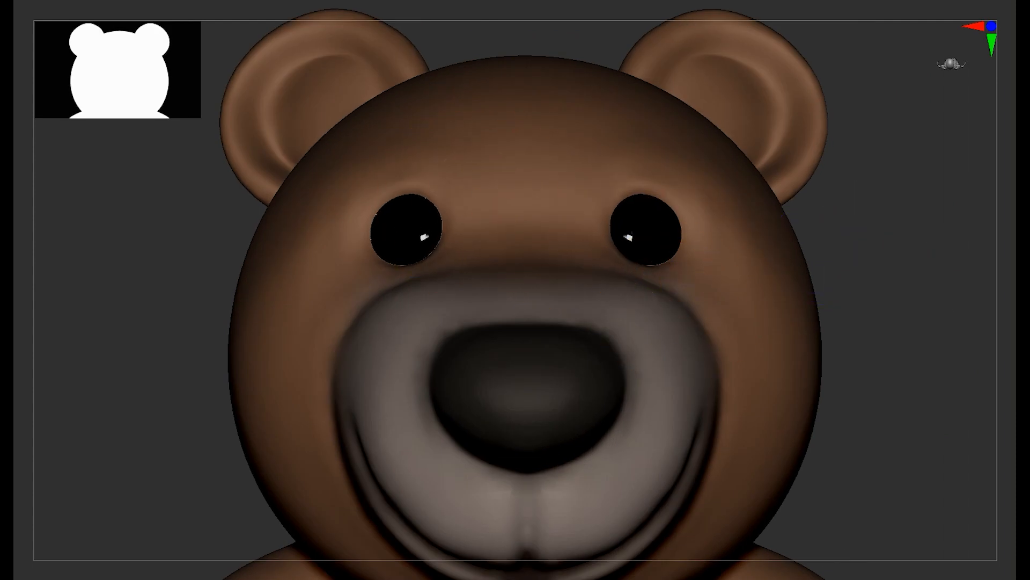
Resize the brush and raise the smiling mouth line on the muzzle, making the lower lip fuller on both sides.
{"action": "key", "text": "s"}
{"action": "left_click_drag", "start_coordinate": [654, 258], "coordinate": [611, 316], "text": "alt"}
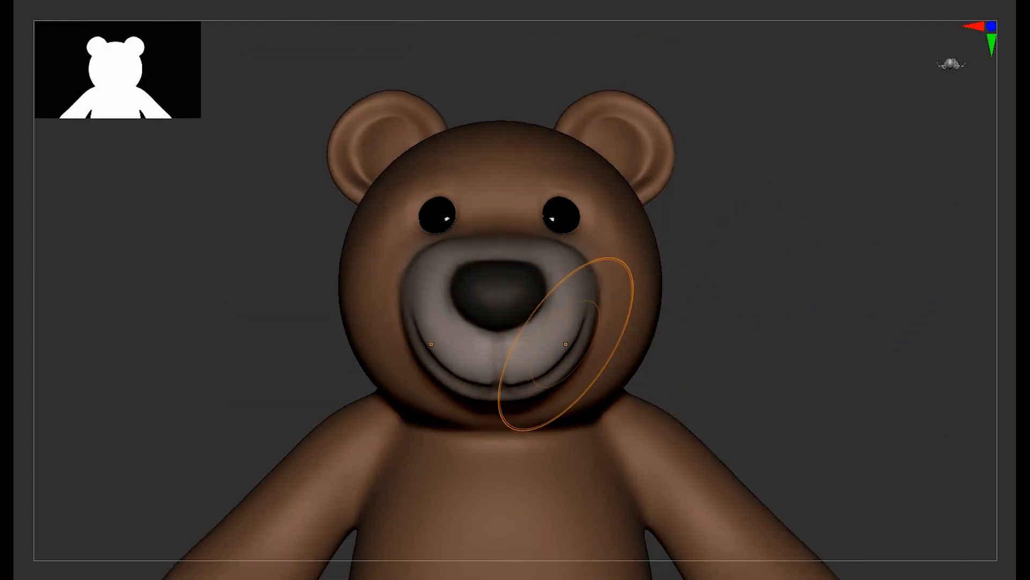
{"action": "key", "text": "s"}
{"action": "mouse_move", "coordinate": [549, 355]}
{"action": "left_mouse_down"}
{"action": "mouse_move", "coordinate": [535, 364]}
{"action": "mouse_move", "coordinate": [558, 352]}
{"action": "mouse_move", "coordinate": [520, 374]}
{"action": "mouse_move", "coordinate": [552, 353]}
{"action": "left_mouse_up"}
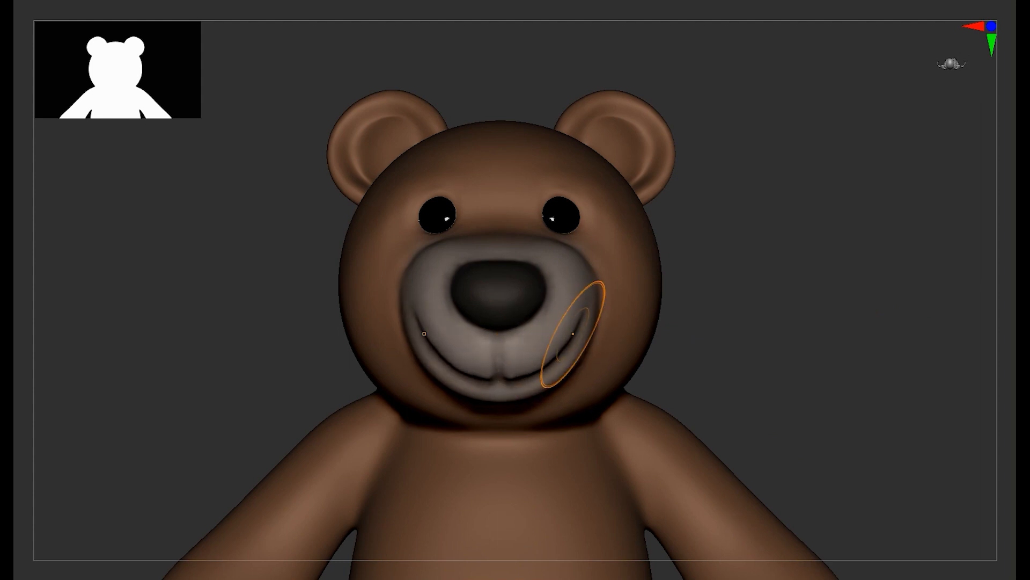
{"action": "left_click_drag", "start_coordinate": [773, 322], "coordinate": [614, 295]}
{"action": "left_click_drag", "start_coordinate": [461, 338], "coordinate": [633, 382]}
{"action": "key", "text": "f"}
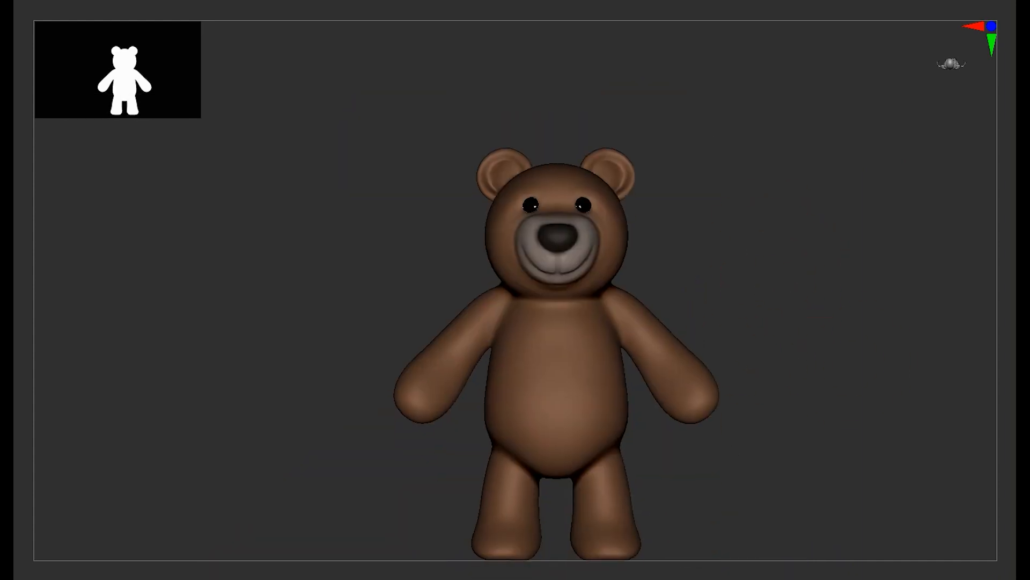
Resize the brush and carve a crease down the muzzle's outer edge from below the eye.
{"action": "left_click_drag", "start_coordinate": [740, 167], "coordinate": [742, 204], "text": "alt"}
{"action": "left_click_drag", "start_coordinate": [857, 271], "coordinate": [587, 239], "text": "alt"}
{"action": "mouse_move", "coordinate": [875, 252]}
{"action": "left_mouse_down", "text": "alt"}
{"action": "mouse_move", "coordinate": [882, 290]}
{"action": "mouse_move", "coordinate": [843, 290]}
{"action": "left_mouse_up", "text": "alt"}
{"action": "key", "text": "s"}
{"action": "mouse_move", "coordinate": [629, 314]}
{"action": "left_mouse_down"}
{"action": "mouse_move", "coordinate": [608, 315]}
{"action": "mouse_move", "coordinate": [618, 315]}
{"action": "left_mouse_up"}
{"action": "left_click_drag", "start_coordinate": [578, 199], "coordinate": [594, 324]}
Continue the crease along the muzzle's side and around its underside above the chin.
{"action": "left_click_drag", "start_coordinate": [858, 290], "coordinate": [881, 293]}
{"action": "left_click_drag", "start_coordinate": [880, 293], "coordinate": [882, 322], "text": "alt"}
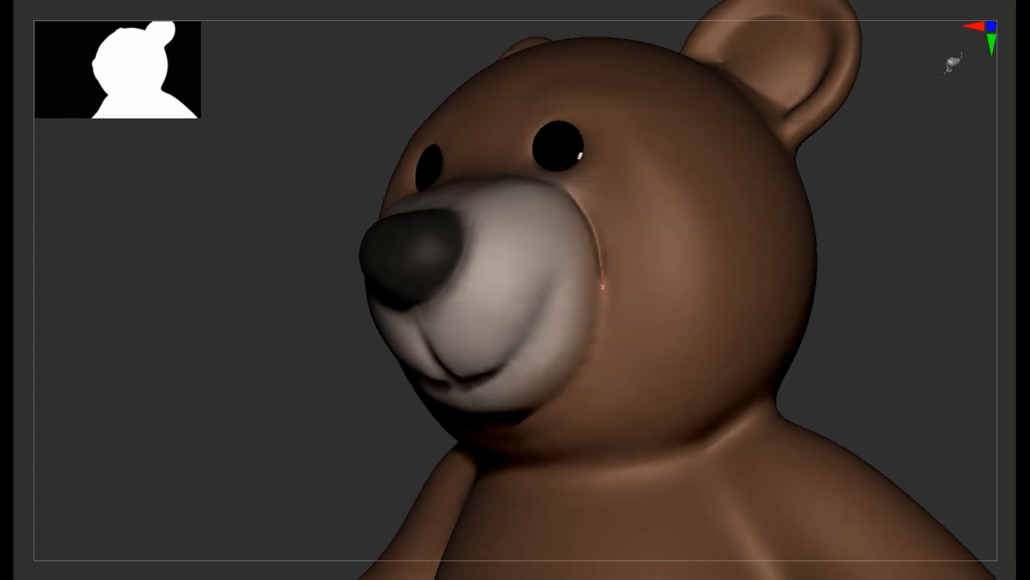
{"action": "left_click_drag", "start_coordinate": [605, 255], "coordinate": [599, 327]}
{"action": "left_click_drag", "start_coordinate": [865, 344], "coordinate": [843, 274]}
{"action": "left_click_drag", "start_coordinate": [600, 315], "coordinate": [430, 453]}
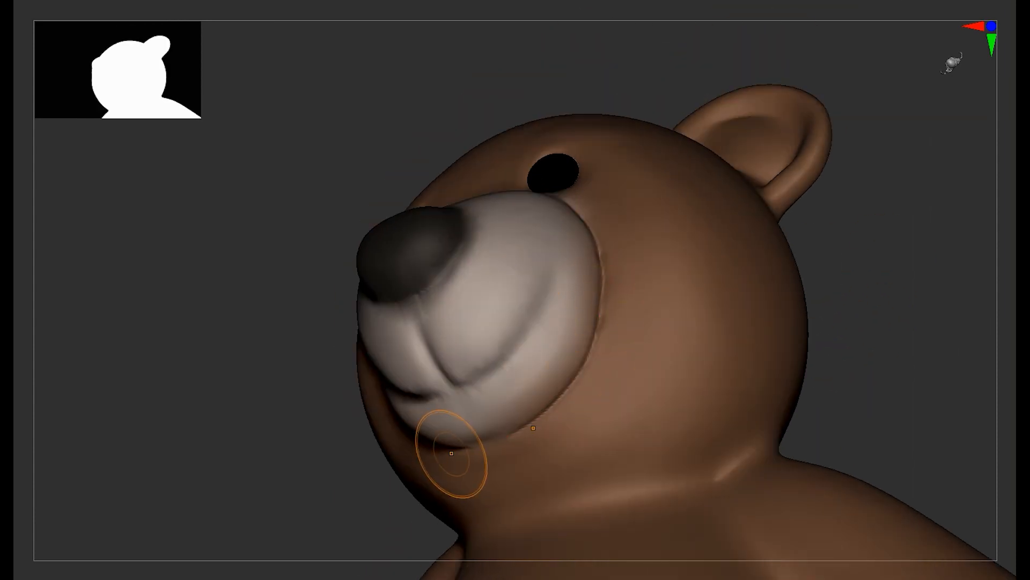
{"action": "left_click_drag", "start_coordinate": [322, 462], "coordinate": [324, 403]}
{"action": "left_click_drag", "start_coordinate": [538, 419], "coordinate": [408, 461]}
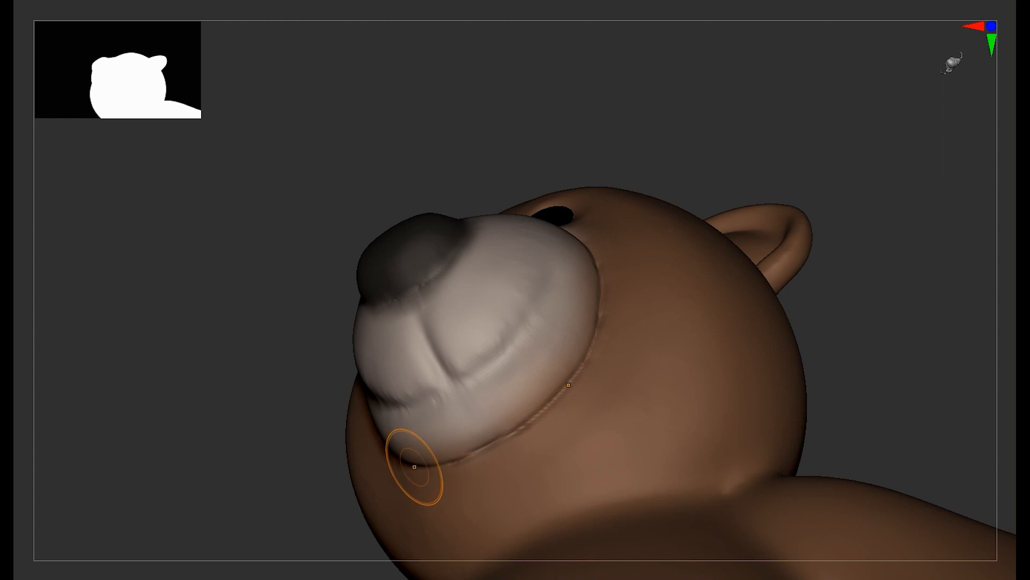
Sharpen the muzzle's upper edge beneath the eyes and refine its lower outline from the side.
{"action": "left_click_drag", "start_coordinate": [269, 473], "coordinate": [239, 543]}
{"action": "left_click_drag", "start_coordinate": [300, 215], "coordinate": [312, 273]}
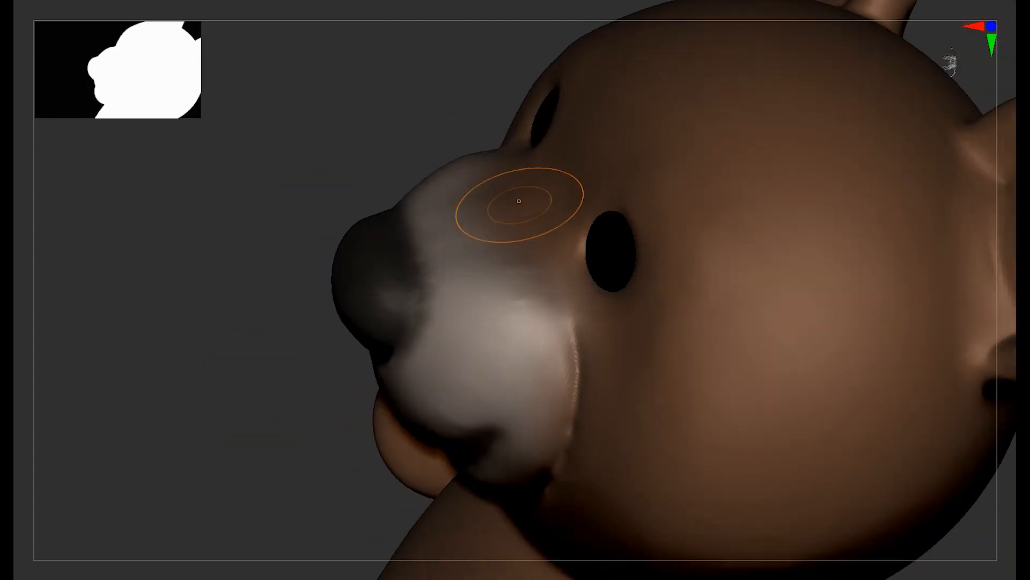
{"action": "left_click_drag", "start_coordinate": [507, 172], "coordinate": [569, 365]}
{"action": "mouse_move", "coordinate": [518, 201]}
{"action": "left_mouse_down"}
{"action": "mouse_move", "coordinate": [572, 363]}
{"action": "mouse_move", "coordinate": [553, 292]}
{"action": "left_mouse_up"}
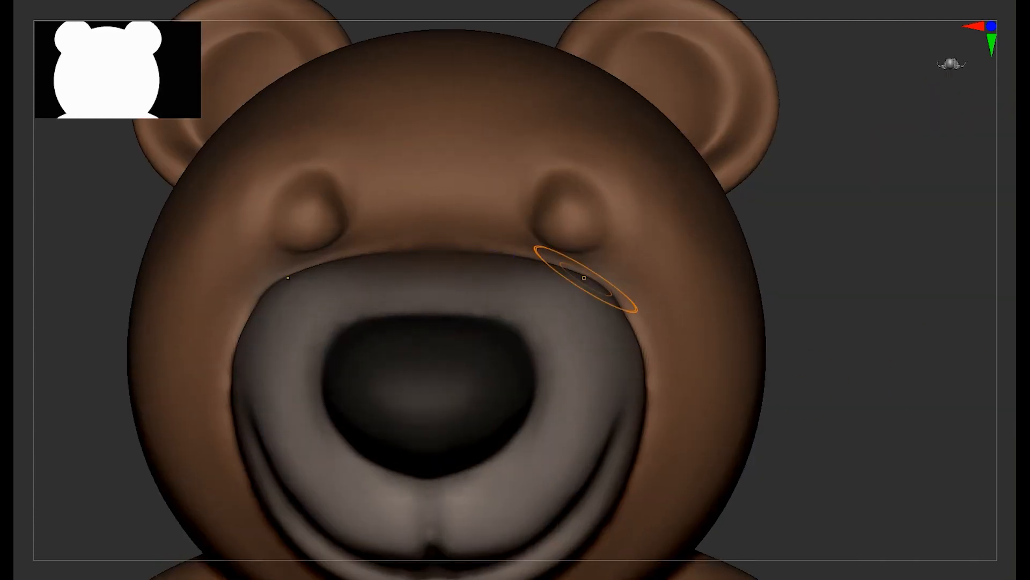
{"action": "right_click_drag", "start_coordinate": [584, 277], "coordinate": [594, 307], "text": "ctrl"}
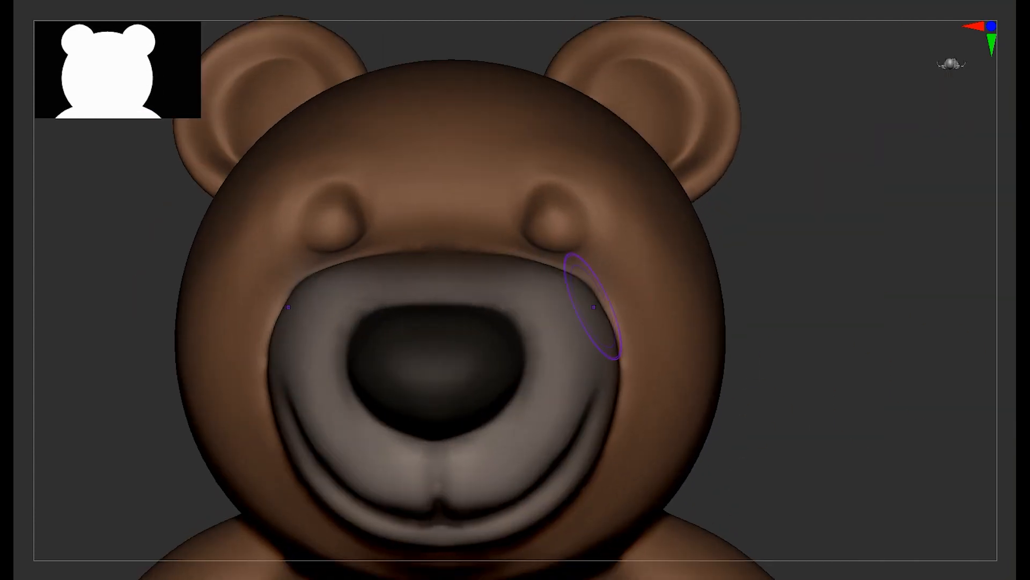
{"action": "mouse_move", "coordinate": [823, 412]}
{"action": "right_mouse_down", "text": "ctrl"}
{"action": "mouse_move", "coordinate": [827, 456]}
{"action": "mouse_move", "coordinate": [617, 403]}
{"action": "right_mouse_up", "text": "ctrl"}
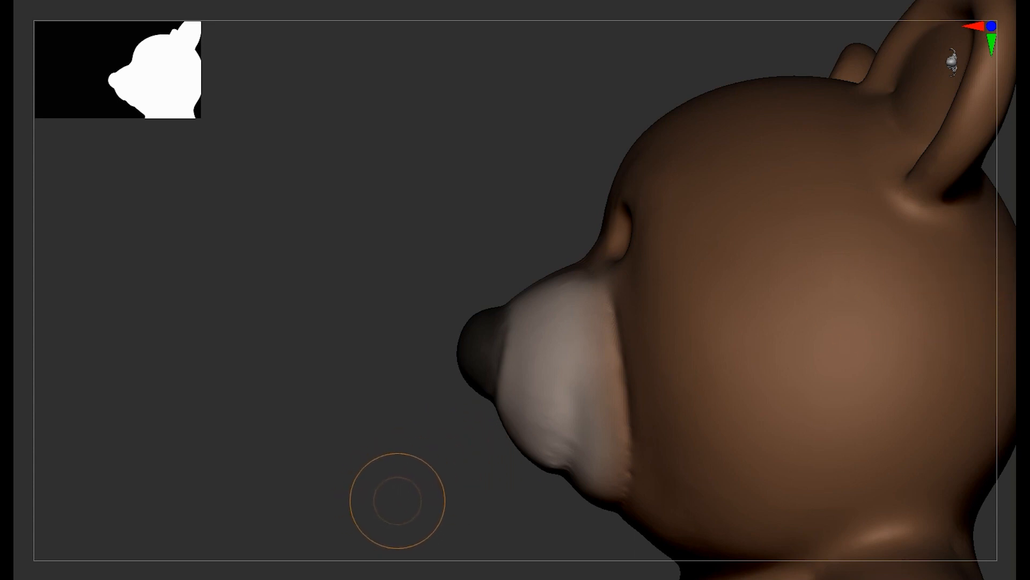
{"action": "left_click_drag", "start_coordinate": [644, 391], "coordinate": [653, 387]}
{"action": "mouse_move", "coordinate": [654, 454]}
{"action": "left_mouse_down"}
{"action": "mouse_move", "coordinate": [667, 423]}
{"action": "mouse_move", "coordinate": [655, 440]}
{"action": "left_mouse_up"}
{"action": "mouse_move", "coordinate": [469, 529]}
{"action": "left_mouse_down"}
{"action": "mouse_move", "coordinate": [451, 497]}
{"action": "mouse_move", "coordinate": [400, 545]}
{"action": "mouse_move", "coordinate": [389, 543]}
{"action": "left_mouse_up"}
Show the bear without its colour and sharpen the crease between the nose and the muzzle.
{"action": "left_click", "coordinate": [1016, 300]}
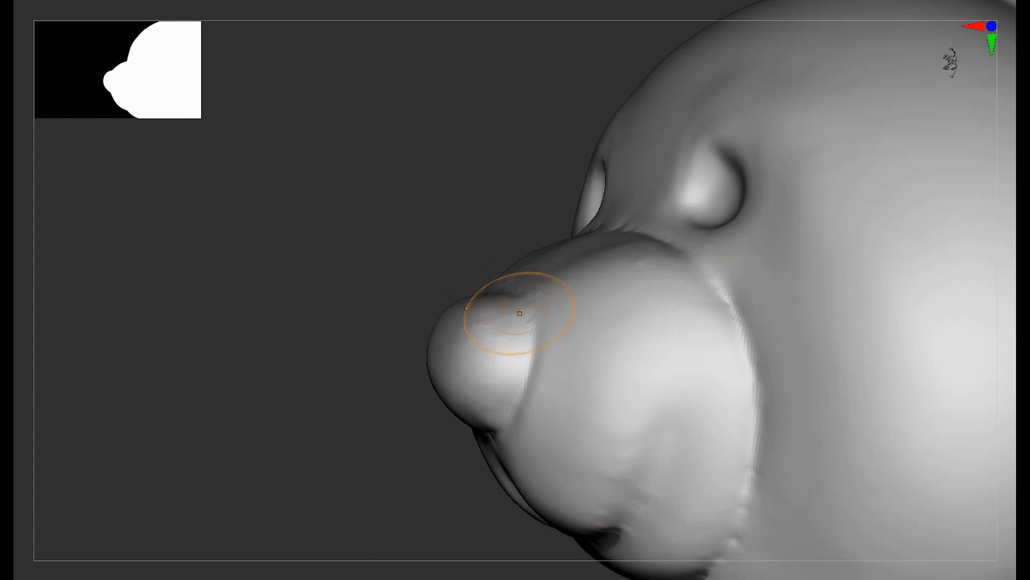
{"action": "left_click_drag", "start_coordinate": [396, 306], "coordinate": [409, 363]}
{"action": "mouse_move", "coordinate": [509, 410]}
{"action": "left_mouse_down"}
{"action": "mouse_move", "coordinate": [500, 390]}
{"action": "mouse_move", "coordinate": [518, 404]}
{"action": "left_mouse_up"}
{"action": "left_click_drag", "start_coordinate": [344, 376], "coordinate": [322, 301], "text": "alt"}
{"action": "left_click_drag", "start_coordinate": [533, 361], "coordinate": [537, 371], "text": "shift"}
{"action": "left_click_drag", "start_coordinate": [301, 343], "coordinate": [351, 228]}
{"action": "mouse_move", "coordinate": [370, 430]}
{"action": "left_mouse_down"}
{"action": "mouse_move", "coordinate": [420, 456]}
{"action": "mouse_move", "coordinate": [406, 450]}
{"action": "mouse_move", "coordinate": [510, 428]}
{"action": "left_mouse_up"}
Carve the vertical groove below the nose and the curved smile line, and smooth the point where they meet.
{"action": "left_click_drag", "start_coordinate": [794, 424], "coordinate": [846, 370], "text": "shift"}
{"action": "left_click_drag", "start_coordinate": [815, 419], "coordinate": [794, 343]}
{"action": "left_click_drag", "start_coordinate": [499, 322], "coordinate": [490, 425]}
{"action": "left_click_drag", "start_coordinate": [837, 419], "coordinate": [743, 413]}
{"action": "left_click_drag", "start_coordinate": [675, 345], "coordinate": [526, 436]}
{"action": "left_click_drag", "start_coordinate": [960, 397], "coordinate": [950, 355]}
{"action": "key", "text": "ctrl+z"}
{"action": "left_click_drag", "start_coordinate": [675, 358], "coordinate": [498, 437]}
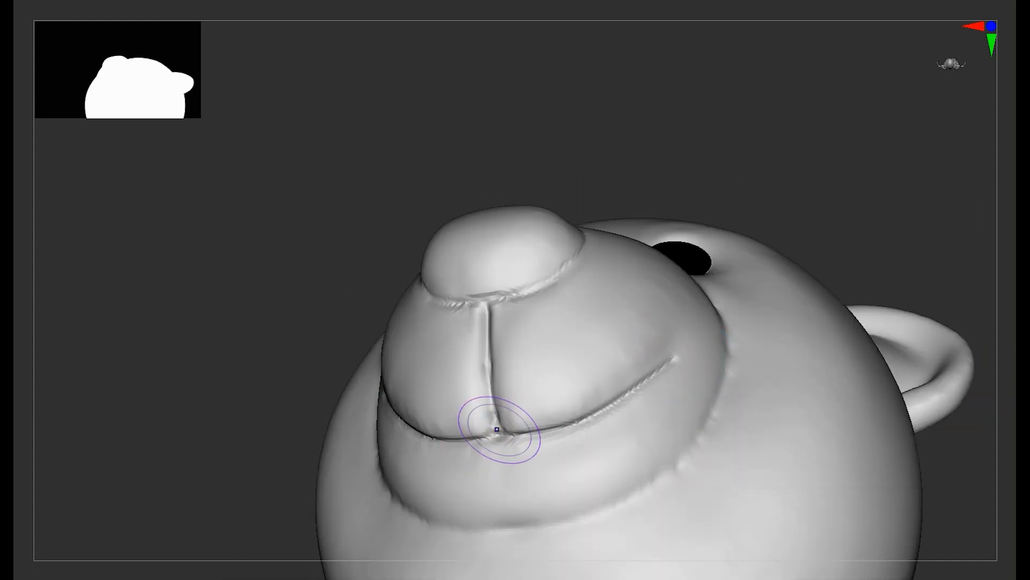
{"action": "left_click_drag", "start_coordinate": [499, 436], "coordinate": [499, 448], "text": "shift"}
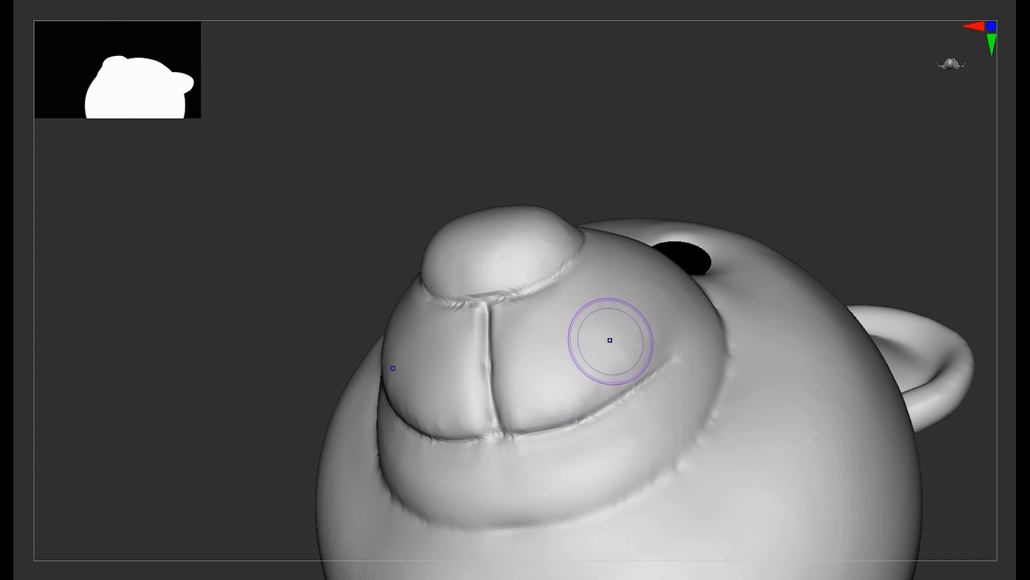
{"action": "left_click_drag", "start_coordinate": [528, 286], "coordinate": [493, 288]}
Check the whole bear's wireframe and set up subdivision levels for its mesh.
{"action": "left_click_drag", "start_coordinate": [340, 377], "coordinate": [343, 461]}
{"action": "left_click_drag", "start_coordinate": [781, 398], "coordinate": [782, 307], "text": "alt"}
{"action": "mouse_move", "coordinate": [769, 354]}
{"action": "left_mouse_down", "text": "alt"}
{"action": "mouse_move", "coordinate": [796, 387]}
{"action": "mouse_move", "coordinate": [782, 336]}
{"action": "left_mouse_up", "text": "alt"}
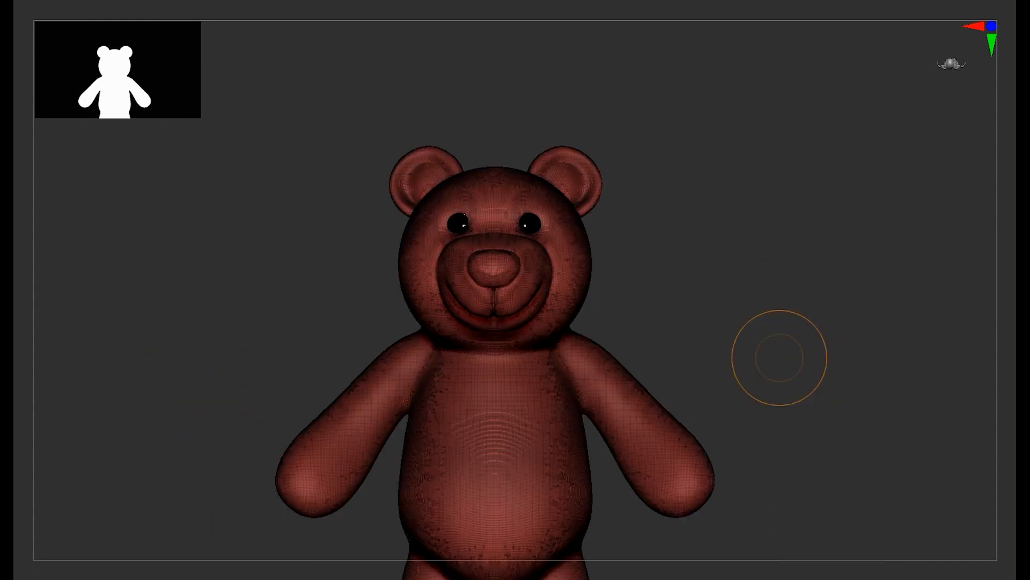
{"action": "left_click_drag", "start_coordinate": [817, 367], "coordinate": [835, 345], "text": "alt"}
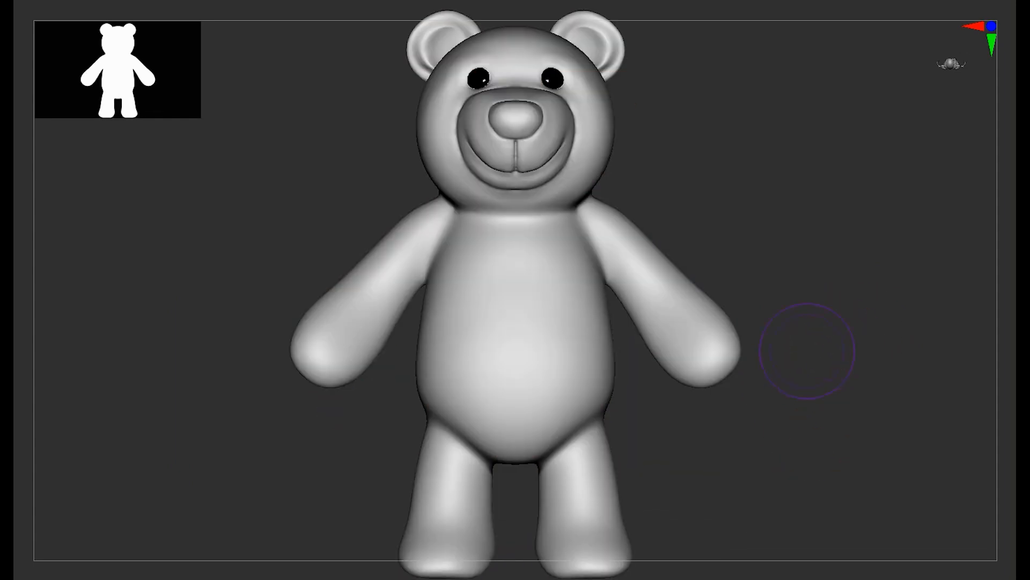
{"action": "key", "text": "2"}
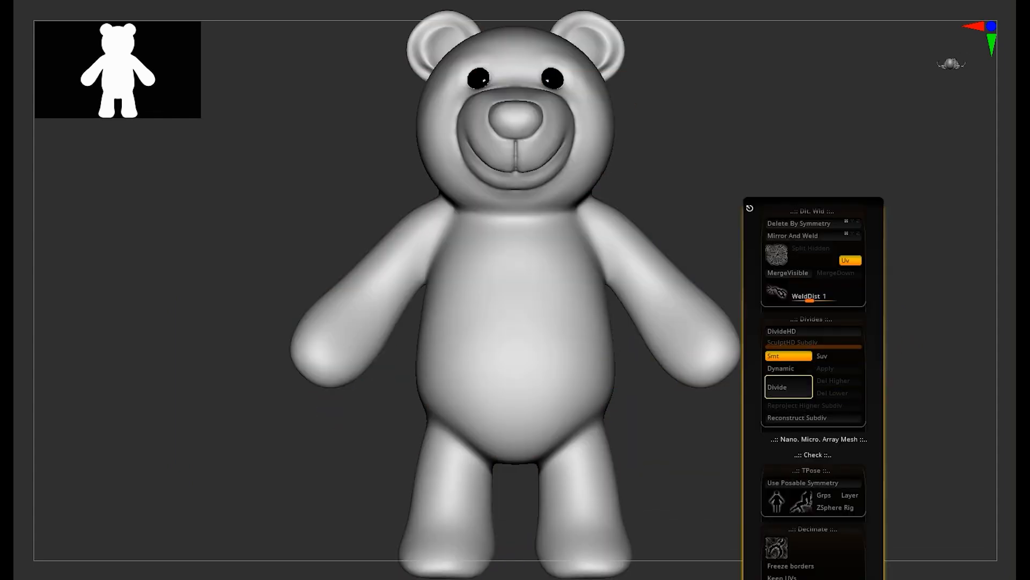
{"action": "key", "text": "3"}
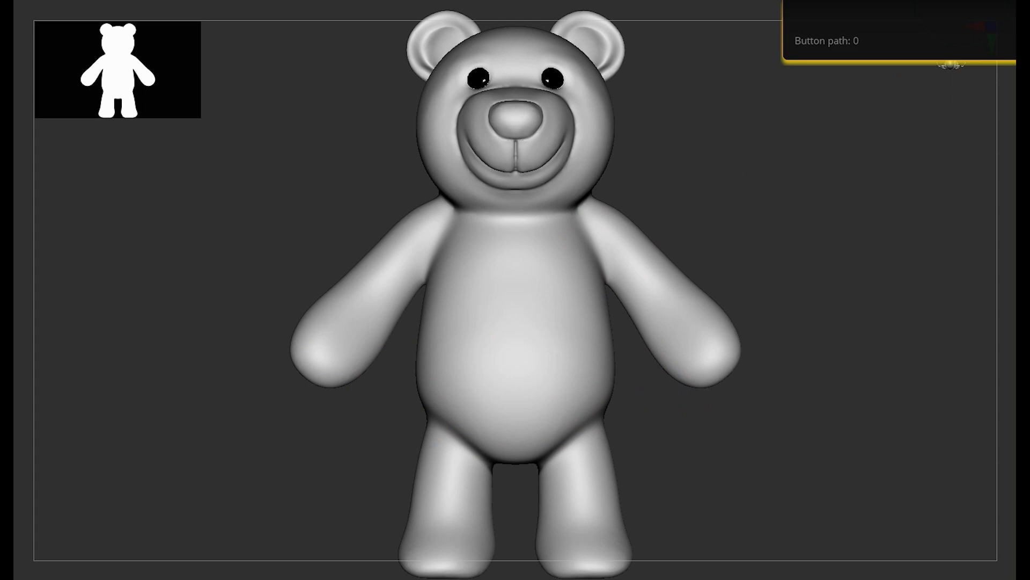
{"action": "key", "text": "2"}
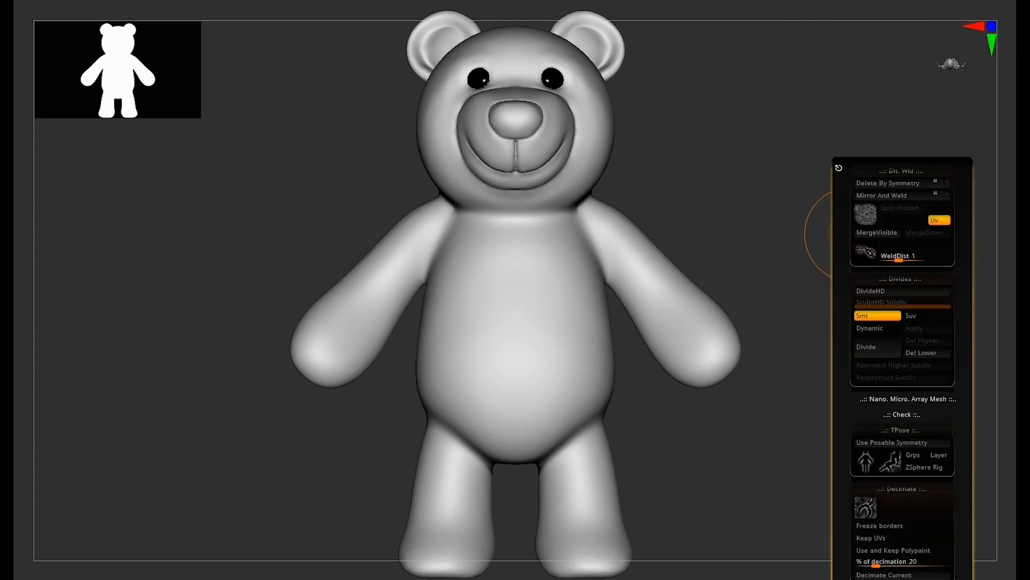
{"action": "key", "text": "1"}
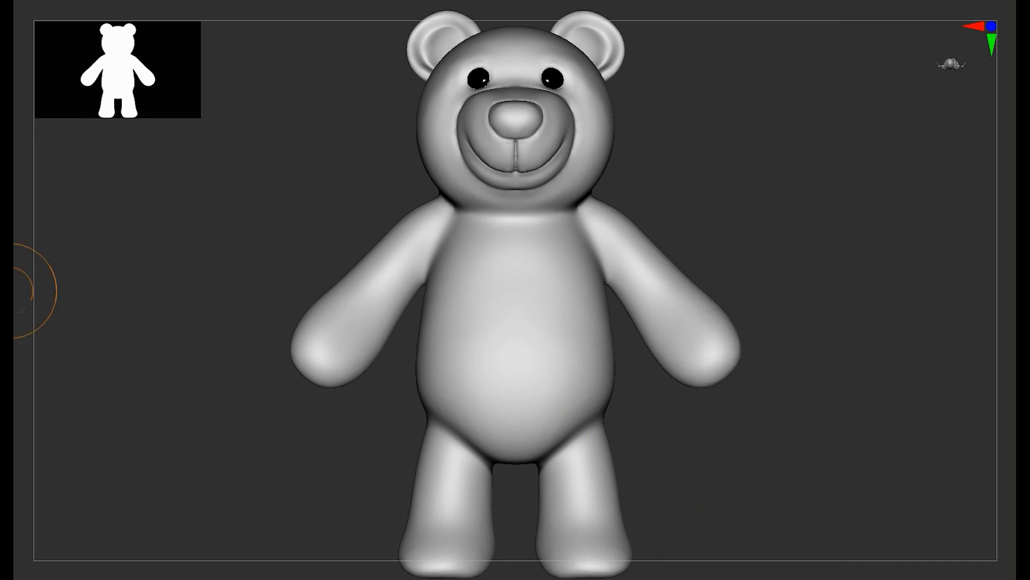
Show the low-poly wireframe and project the sculpted detail back through the subdivision levels with Project History.
{"action": "key", "text": "shift+d"}
{"action": "key", "text": "shift+f"}
{"action": "left_click_drag", "start_coordinate": [675, 403], "coordinate": [778, 408]}
{"action": "key", "text": "1"}
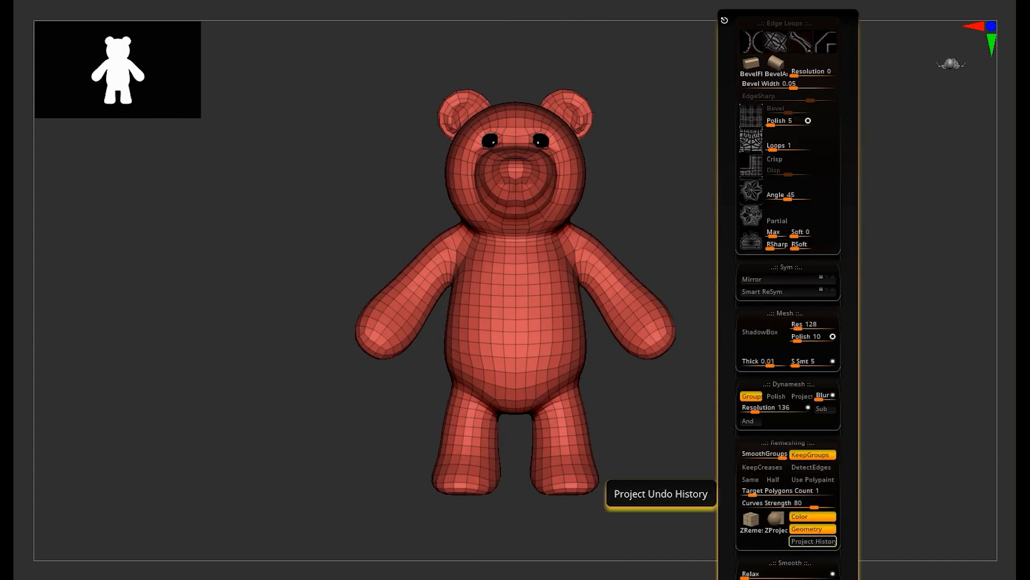
{"action": "key", "text": "1"}
{"action": "key", "text": "d"}
{"action": "key", "text": "1"}
{"action": "key", "text": "1"}
{"action": "key", "text": "1"}
{"action": "key", "text": "1"}
{"action": "key", "text": "1"}
{"action": "key", "text": "shift+f"}
{"action": "key", "text": "1"}
{"action": "key", "text": "Escape"}
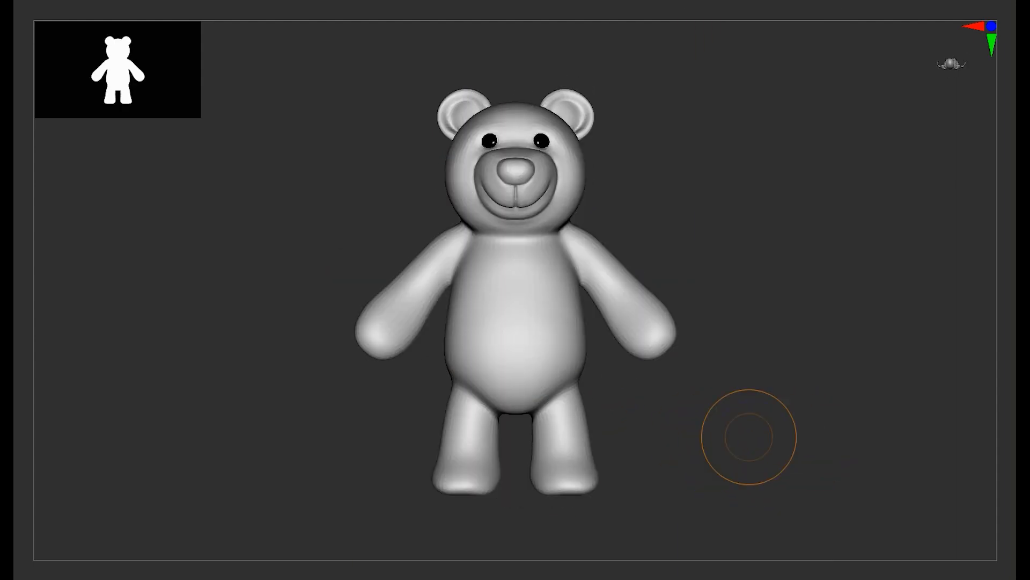
Compare the bear with its coloured version and give the whole new mesh a brown colour.
{"action": "left_click_drag", "start_coordinate": [750, 437], "coordinate": [788, 456], "text": "alt"}
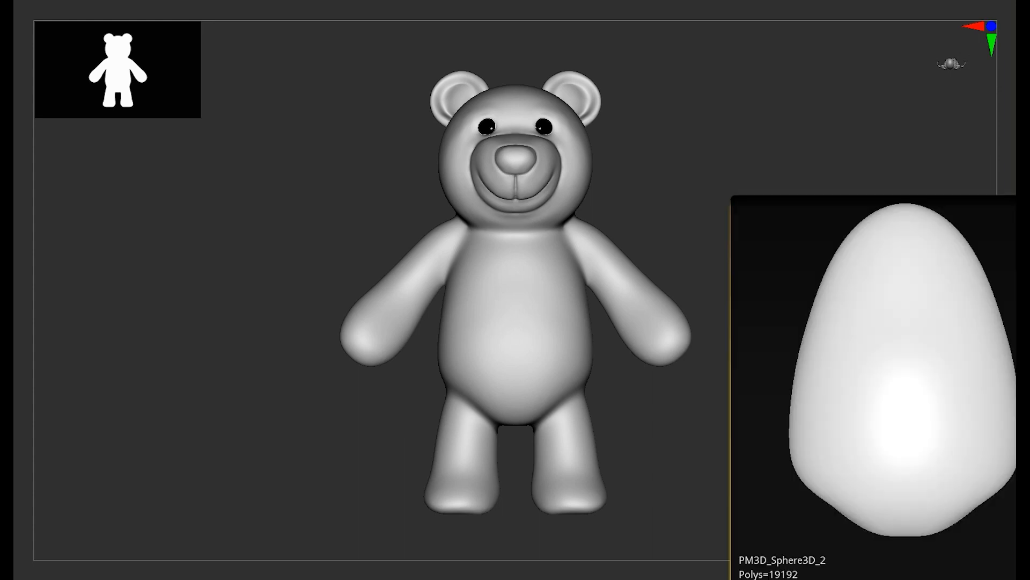
{"action": "left_click", "coordinate": [1016, 376]}
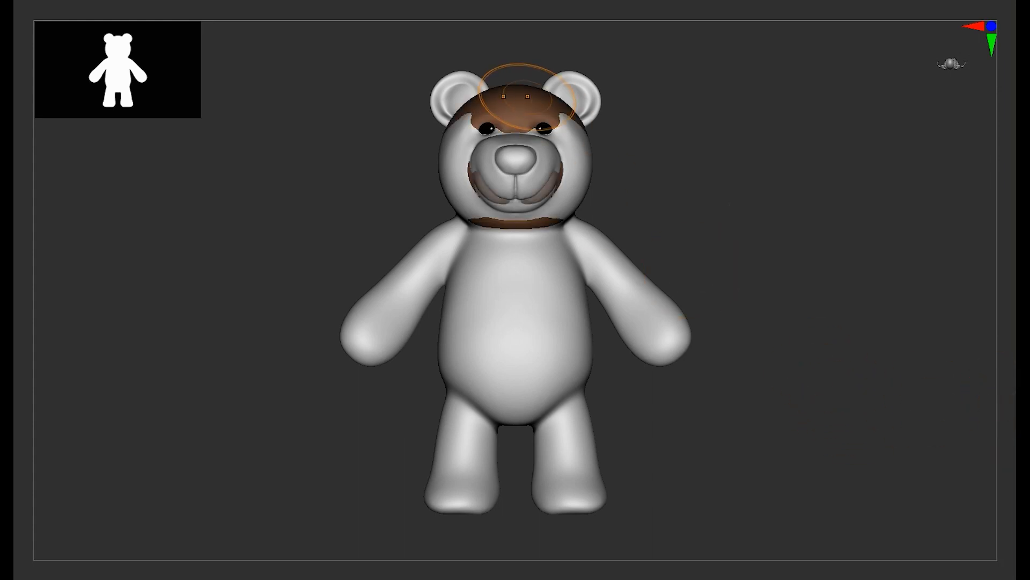
{"action": "left_click", "coordinate": [1016, 377]}
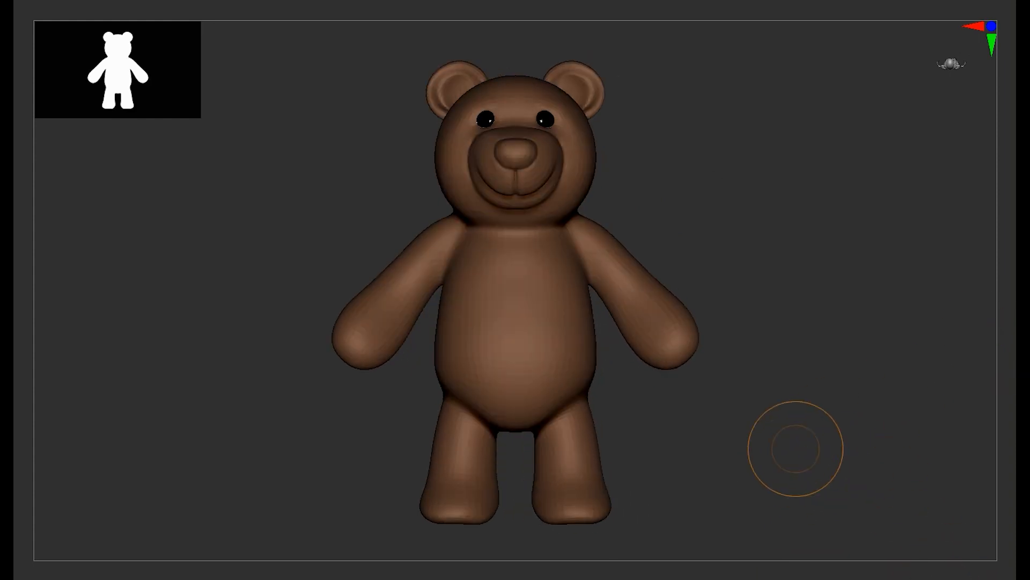
{"action": "left_click_drag", "start_coordinate": [796, 449], "coordinate": [738, 395], "text": "alt"}
{"action": "key", "text": "s"}
{"action": "left_click_drag", "start_coordinate": [626, 338], "coordinate": [662, 336]}
{"action": "key", "text": "ctrl+z"}
{"action": "left_click_drag", "start_coordinate": [692, 419], "coordinate": [672, 362], "text": "alt"}
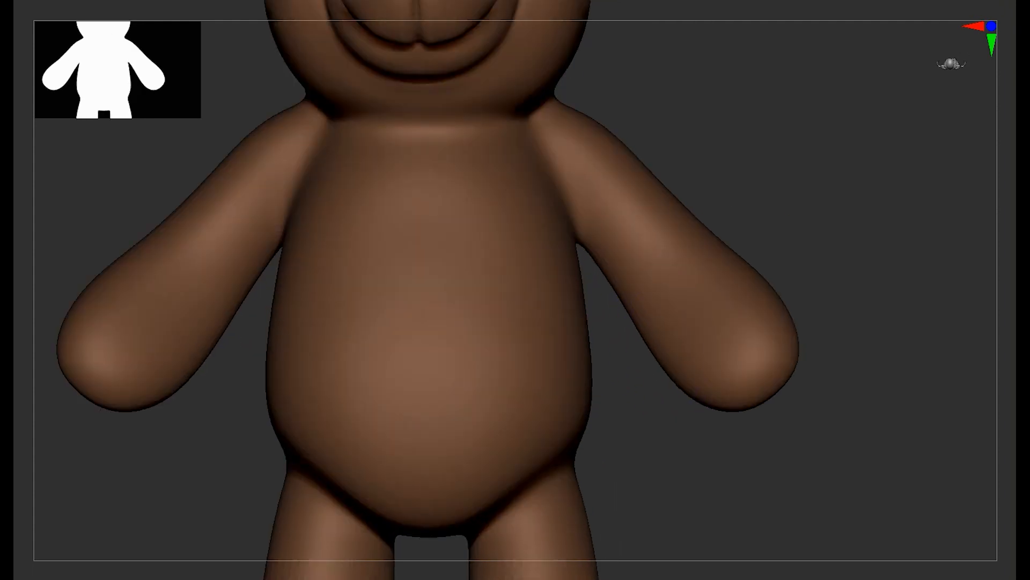
{"action": "key", "text": "f"}
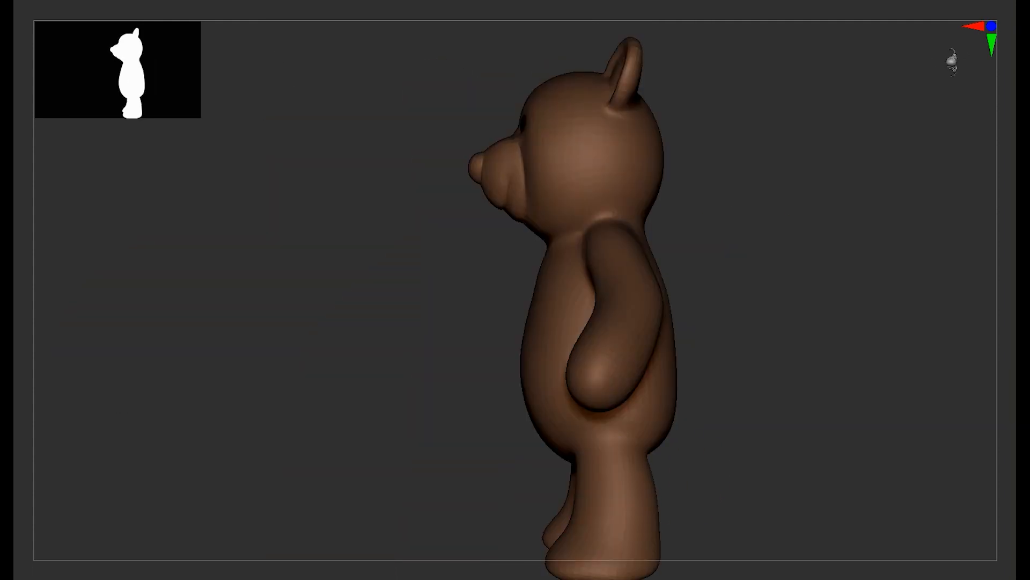
{"action": "left_click_drag", "start_coordinate": [453, 311], "coordinate": [507, 285], "text": "shift"}
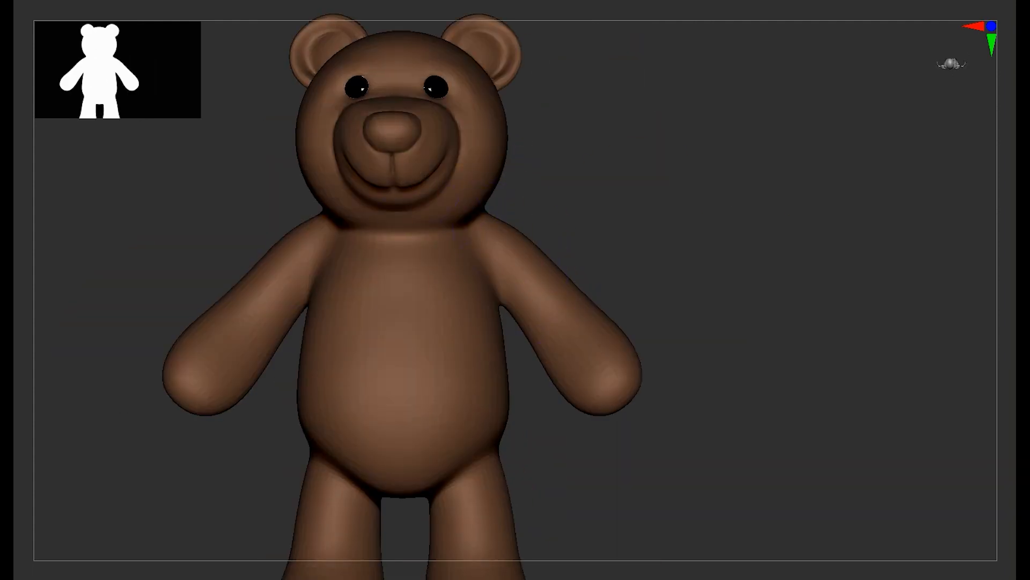
Deepen the smile line on the muzzle and the crease beneath the nose.
{"action": "right_click_drag", "start_coordinate": [508, 284], "coordinate": [429, 296]}
{"action": "right_click_drag", "start_coordinate": [515, 344], "coordinate": [537, 408], "text": "ctrl"}
{"action": "right_click_drag", "start_coordinate": [561, 446], "coordinate": [552, 416]}
{"action": "left_click_drag", "start_coordinate": [505, 348], "coordinate": [467, 392]}
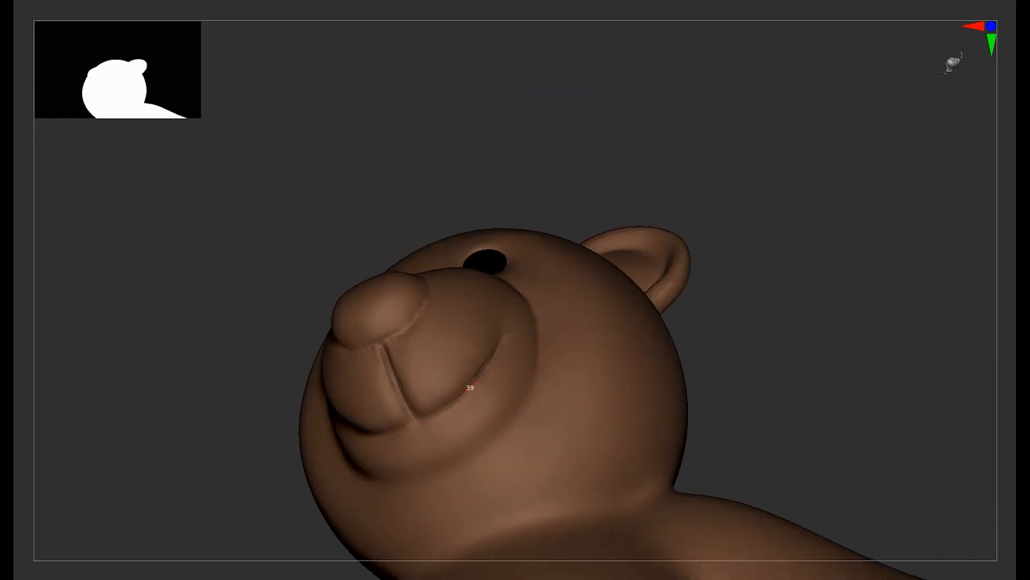
{"action": "right_click_drag", "start_coordinate": [626, 350], "coordinate": [566, 370], "text": "ctrl"}
{"action": "right_click_drag", "start_coordinate": [256, 359], "coordinate": [260, 408], "text": "ctrl"}
{"action": "left_click_drag", "start_coordinate": [402, 287], "coordinate": [344, 350]}
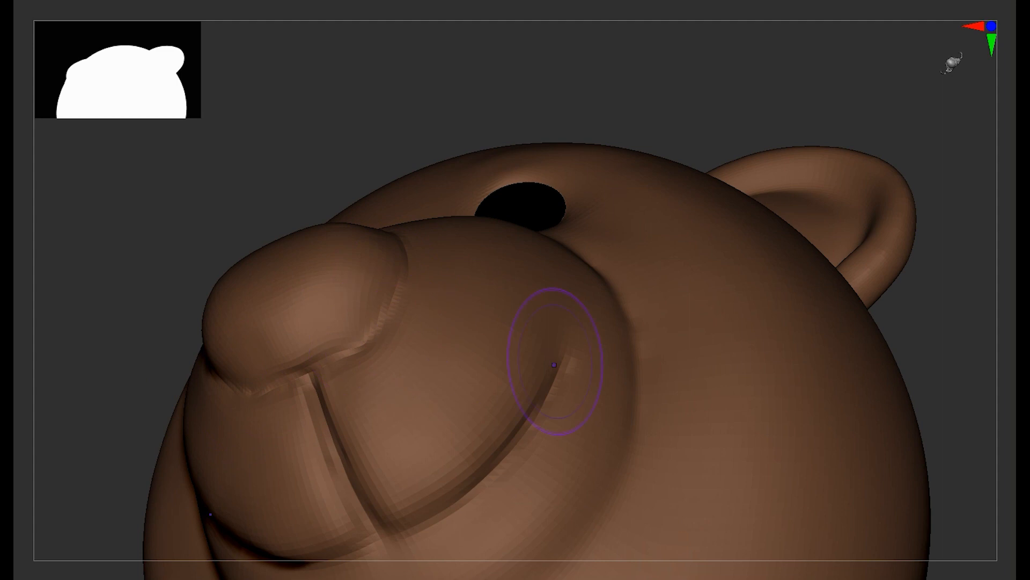
Refine the sides and lower edge of the nose from the front and resize the brush.
{"action": "right_click_drag", "start_coordinate": [202, 450], "coordinate": [383, 279], "text": "shift"}
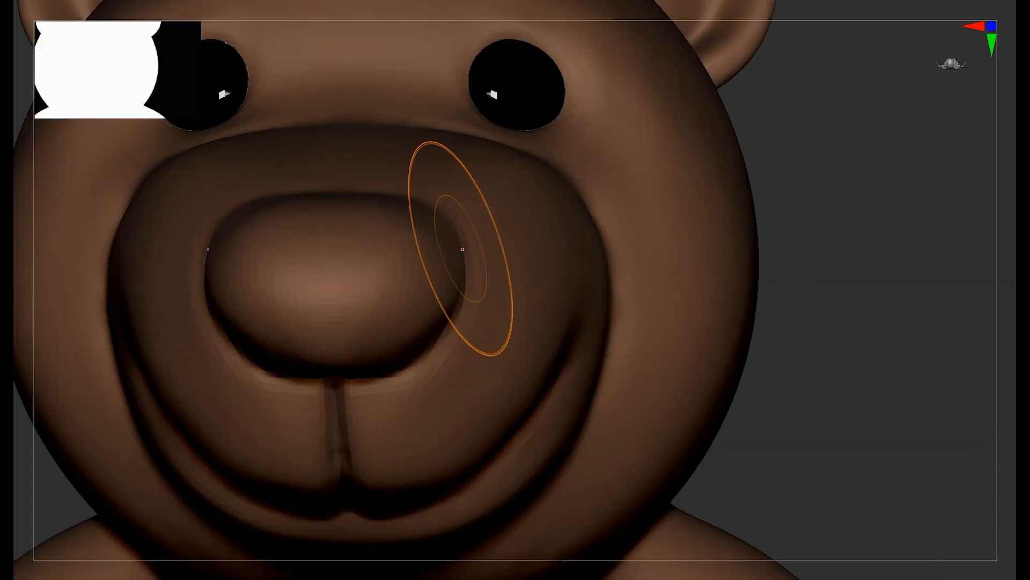
{"action": "left_click_drag", "start_coordinate": [451, 300], "coordinate": [435, 335]}
{"action": "left_click_drag", "start_coordinate": [429, 370], "coordinate": [411, 354]}
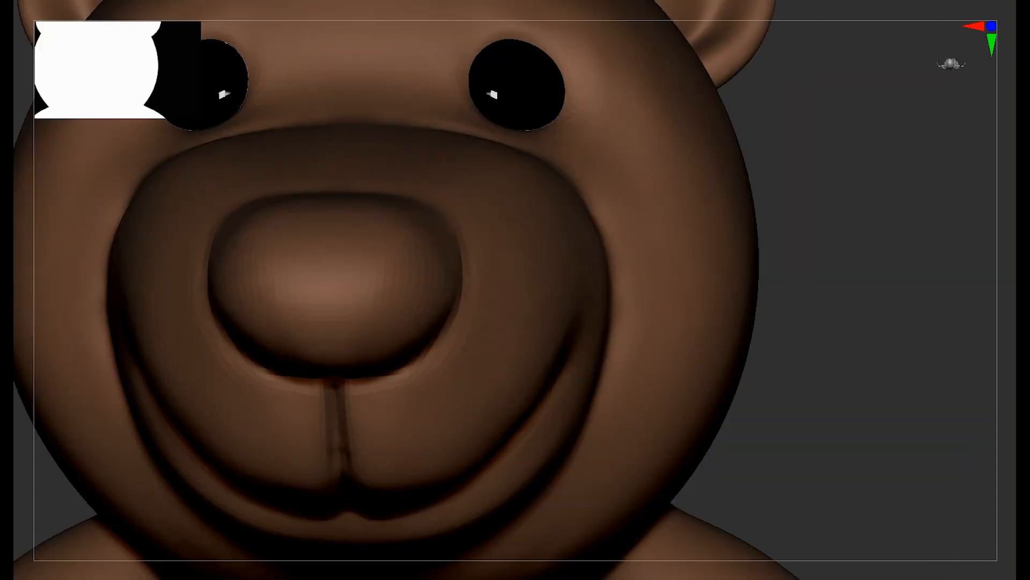
{"action": "mouse_move", "coordinate": [672, 317]}
{"action": "right_mouse_down", "text": "shift"}
{"action": "mouse_move", "coordinate": [390, 294]}
{"action": "mouse_move", "coordinate": [393, 285]}
{"action": "mouse_move", "coordinate": [225, 290]}
{"action": "mouse_move", "coordinate": [324, 277]}
{"action": "right_mouse_up", "text": "shift"}
{"action": "key", "text": "s"}
{"action": "key", "text": "s"}
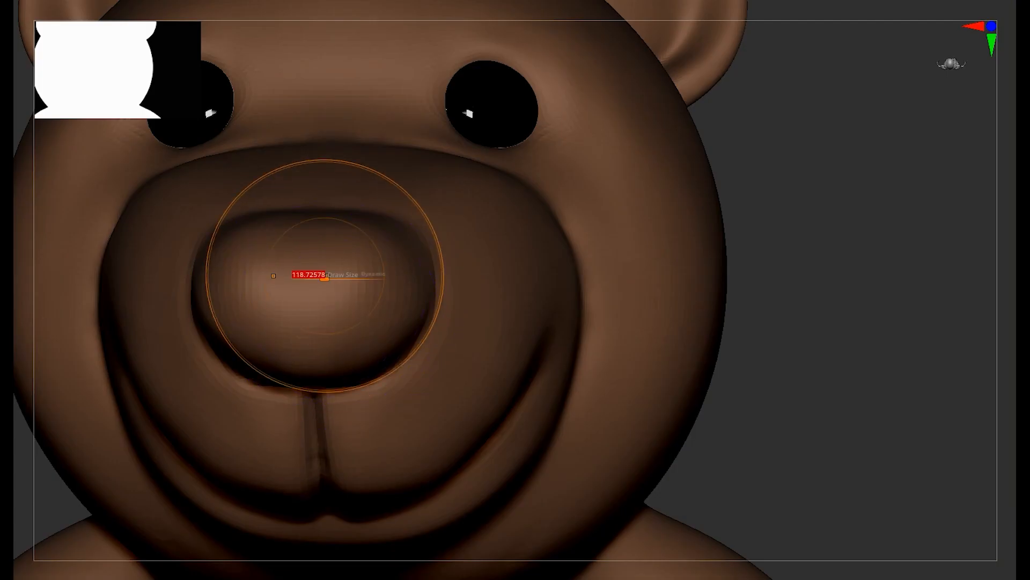
{"action": "right_click_drag", "start_coordinate": [713, 429], "coordinate": [713, 387], "text": "ctrl"}
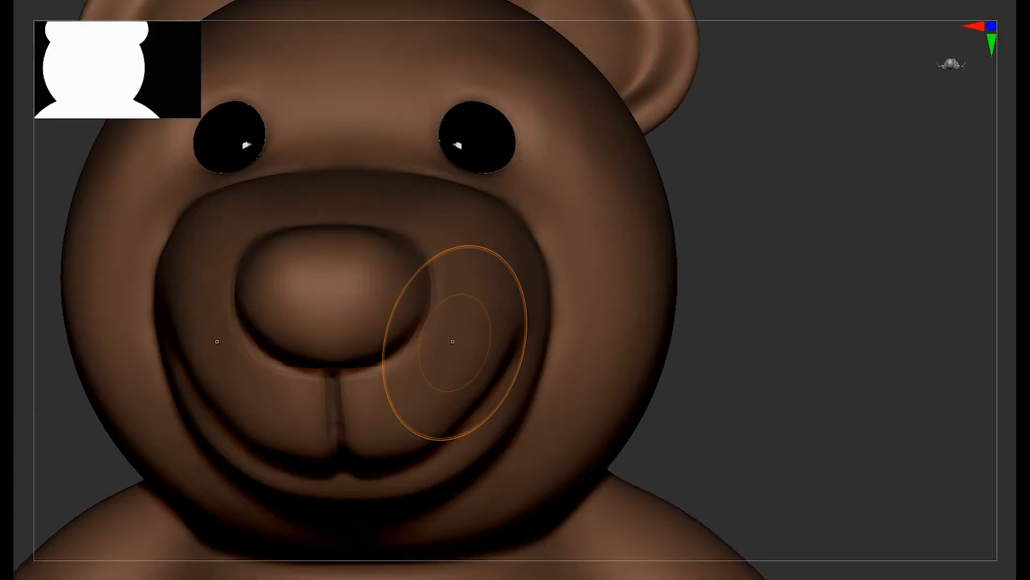
Carve a curved crease under the muzzle to separate it from the chin, and smooth part of it.
{"action": "mouse_move", "coordinate": [861, 393]}
{"action": "right_mouse_down"}
{"action": "mouse_move", "coordinate": [617, 386]}
{"action": "mouse_move", "coordinate": [408, 352]}
{"action": "right_mouse_up"}
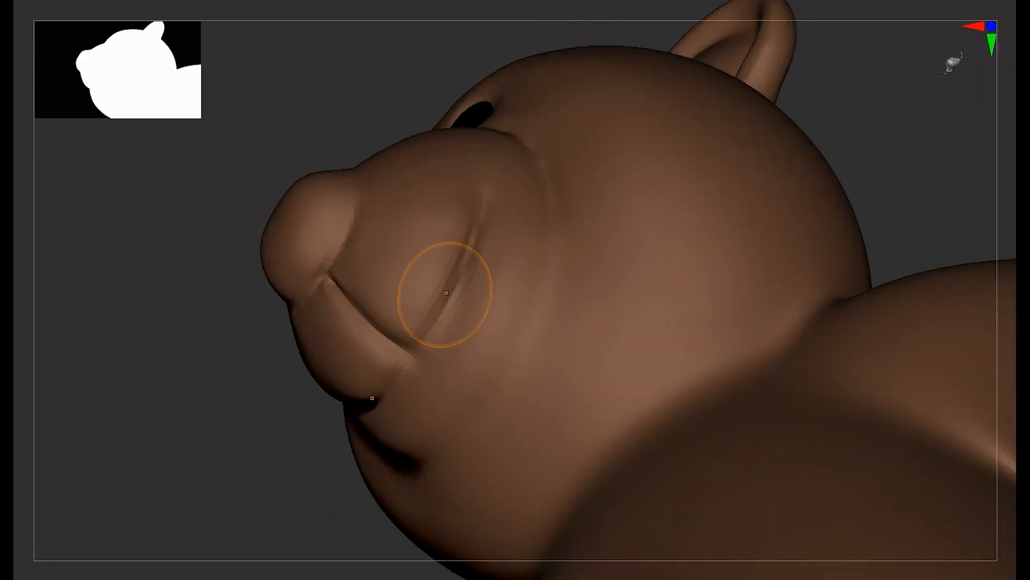
{"action": "right_click_drag", "start_coordinate": [487, 412], "coordinate": [497, 219]}
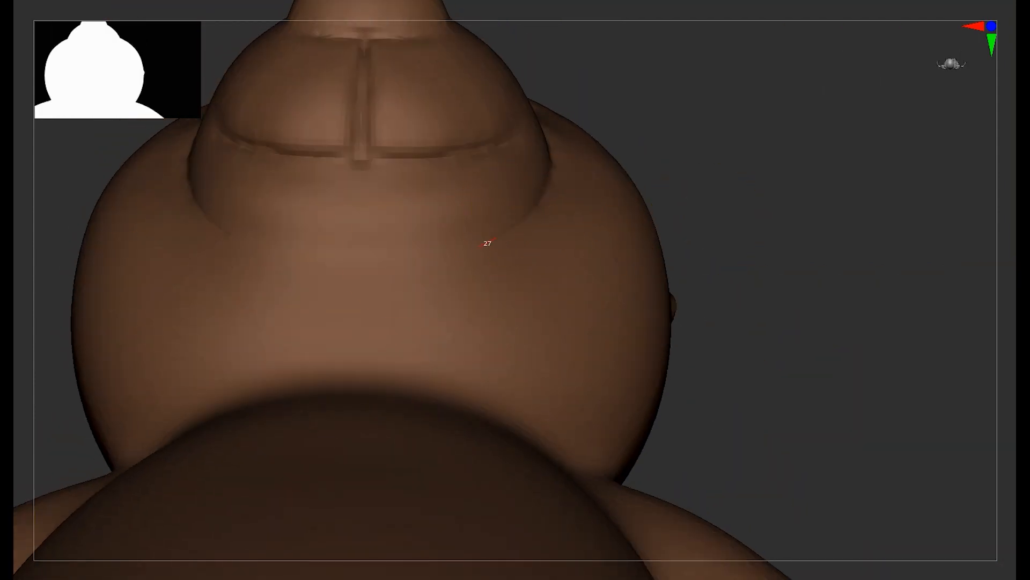
{"action": "left_click_drag", "start_coordinate": [534, 198], "coordinate": [301, 231]}
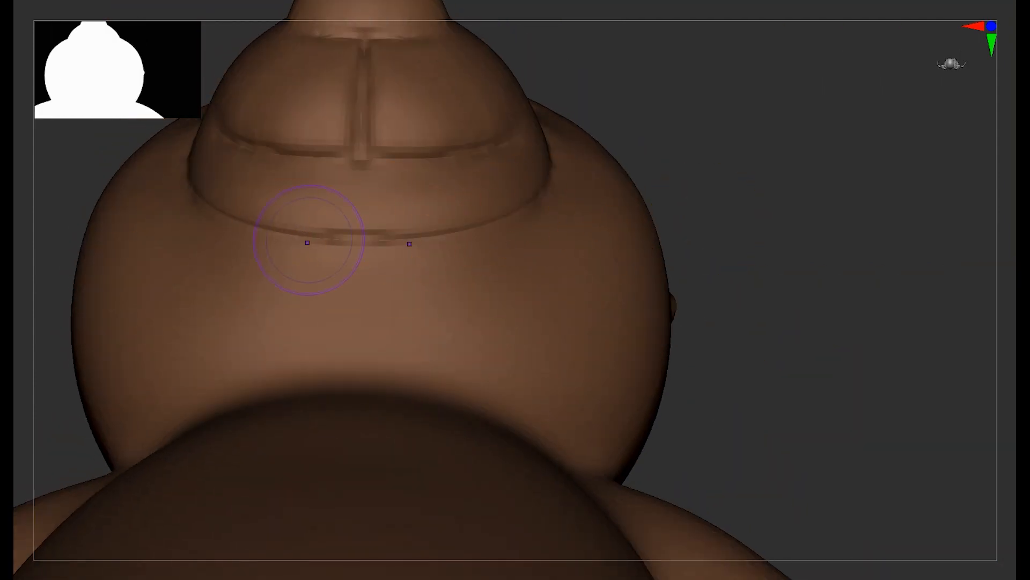
{"action": "right_click_drag", "start_coordinate": [805, 129], "coordinate": [633, 153]}
{"action": "right_click_drag", "start_coordinate": [450, 242], "coordinate": [570, 225]}
{"action": "left_click_drag", "start_coordinate": [556, 230], "coordinate": [575, 228], "text": "shift"}
{"action": "mouse_move", "coordinate": [581, 173]}
{"action": "left_mouse_down"}
{"action": "mouse_move", "coordinate": [334, 253]}
{"action": "mouse_move", "coordinate": [475, 219]}
{"action": "left_mouse_up"}
Resize and switch the brush, then paint the muzzle light grey and the nose black.
{"action": "mouse_move", "coordinate": [596, 154]}
{"action": "right_mouse_down", "text": "ctrl"}
{"action": "mouse_move", "coordinate": [633, 129]}
{"action": "mouse_move", "coordinate": [794, 218]}
{"action": "mouse_move", "coordinate": [773, 301]}
{"action": "right_mouse_up", "text": "ctrl"}
{"action": "key", "text": "s"}
{"action": "mouse_move", "coordinate": [489, 283]}
{"action": "left_mouse_down"}
{"action": "mouse_move", "coordinate": [476, 283]}
{"action": "mouse_move", "coordinate": [484, 280]}
{"action": "left_mouse_up"}
{"action": "key", "text": "b"}
{"action": "left_click", "coordinate": [659, 260]}
{"action": "right_click_drag", "start_coordinate": [231, 347], "coordinate": [185, 342]}
{"action": "right_click_drag", "start_coordinate": [185, 341], "coordinate": [320, 336], "text": "ctrl"}
{"action": "left_click_drag", "start_coordinate": [510, 272], "coordinate": [518, 297]}
{"action": "right_click_drag", "start_coordinate": [383, 323], "coordinate": [464, 297]}
{"action": "left_click_drag", "start_coordinate": [464, 297], "coordinate": [391, 325]}
{"action": "right_click_drag", "start_coordinate": [541, 248], "coordinate": [562, 350]}
{"action": "mouse_move", "coordinate": [440, 309]}
{"action": "left_mouse_down"}
{"action": "mouse_move", "coordinate": [427, 292]}
{"action": "mouse_move", "coordinate": [437, 405]}
{"action": "left_mouse_up"}
{"action": "left_click_drag", "start_coordinate": [421, 295], "coordinate": [448, 436]}
Resize the brush and paint light grey along the groove below the nose and across the muzzle's underside.
{"action": "right_click_drag", "start_coordinate": [523, 472], "coordinate": [548, 354]}
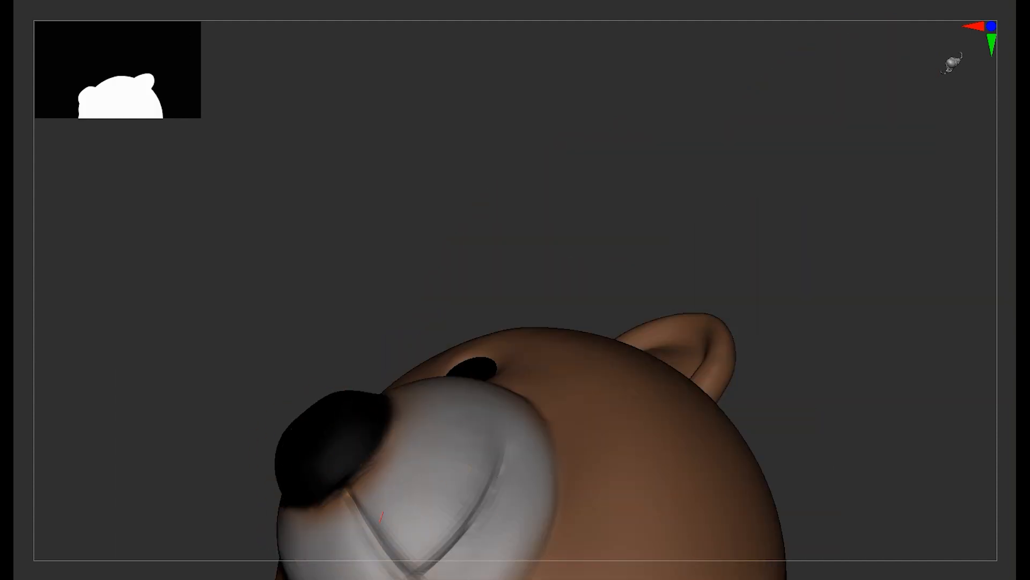
{"action": "left_click_drag", "start_coordinate": [348, 483], "coordinate": [524, 299]}
{"action": "key", "text": "s"}
{"action": "left_click_drag", "start_coordinate": [550, 387], "coordinate": [541, 387]}
{"action": "mouse_move", "coordinate": [601, 312]}
{"action": "left_mouse_down"}
{"action": "mouse_move", "coordinate": [541, 405]}
{"action": "mouse_move", "coordinate": [564, 501]}
{"action": "left_mouse_up"}
{"action": "right_click_drag", "start_coordinate": [563, 502], "coordinate": [505, 396]}
{"action": "mouse_move", "coordinate": [506, 397]}
{"action": "left_mouse_down"}
{"action": "mouse_move", "coordinate": [471, 449]}
{"action": "mouse_move", "coordinate": [442, 431]}
{"action": "left_mouse_up"}
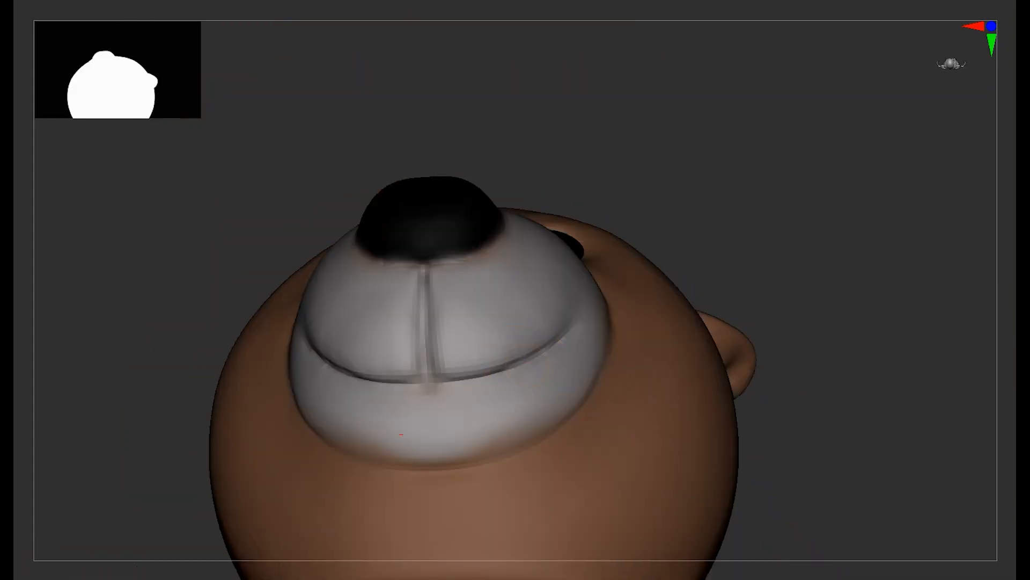
Touch up the light grey paint along the muzzle's mouth crease and beside the nose's side edge.
{"action": "left_click_drag", "start_coordinate": [567, 369], "coordinate": [512, 385]}
{"action": "left_click_drag", "start_coordinate": [751, 236], "coordinate": [585, 236]}
{"action": "left_click_drag", "start_coordinate": [291, 347], "coordinate": [327, 336]}
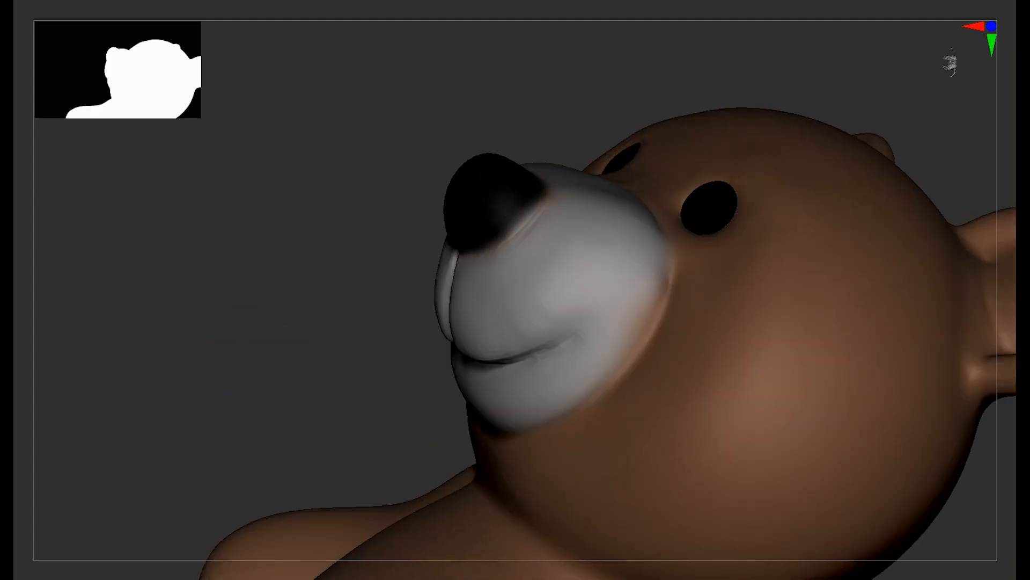
{"action": "left_click_drag", "start_coordinate": [517, 260], "coordinate": [552, 202]}
{"action": "mouse_move", "coordinate": [333, 327]}
{"action": "left_mouse_down"}
{"action": "mouse_move", "coordinate": [252, 324]}
{"action": "mouse_move", "coordinate": [298, 332]}
{"action": "left_mouse_up"}
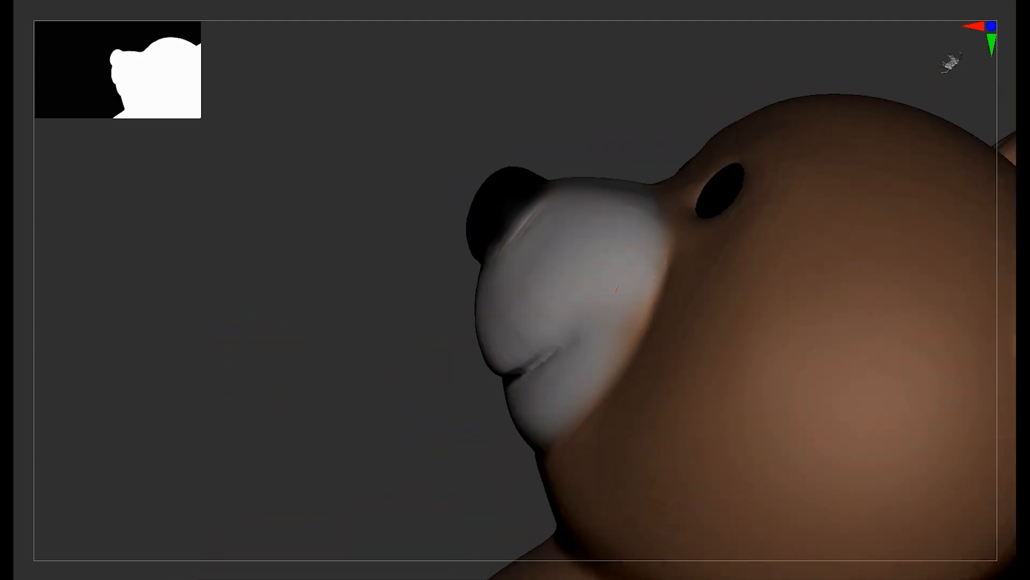
Refine the light grey paint on the muzzle's side and across its upper surface.
{"action": "left_click_drag", "start_coordinate": [627, 123], "coordinate": [641, 164]}
{"action": "mouse_move", "coordinate": [556, 268]}
{"action": "left_mouse_down"}
{"action": "mouse_move", "coordinate": [401, 361]}
{"action": "mouse_move", "coordinate": [563, 274]}
{"action": "mouse_move", "coordinate": [556, 287]}
{"action": "left_mouse_up"}
{"action": "mouse_move", "coordinate": [467, 309]}
{"action": "left_mouse_down"}
{"action": "mouse_move", "coordinate": [504, 279]}
{"action": "mouse_move", "coordinate": [491, 236]}
{"action": "mouse_move", "coordinate": [569, 242]}
{"action": "left_mouse_up"}
{"action": "left_click_drag", "start_coordinate": [333, 268], "coordinate": [336, 520]}
{"action": "left_click_drag", "start_coordinate": [458, 380], "coordinate": [528, 378]}
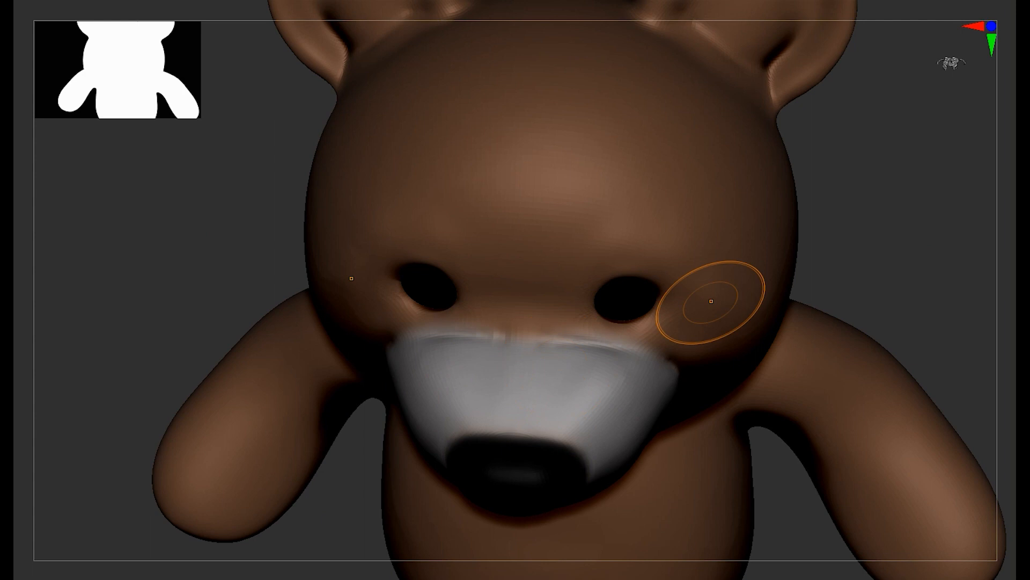
Refine the border between the black nose and the grey muzzle from above and below.
{"action": "left_click_drag", "start_coordinate": [837, 242], "coordinate": [821, 365]}
{"action": "mouse_move", "coordinate": [740, 440]}
{"action": "left_mouse_down"}
{"action": "mouse_move", "coordinate": [725, 349]}
{"action": "mouse_move", "coordinate": [735, 440]}
{"action": "left_mouse_up"}
{"action": "left_click_drag", "start_coordinate": [574, 438], "coordinate": [537, 443]}
{"action": "left_click_drag", "start_coordinate": [622, 478], "coordinate": [593, 481]}
{"action": "mouse_move", "coordinate": [740, 499]}
{"action": "left_mouse_down"}
{"action": "mouse_move", "coordinate": [631, 483]}
{"action": "mouse_move", "coordinate": [729, 432]}
{"action": "left_mouse_up"}
{"action": "left_click_drag", "start_coordinate": [547, 404], "coordinate": [541, 405]}
{"action": "left_click_drag", "start_coordinate": [456, 457], "coordinate": [500, 438]}
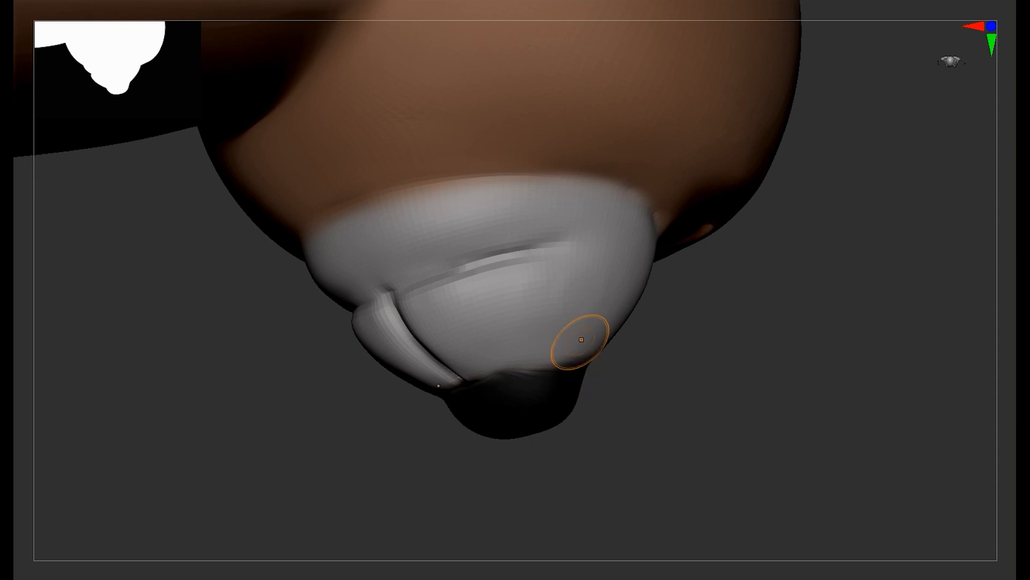
Refine the border where the muzzle's underside meets the chin with strokes along its curved edge.
{"action": "left_click_drag", "start_coordinate": [698, 349], "coordinate": [762, 317]}
{"action": "left_click_drag", "start_coordinate": [602, 186], "coordinate": [456, 199]}
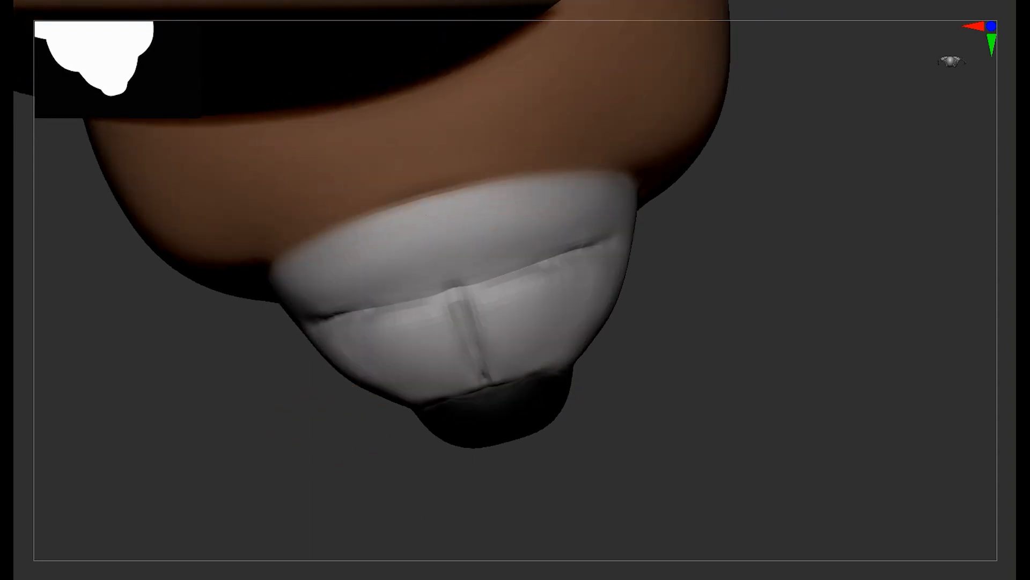
{"action": "left_click_drag", "start_coordinate": [238, 371], "coordinate": [343, 344]}
{"action": "left_click_drag", "start_coordinate": [606, 228], "coordinate": [646, 214]}
{"action": "left_click_drag", "start_coordinate": [505, 171], "coordinate": [306, 230]}
{"action": "left_click_drag", "start_coordinate": [553, 161], "coordinate": [335, 231]}
{"action": "left_click_drag", "start_coordinate": [183, 446], "coordinate": [129, 467]}
{"action": "left_click_drag", "start_coordinate": [295, 359], "coordinate": [186, 427]}
{"action": "left_click_drag", "start_coordinate": [215, 288], "coordinate": [126, 370]}
{"action": "mouse_move", "coordinate": [537, 402]}
{"action": "left_mouse_down"}
{"action": "mouse_move", "coordinate": [504, 384]}
{"action": "mouse_move", "coordinate": [483, 397]}
{"action": "left_mouse_up"}
{"action": "left_click_drag", "start_coordinate": [247, 263], "coordinate": [166, 338]}
Examine the face up close from several angles and the whole bear from the front.
{"action": "left_click_drag", "start_coordinate": [565, 464], "coordinate": [694, 357], "text": "alt"}
{"action": "left_click_drag", "start_coordinate": [690, 526], "coordinate": [610, 332], "text": "alt"}
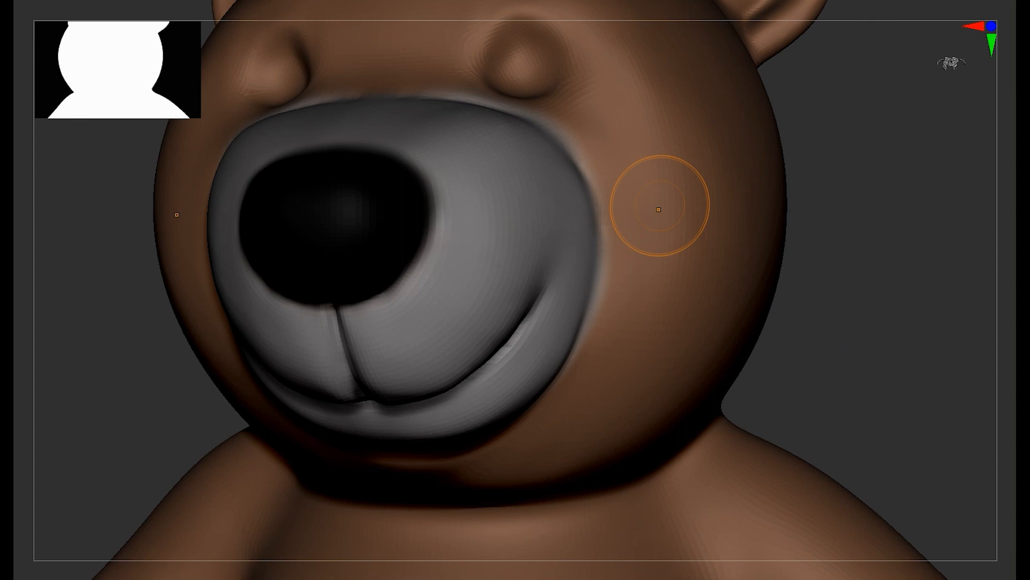
{"action": "left_click_drag", "start_coordinate": [667, 301], "coordinate": [644, 263]}
{"action": "left_click_drag", "start_coordinate": [815, 349], "coordinate": [762, 370]}
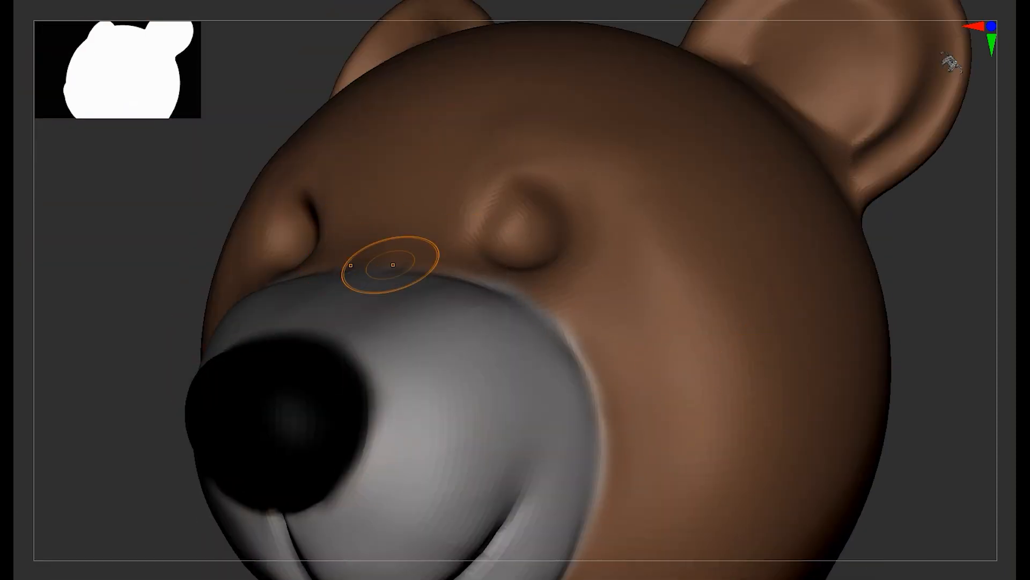
{"action": "left_click_drag", "start_coordinate": [795, 408], "coordinate": [853, 273], "text": "alt"}
{"action": "left_click_drag", "start_coordinate": [795, 290], "coordinate": [797, 392], "text": "alt"}
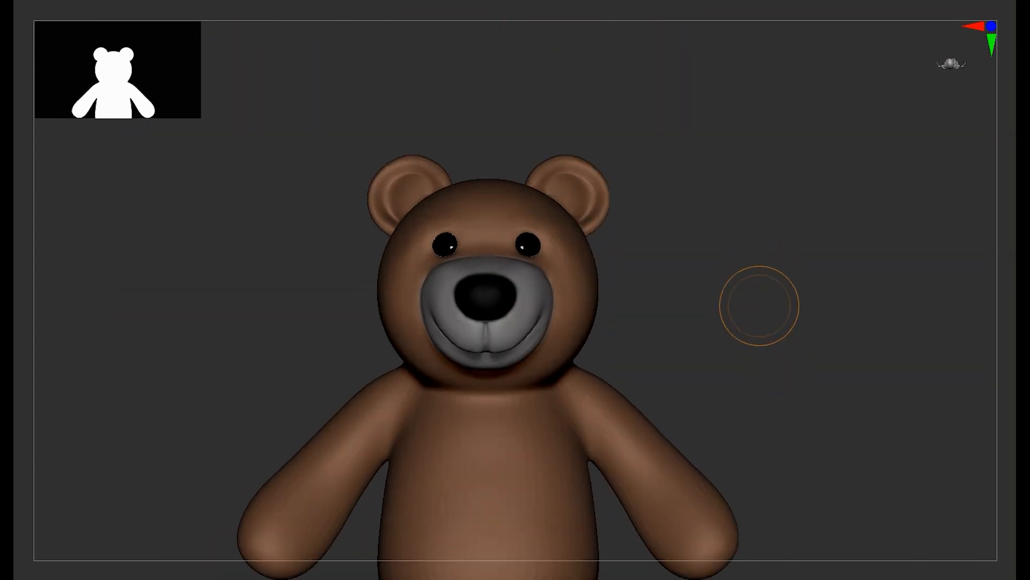
{"action": "left_click_drag", "start_coordinate": [724, 398], "coordinate": [743, 336], "text": "alt"}
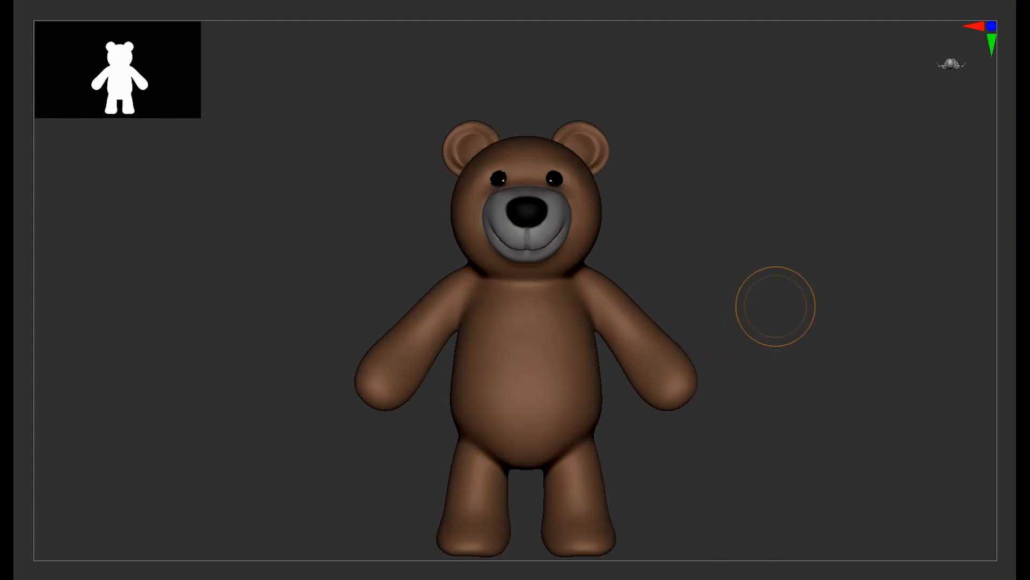
{"action": "left_click_drag", "start_coordinate": [814, 345], "coordinate": [812, 319], "text": "alt"}
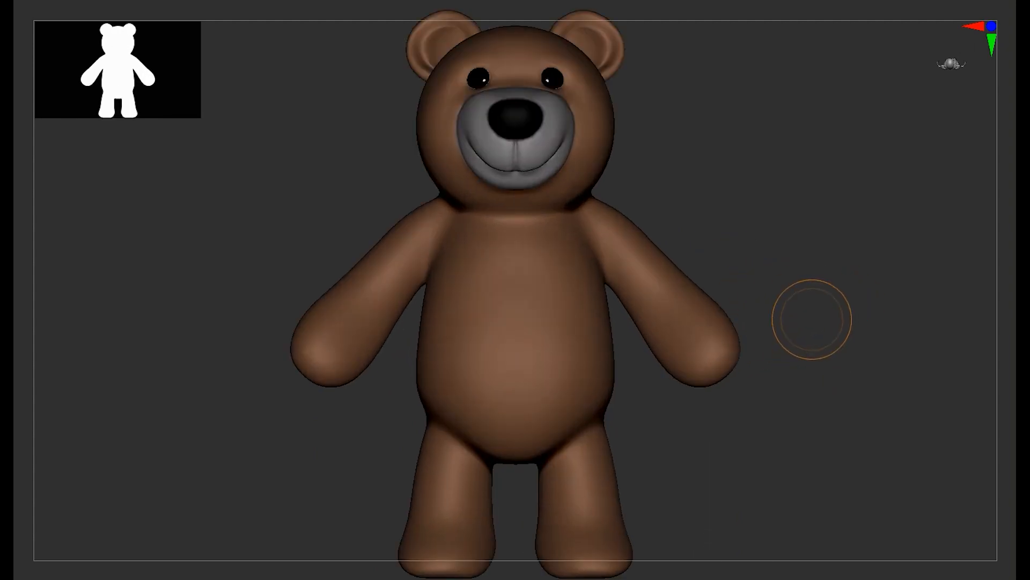